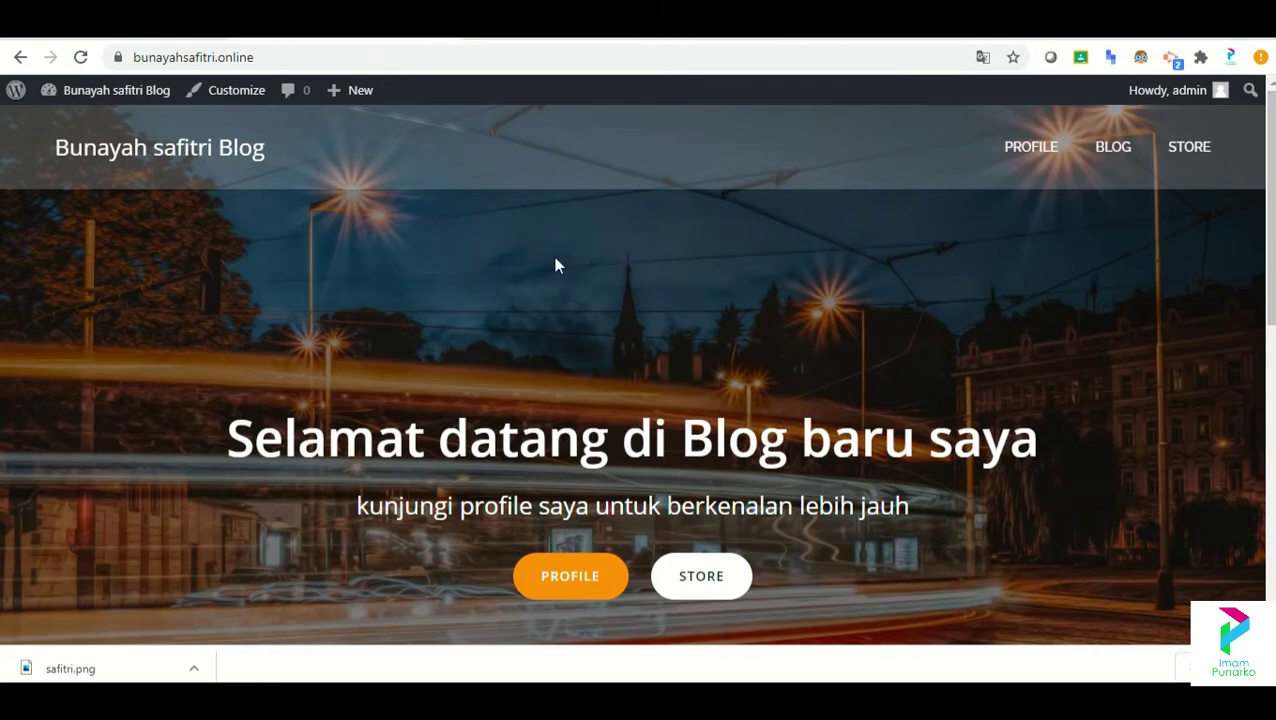
scroll(757, 245, "down", 1)
scroll(757, 245, "up", 1)
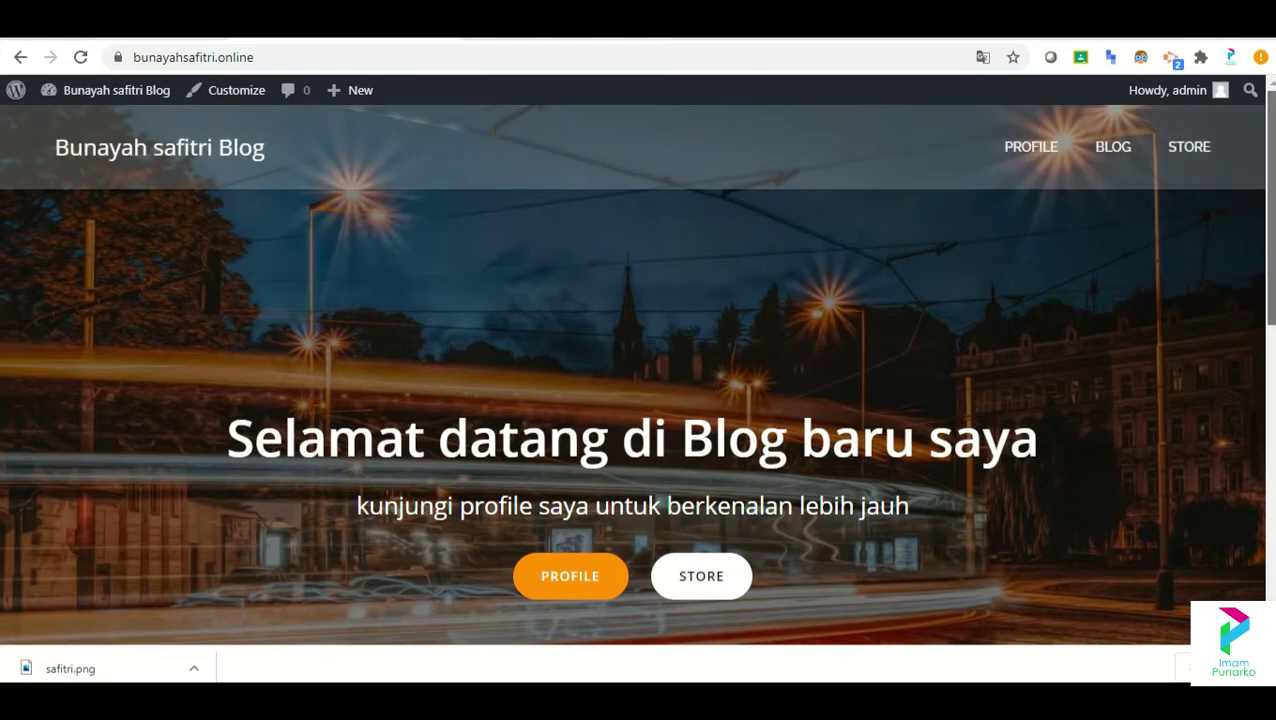
scroll(1148, 150, "down", 8)
scroll(638, 400, "up", 8)
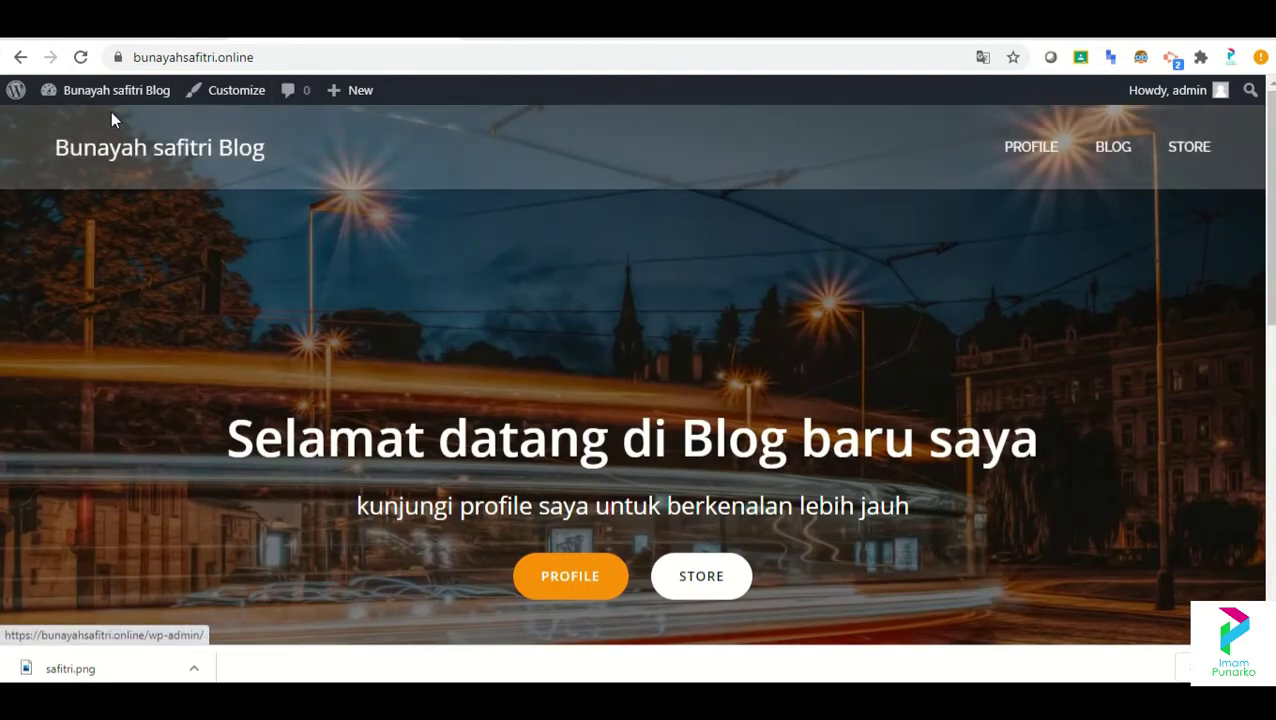
Step: Go from the blog's front page to the admin dashboard and open the Widgets management page
mouse_move(104, 105)
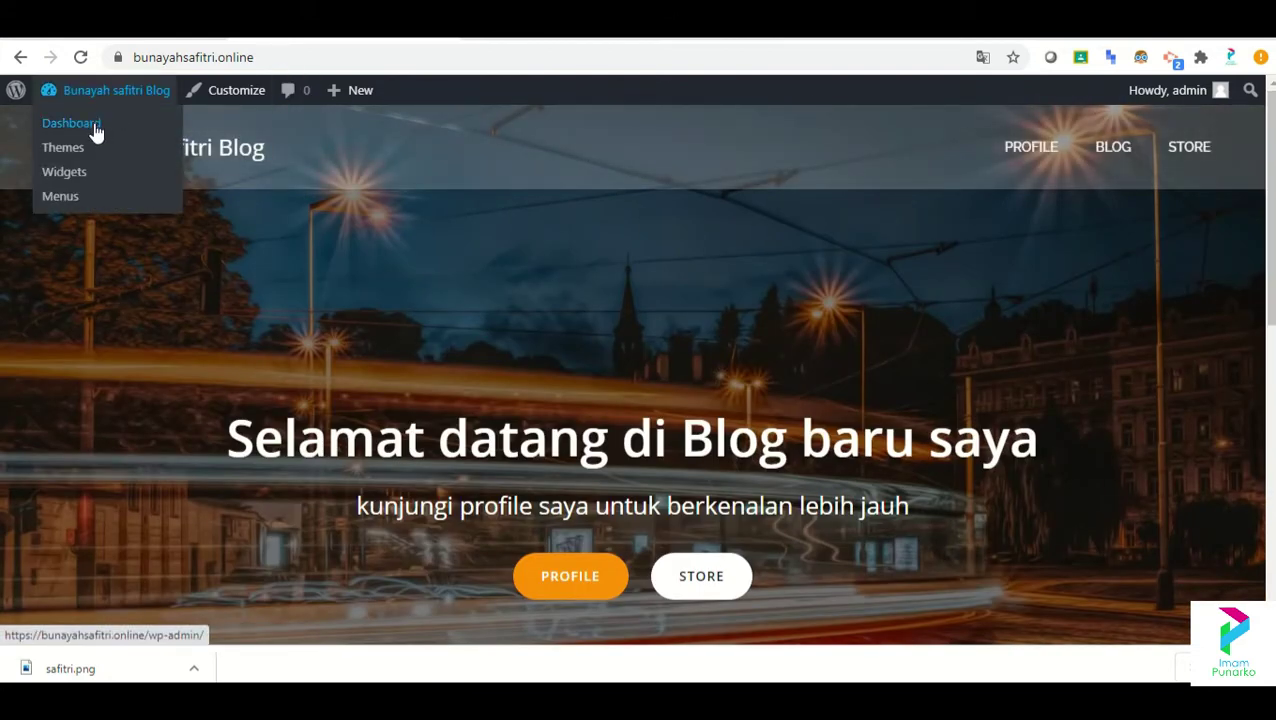
left_click(94, 131)
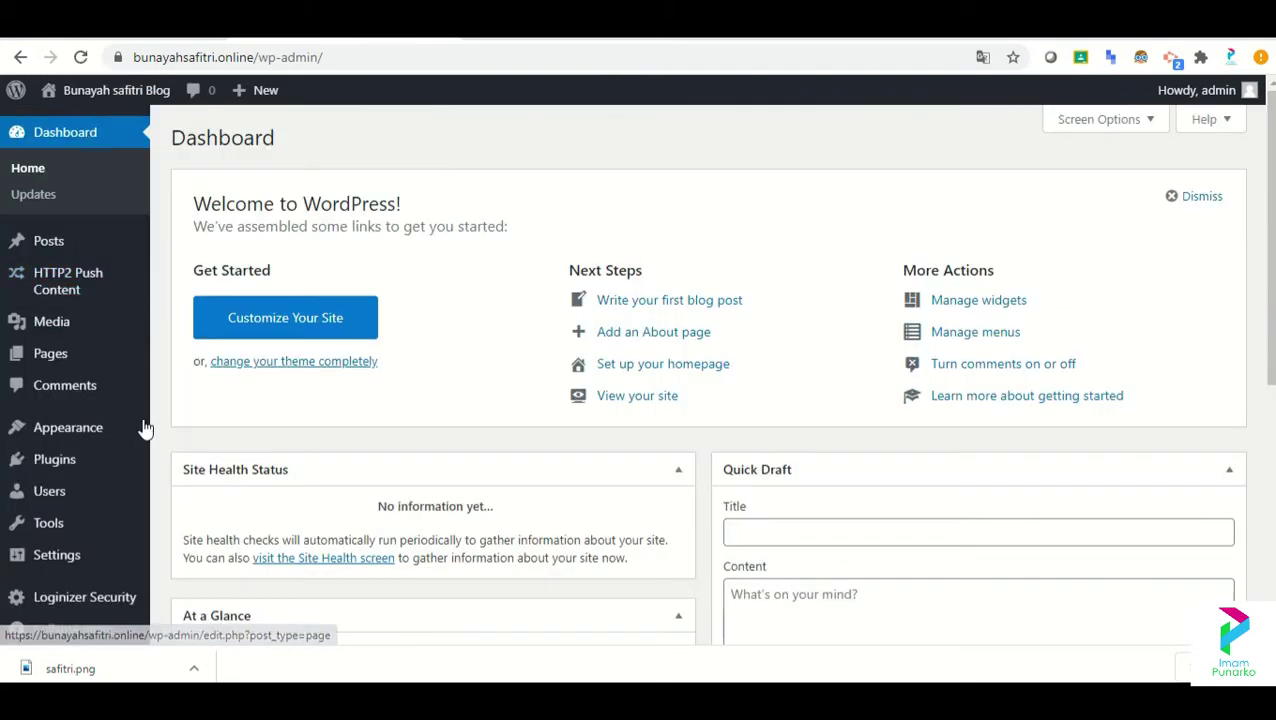
mouse_move(100, 437)
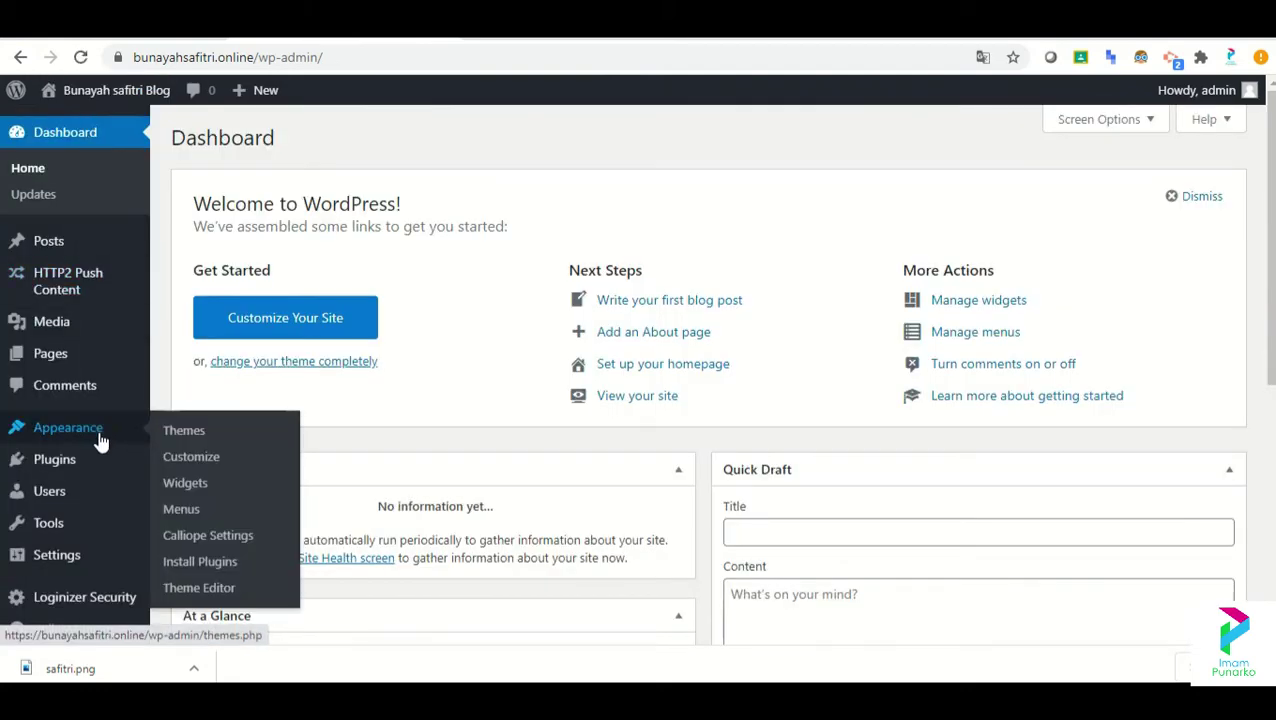
left_click(192, 494)
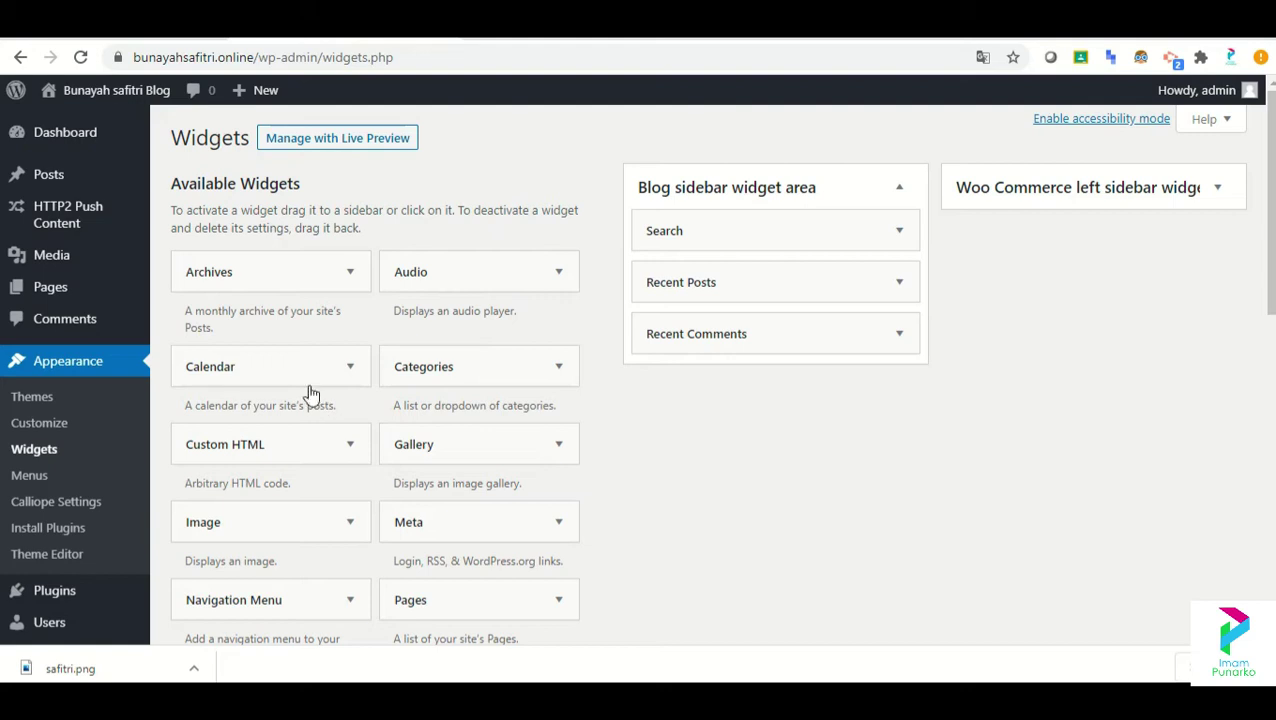
Step: Add the Calendar widget below Recent Comments in the Blog sidebar widget area, leaving its title empty
left_click_drag(305, 378, 782, 405)
left_click_drag(322, 370, 806, 387)
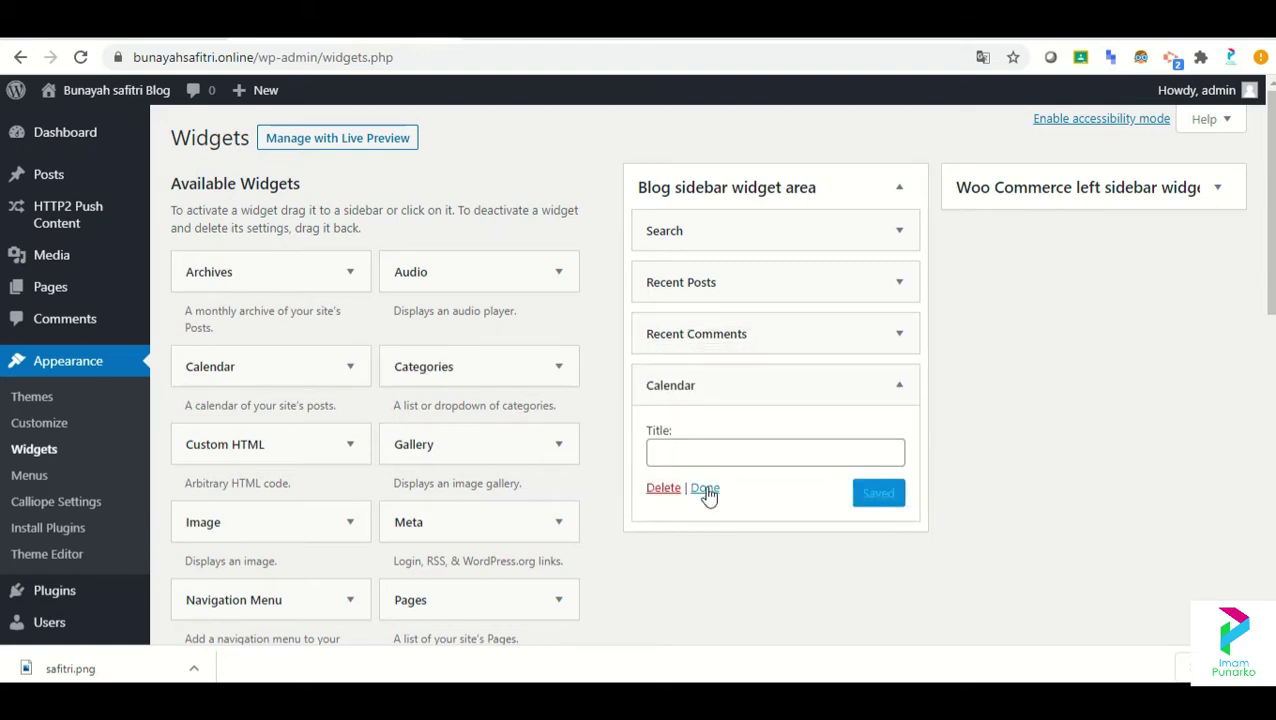
left_click(705, 489)
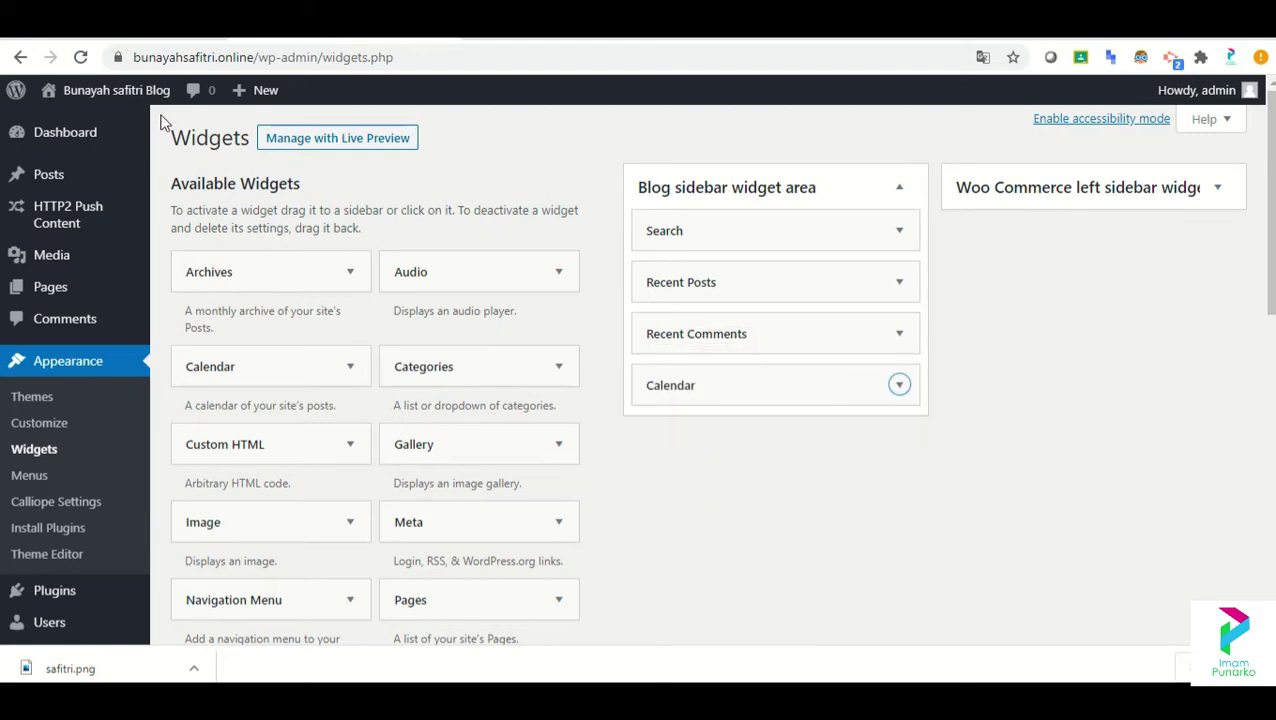
Step: Open the live site in a new tab, check the calendar in the blog sidebar, and return to the Widgets page
mouse_move(131, 100)
right_click(97, 122)
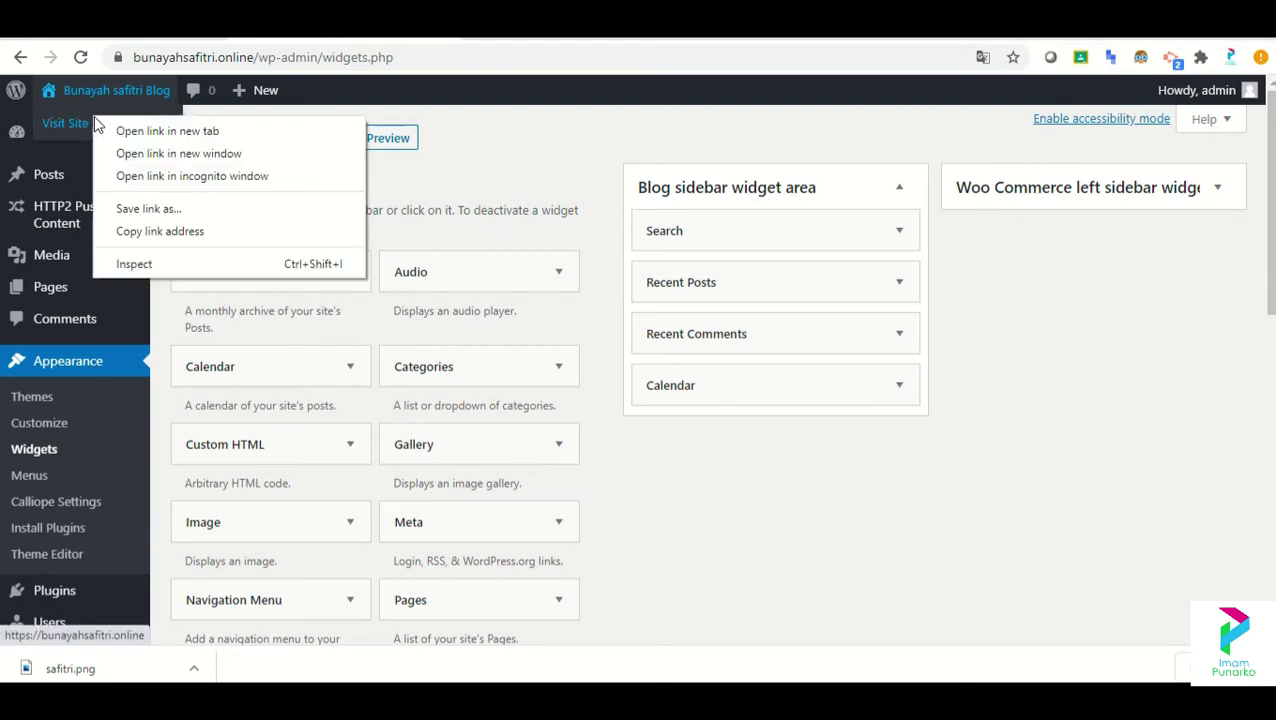
left_click(114, 130)
key("ctrl+Tab")
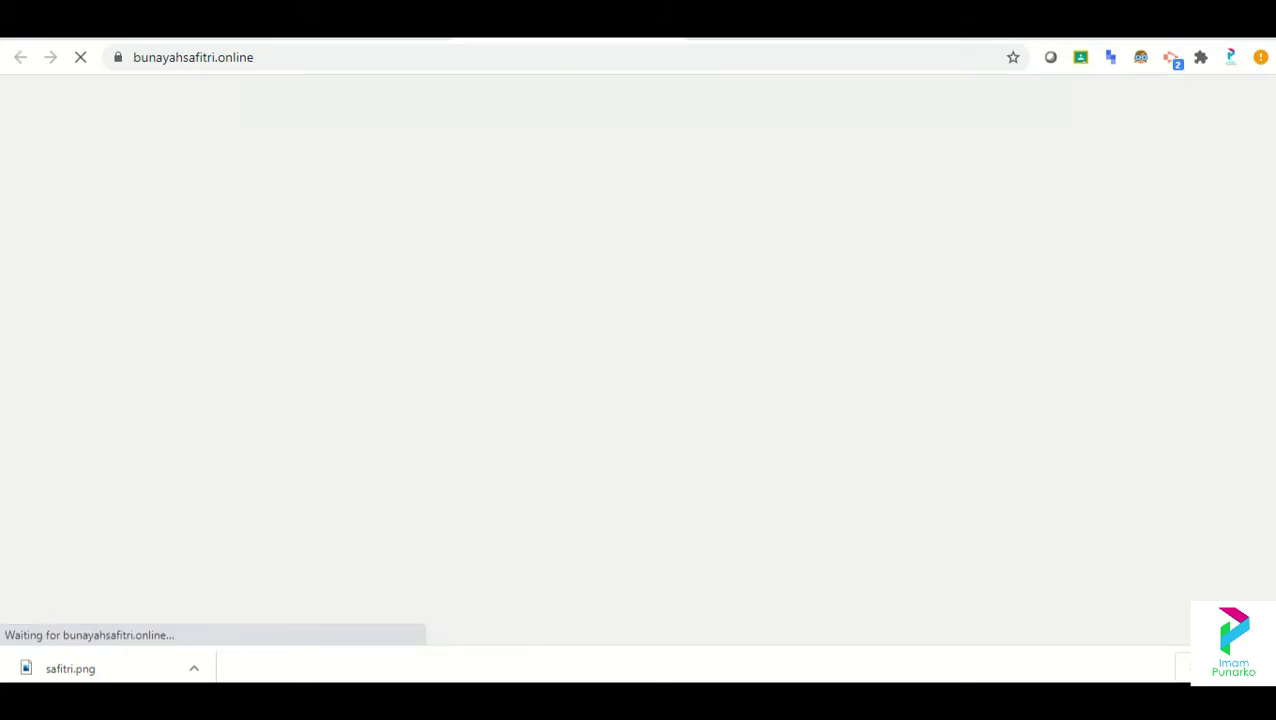
scroll(803, 125, "down", 5)
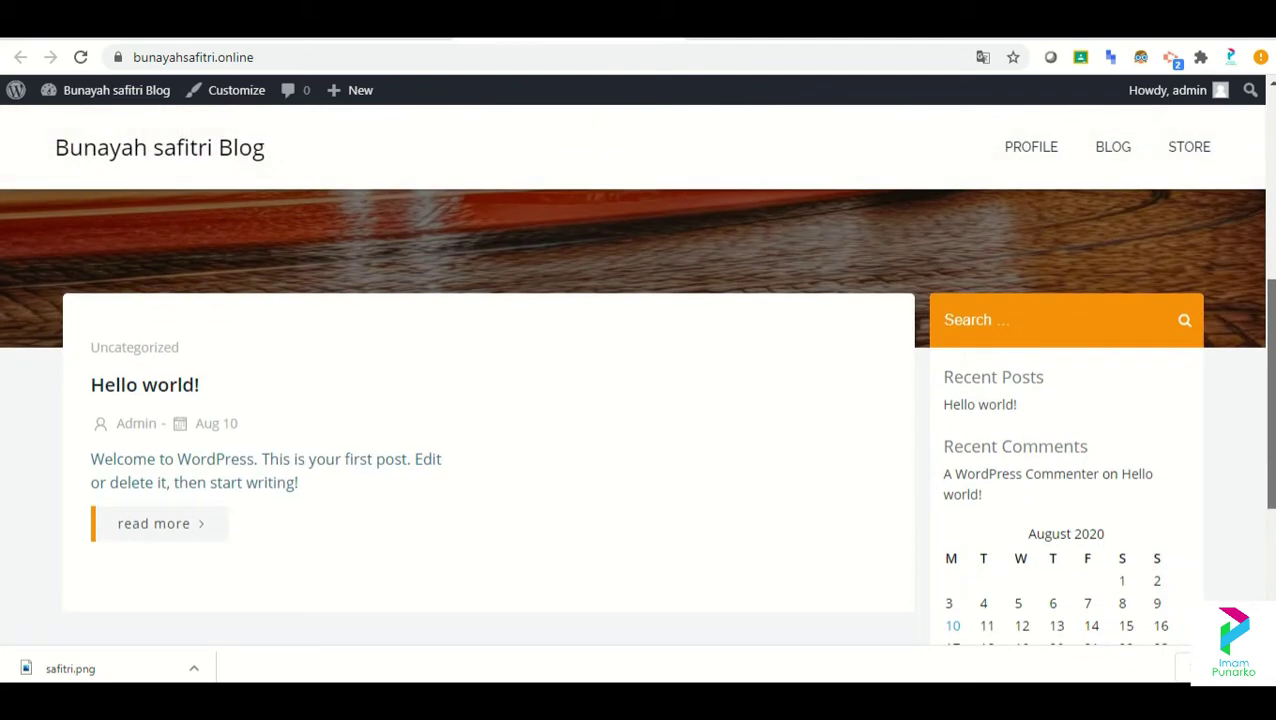
scroll(1233, 413, "down", 2)
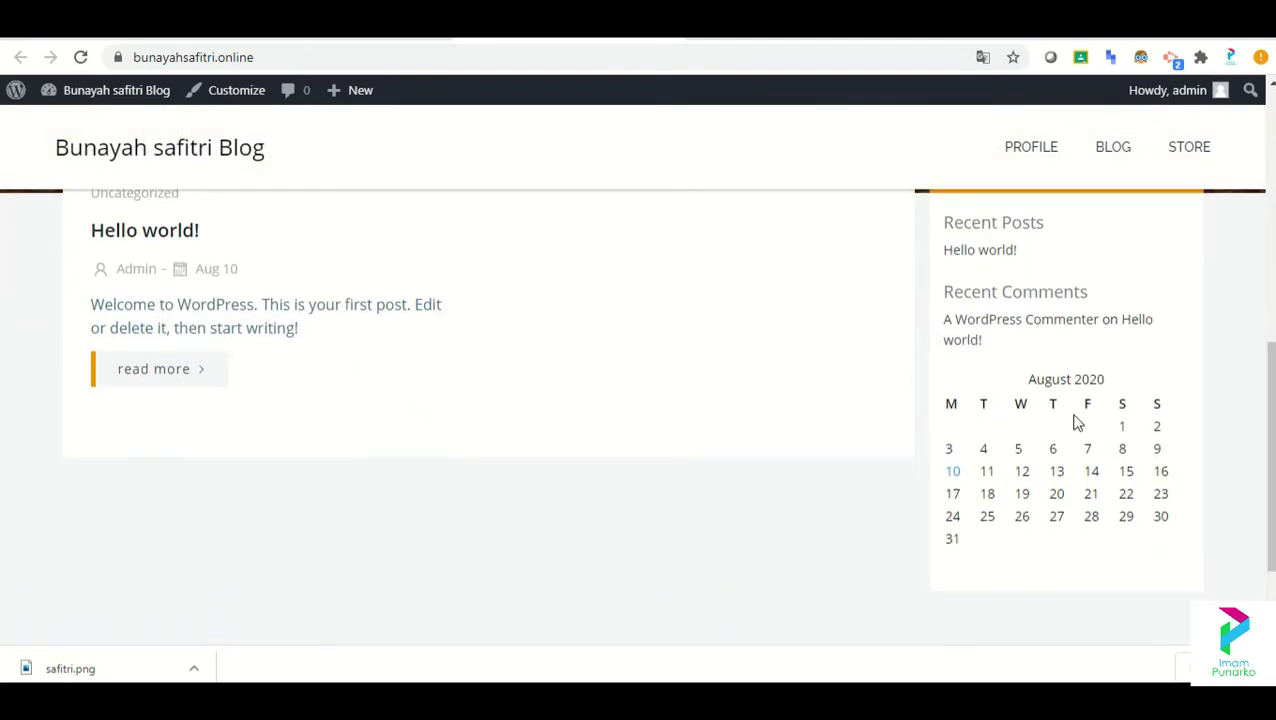
key("ctrl+w")
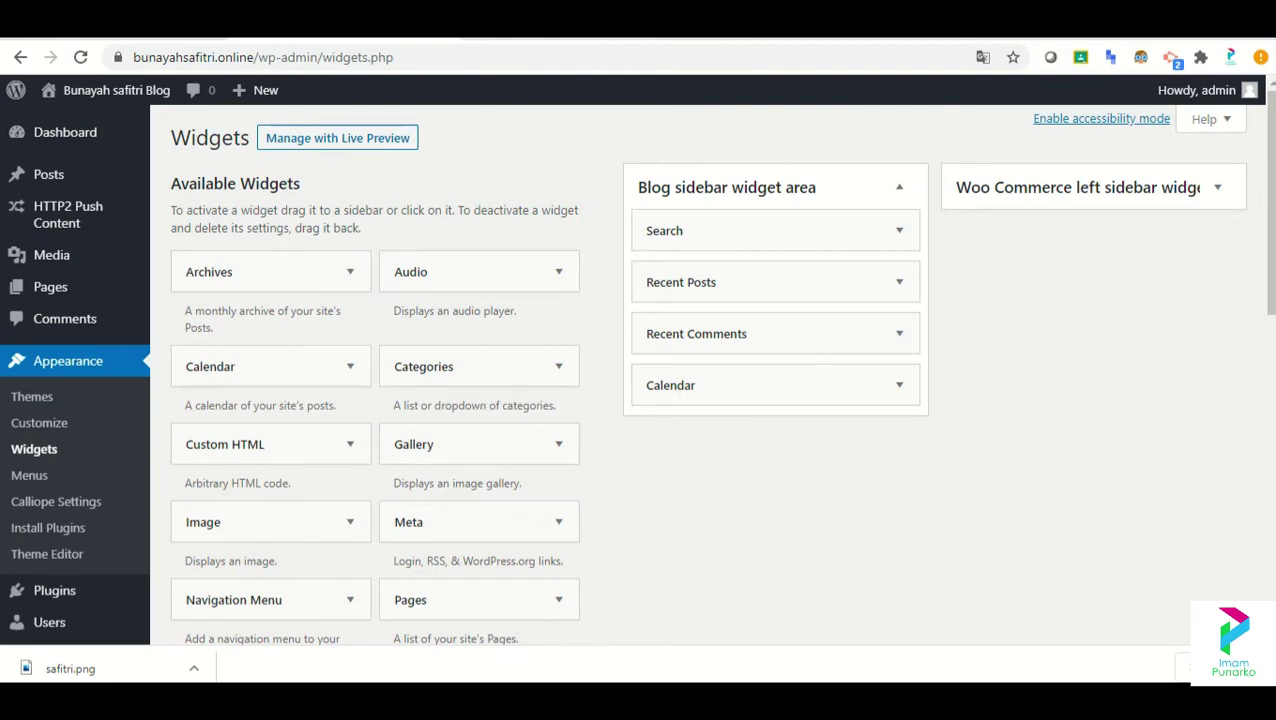
Step: Look through the remaining available and inactive widgets, checking the live site's front page in between
scroll(749, 418, "down", 2)
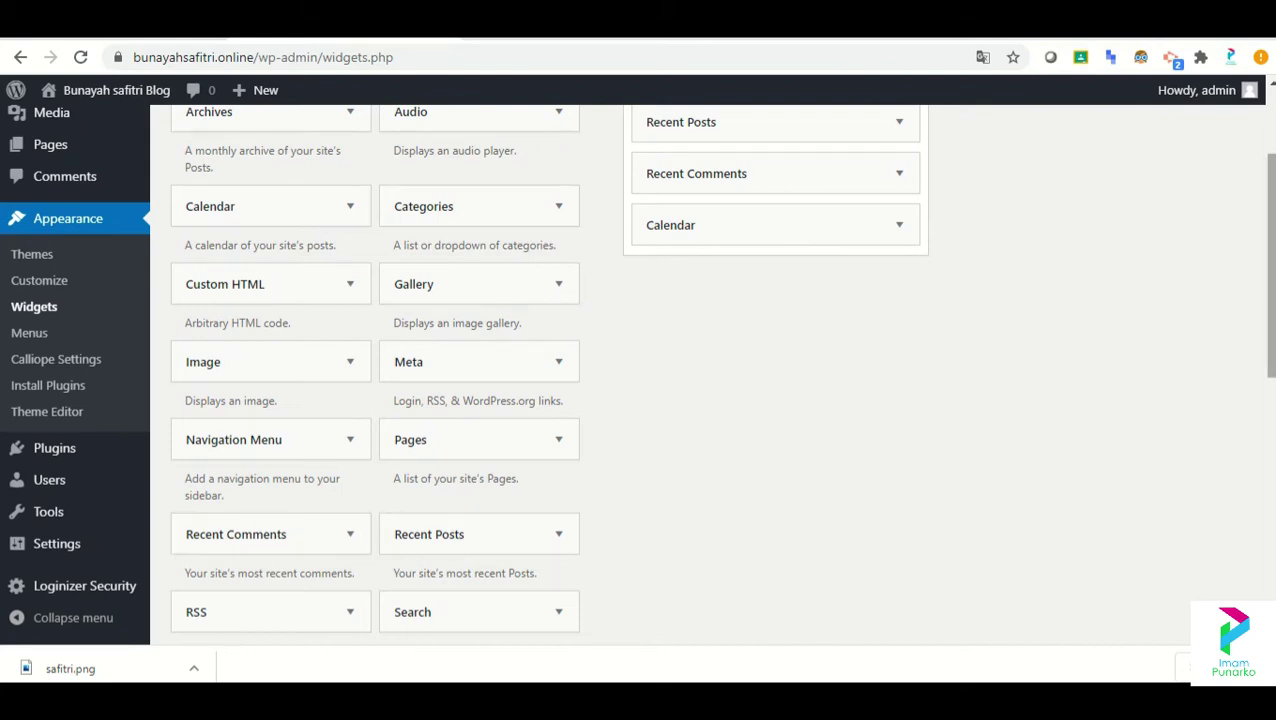
scroll(684, 185, "down", 1)
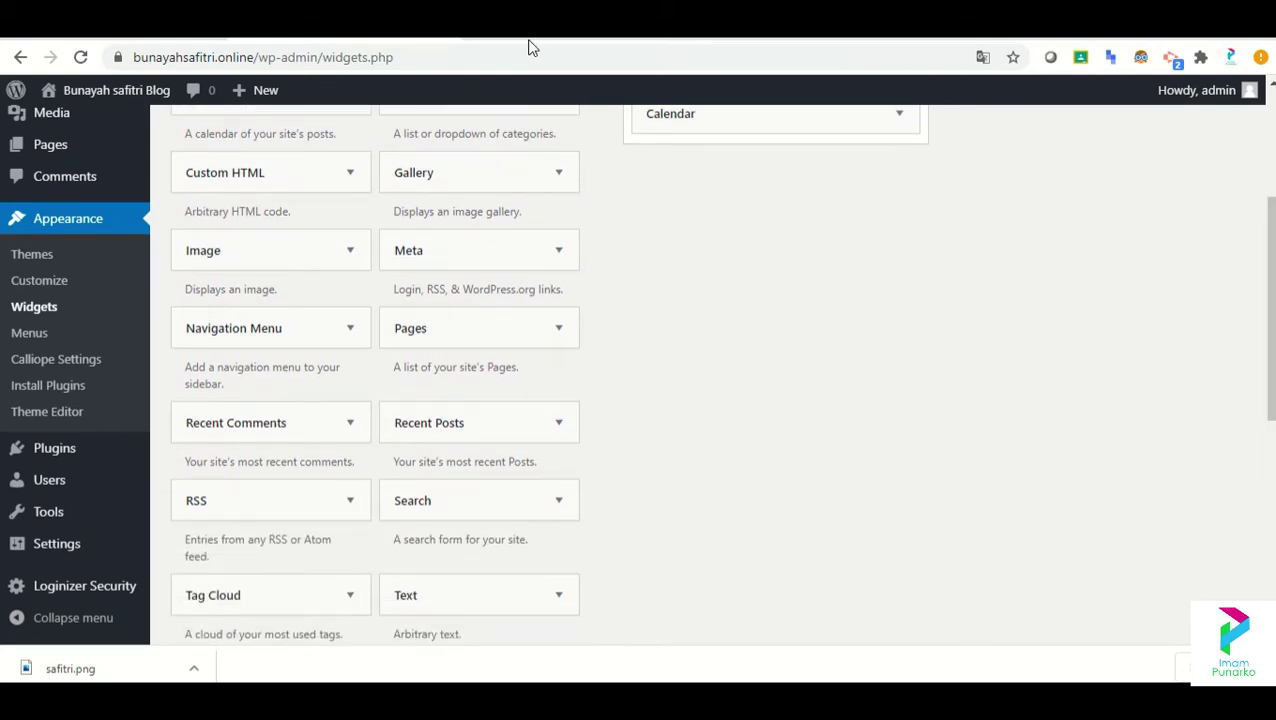
key("ctrl+Tab")
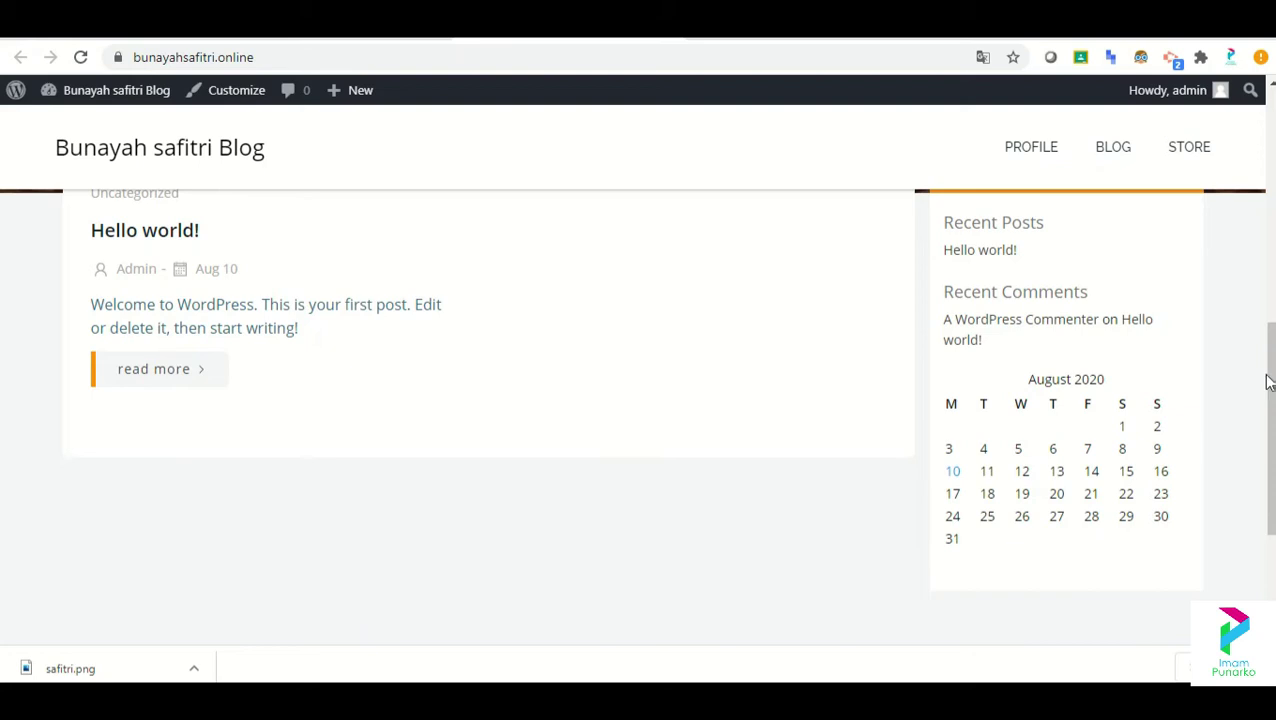
left_click_drag(1268, 381, 1270, 170)
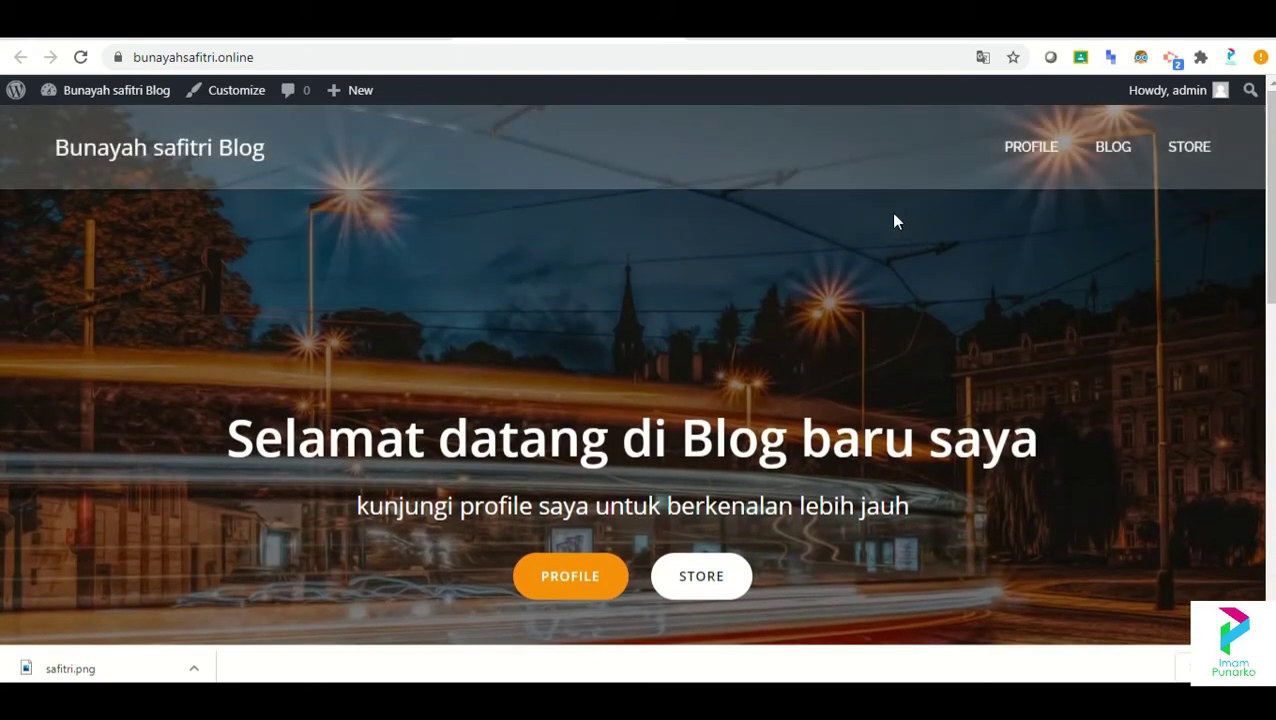
left_click(359, 36)
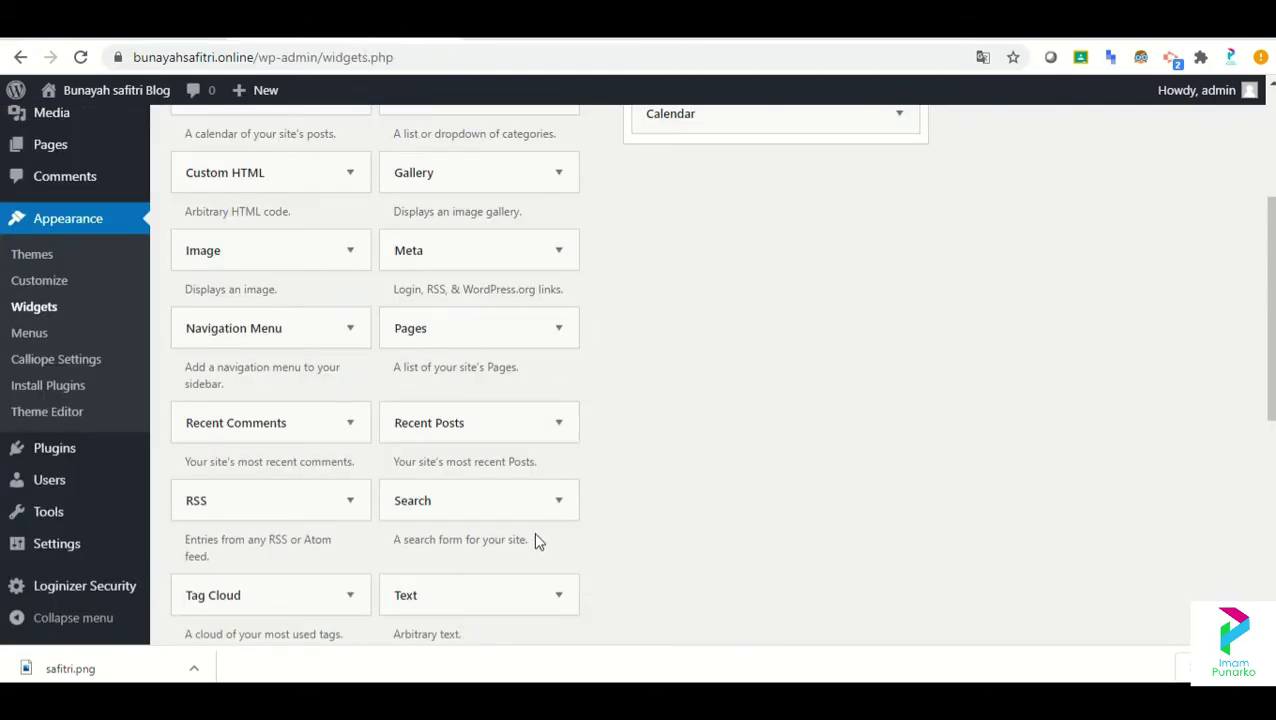
left_click_drag(1268, 310, 1268, 439)
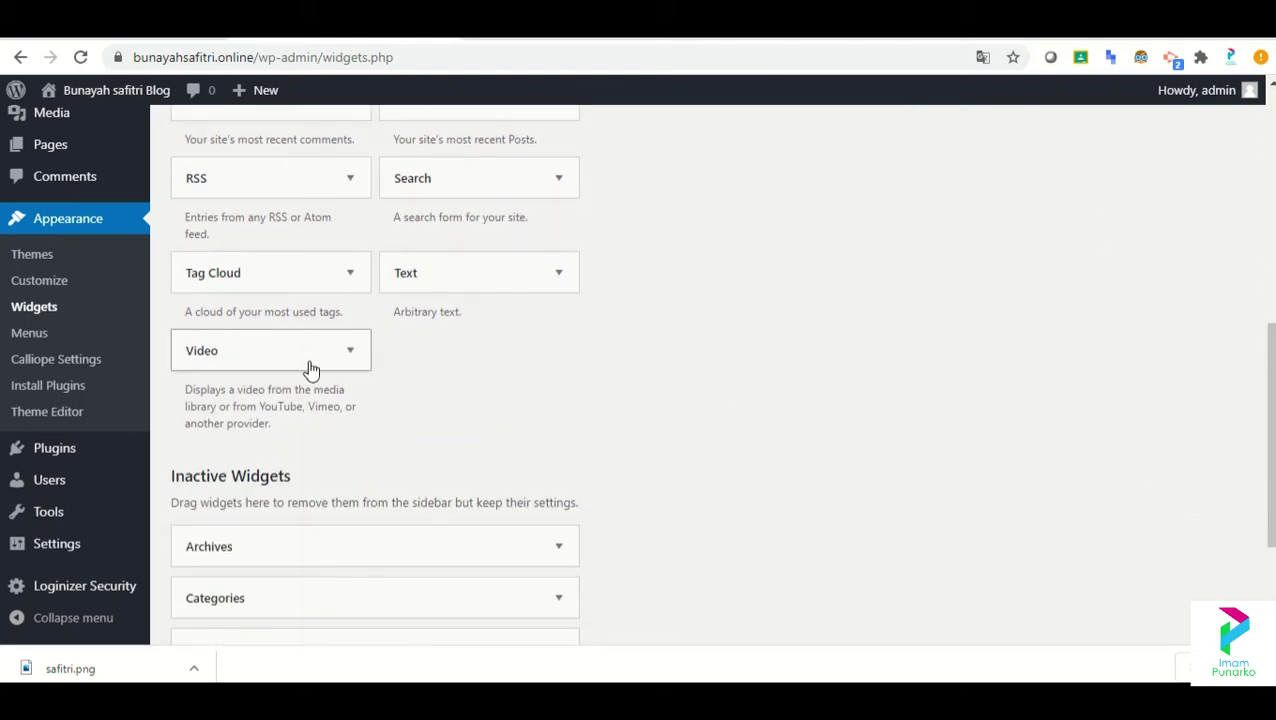
left_click_drag(1268, 430, 1268, 190)
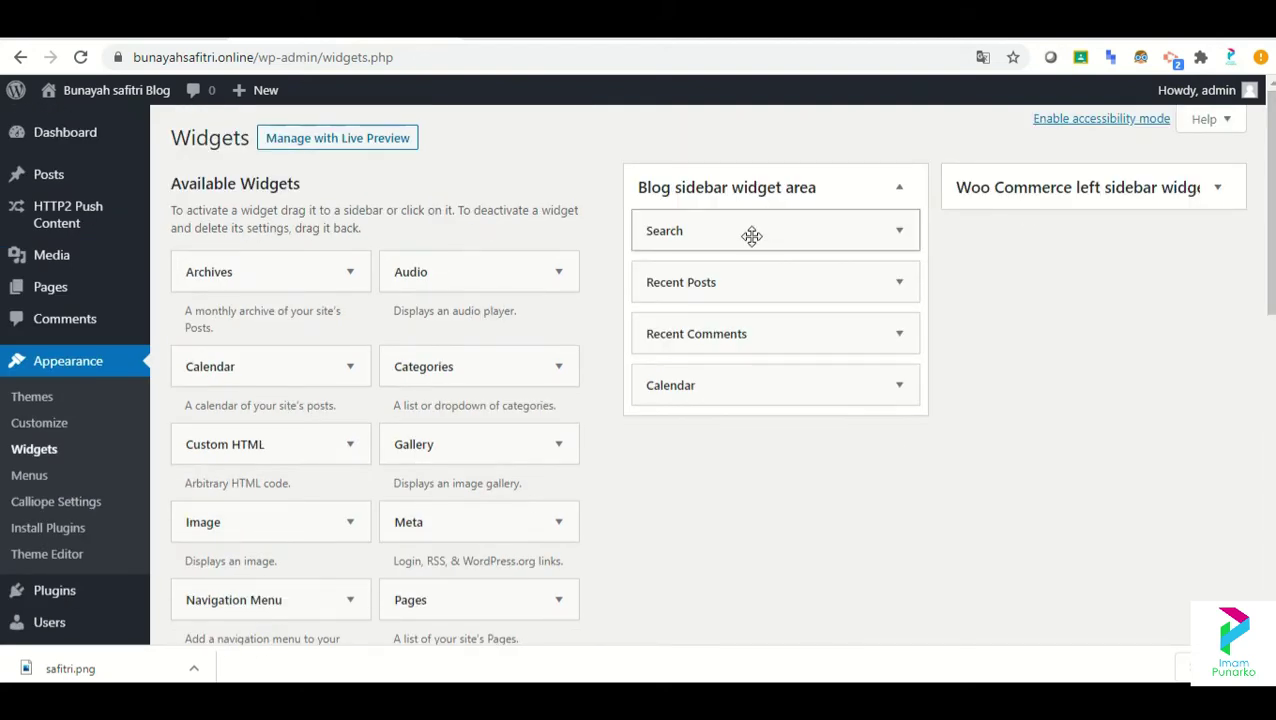
Step: Open the Menus page and move the profile item below blog as its sub item
left_click(45, 485)
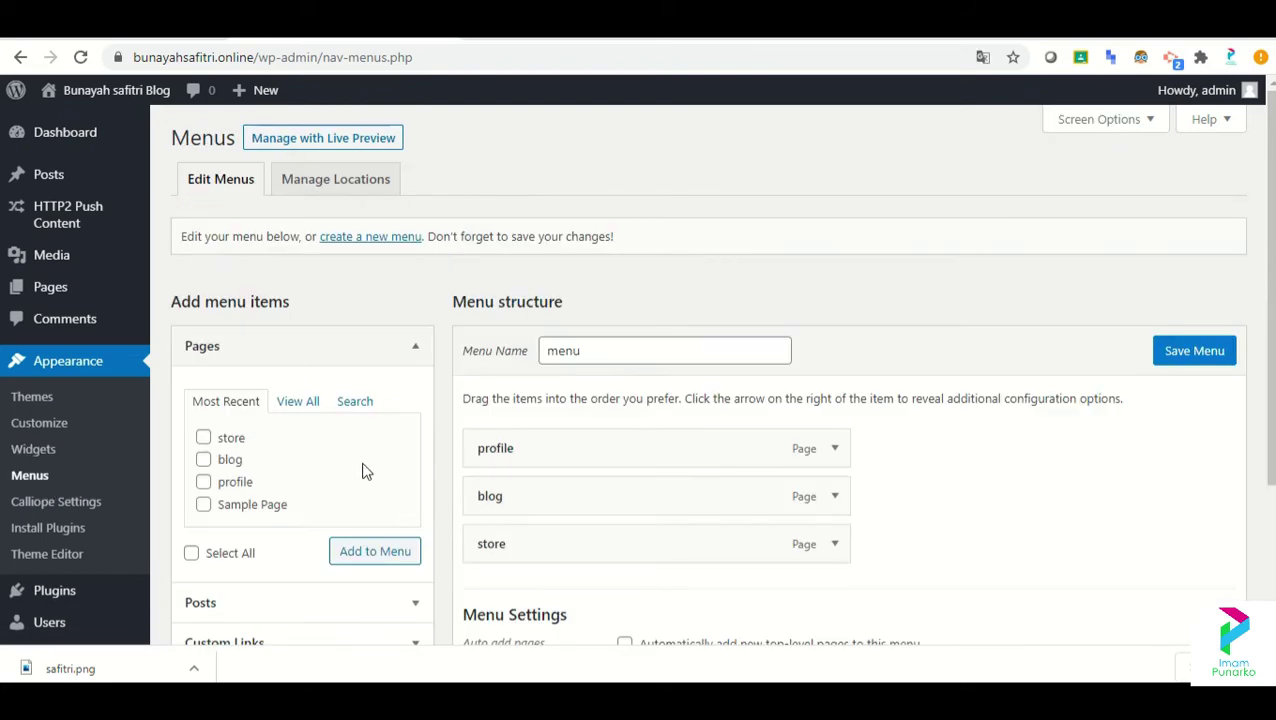
scroll(1268, 300, "down", 1)
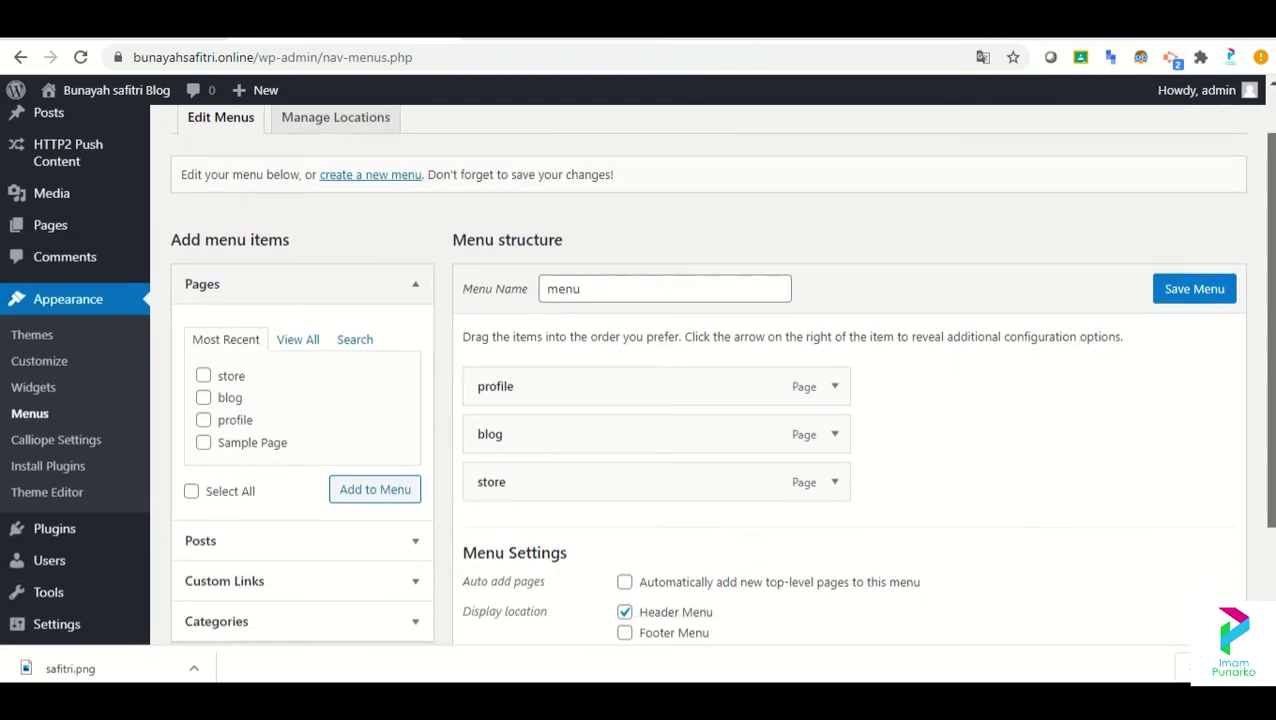
left_click_drag(570, 385, 615, 426)
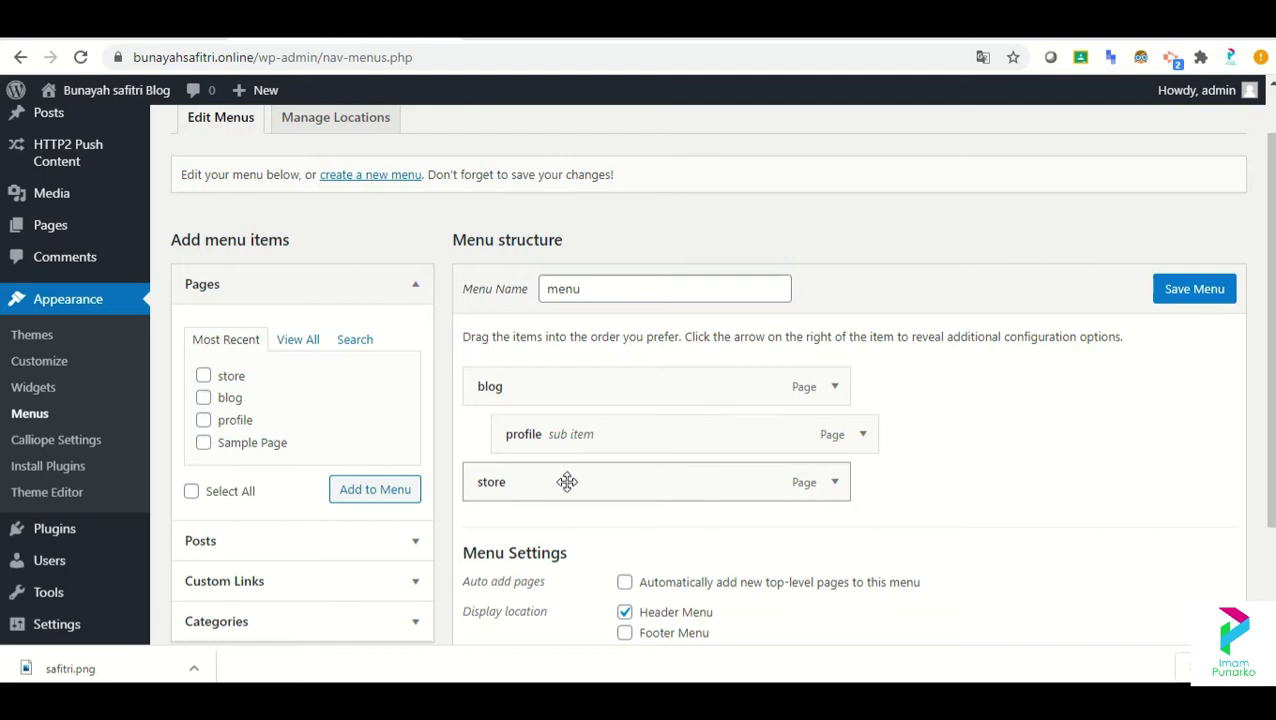
Step: Nest the store item under profile, and return both profile and store to the top level below blog
left_click_drag(567, 482, 655, 477)
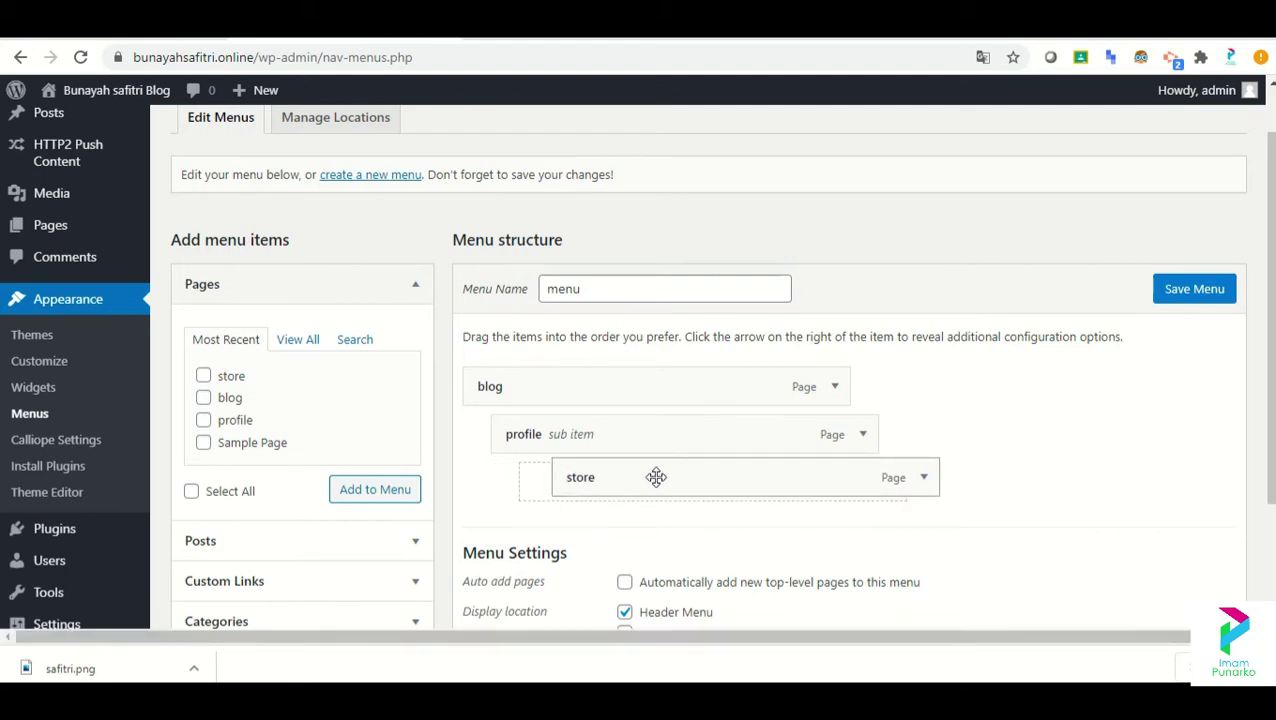
left_click_drag(655, 477, 645, 472)
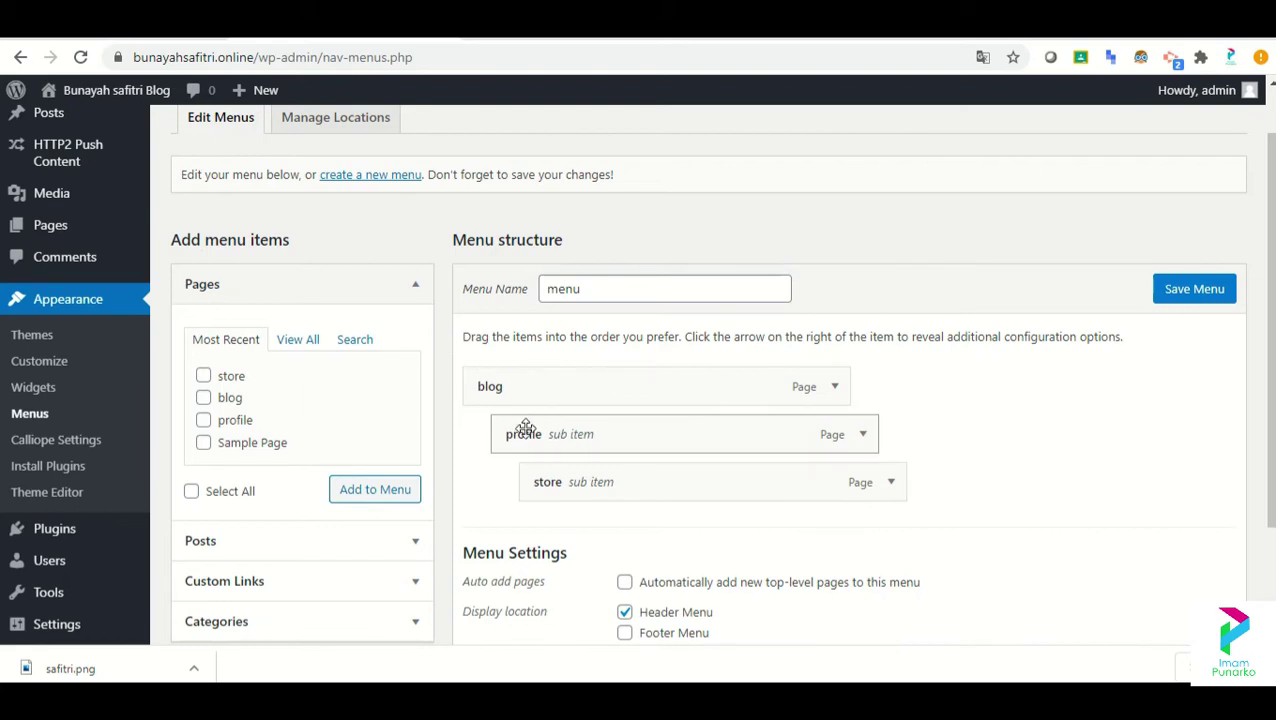
left_click_drag(592, 481, 521, 447)
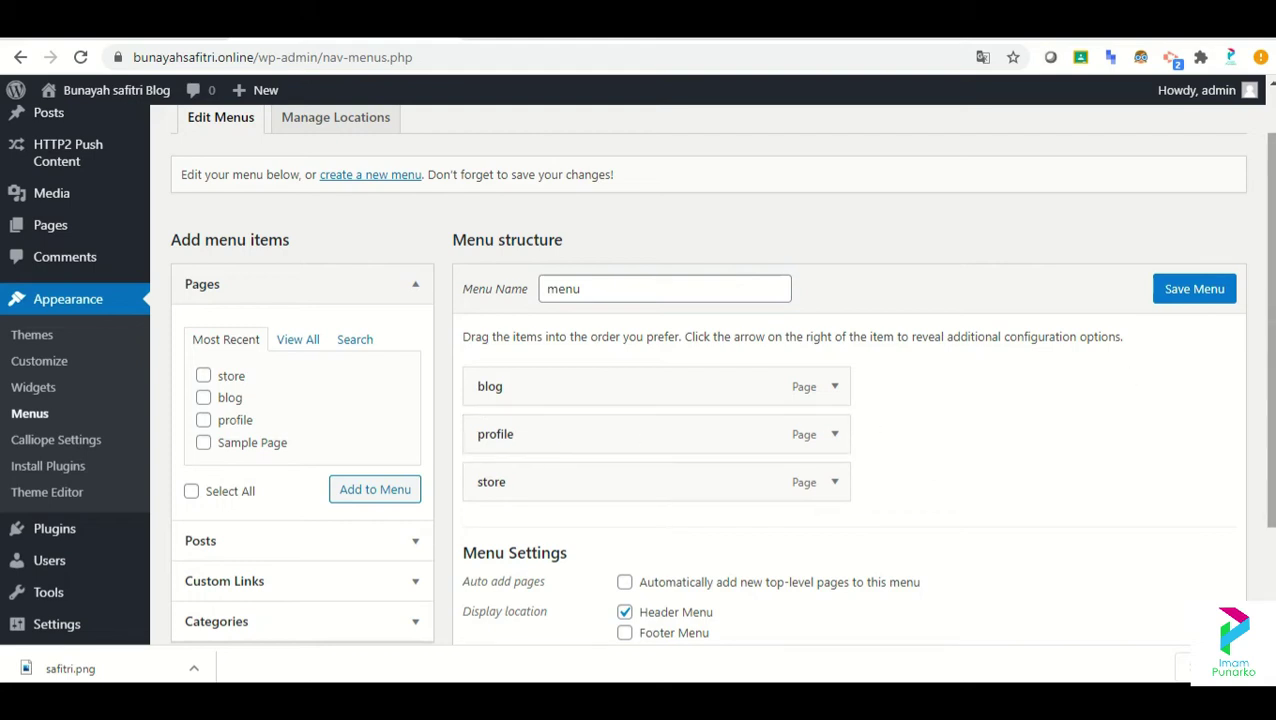
scroll(700, 400, "down", 3)
scroll(700, 400, "up", 5)
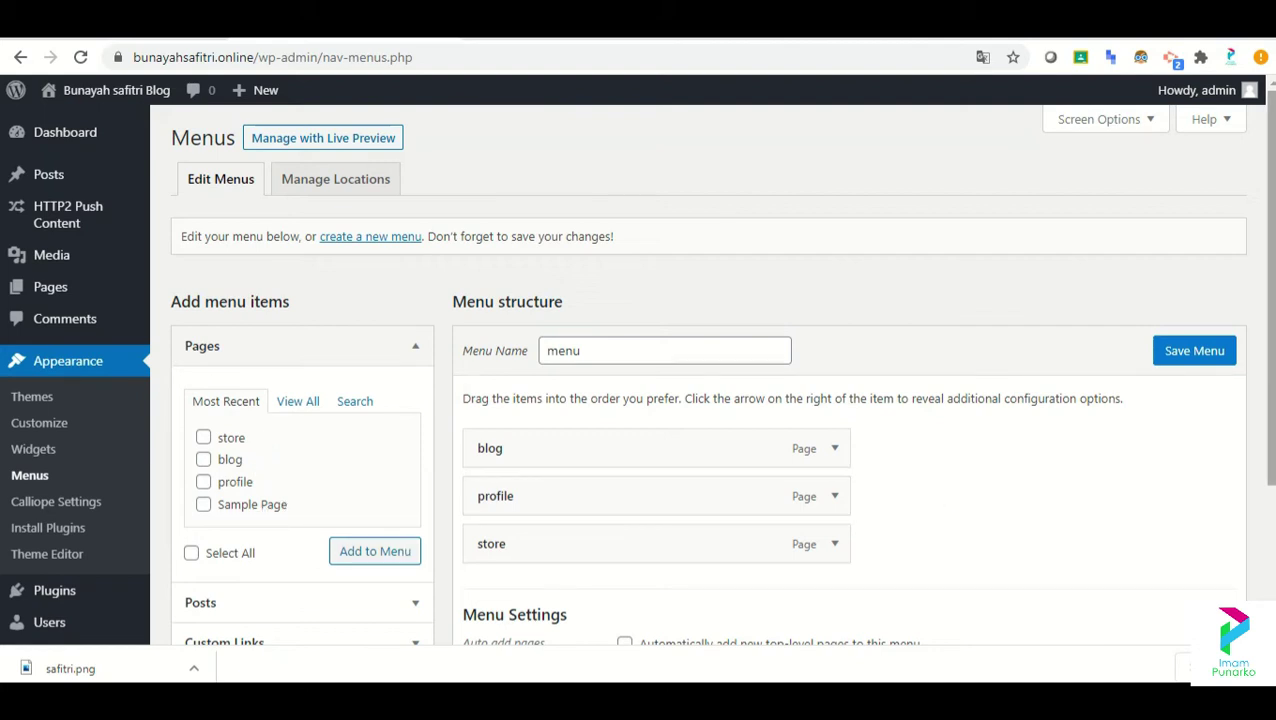
scroll(700, 400, "down", 1)
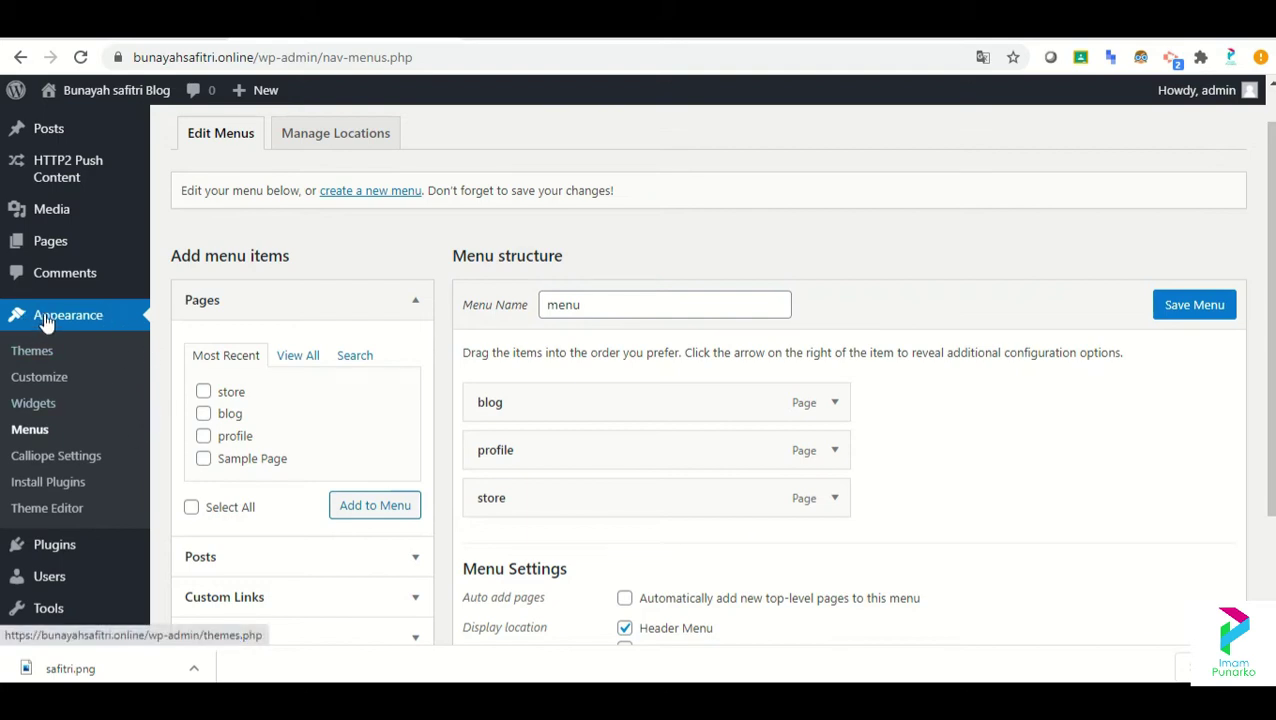
scroll(660, 428, "down", 2)
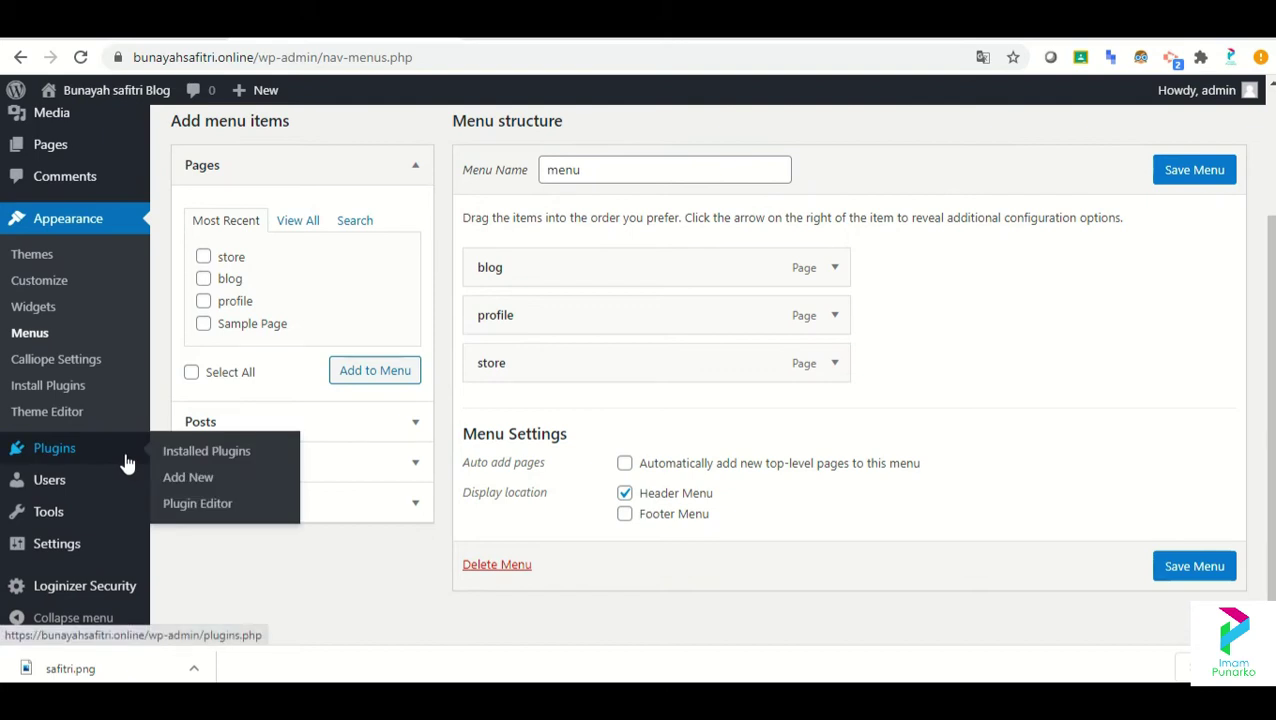
mouse_move(77, 545)
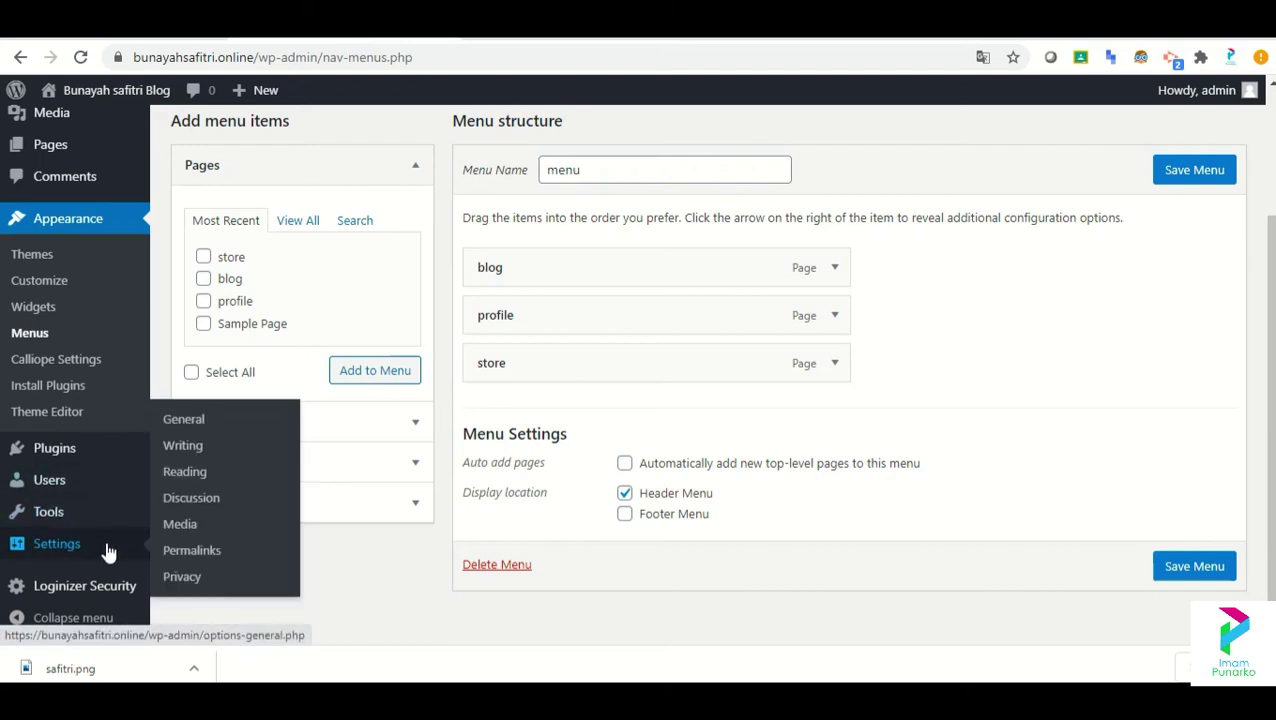
left_click(238, 432)
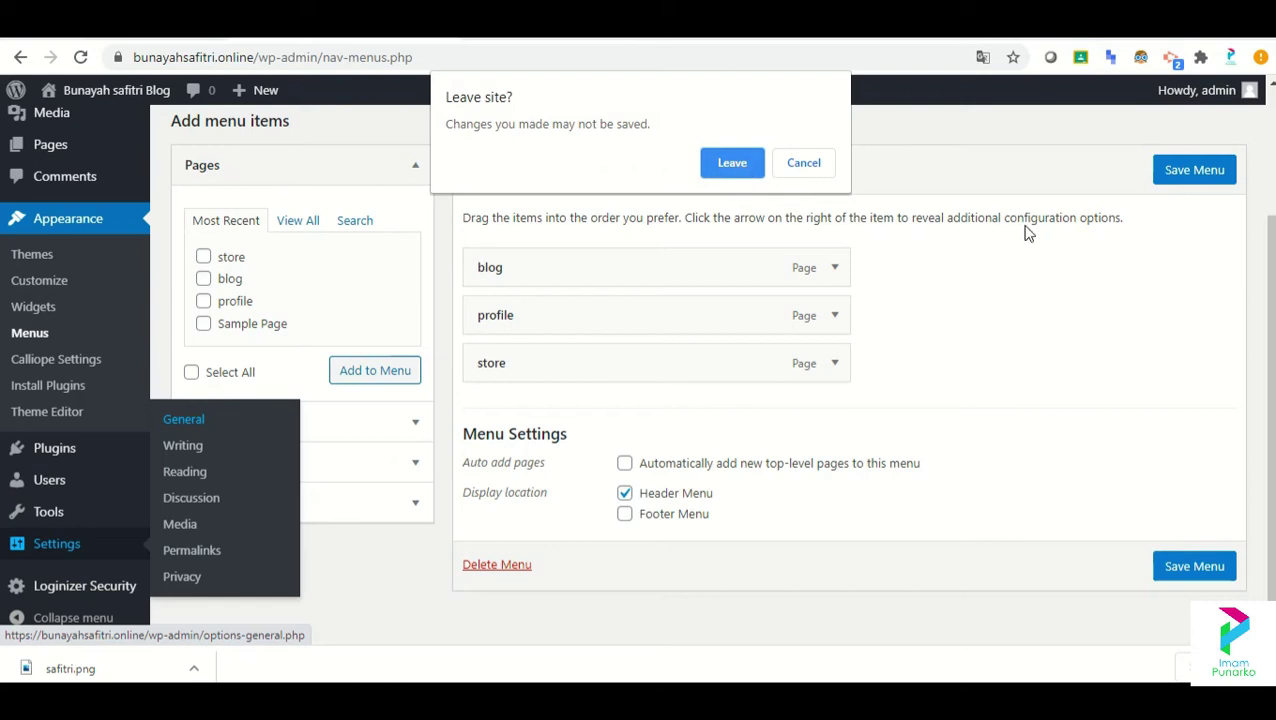
left_click(806, 164)
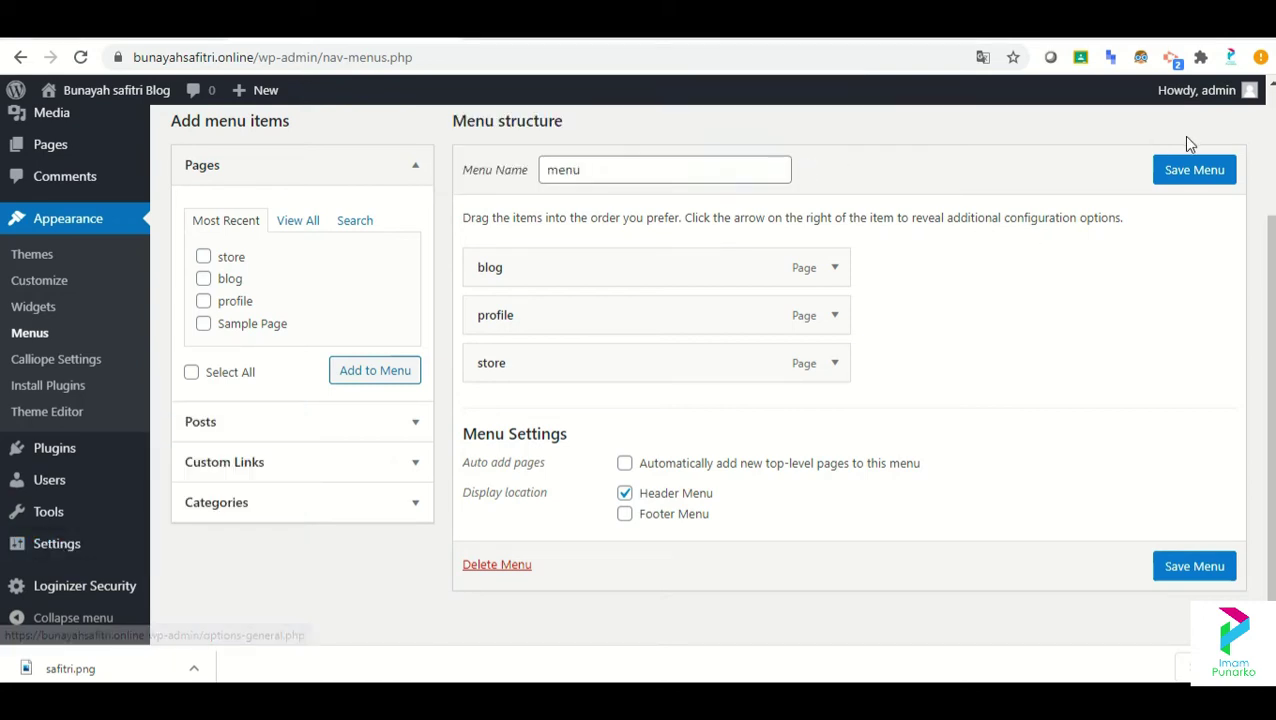
Step: Save the menu with blog, profile and store at the top level, and open the General settings
left_click(1194, 171)
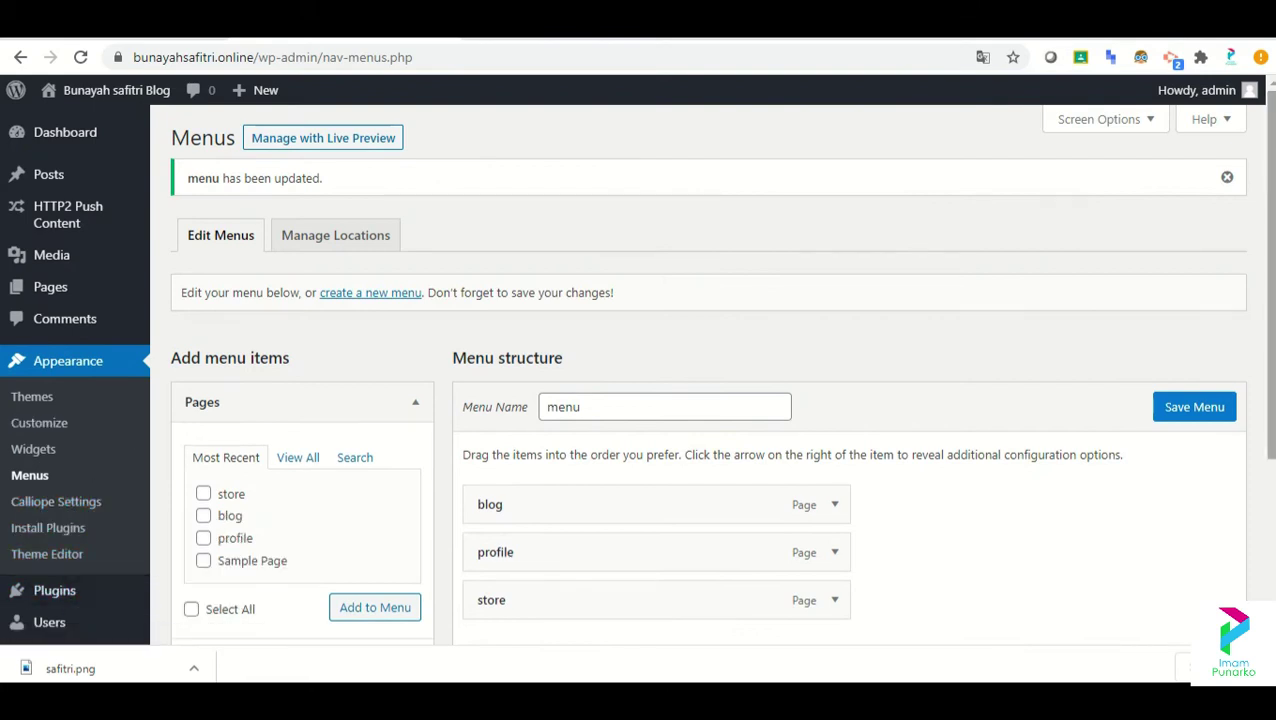
scroll(1266, 490, "down", 3)
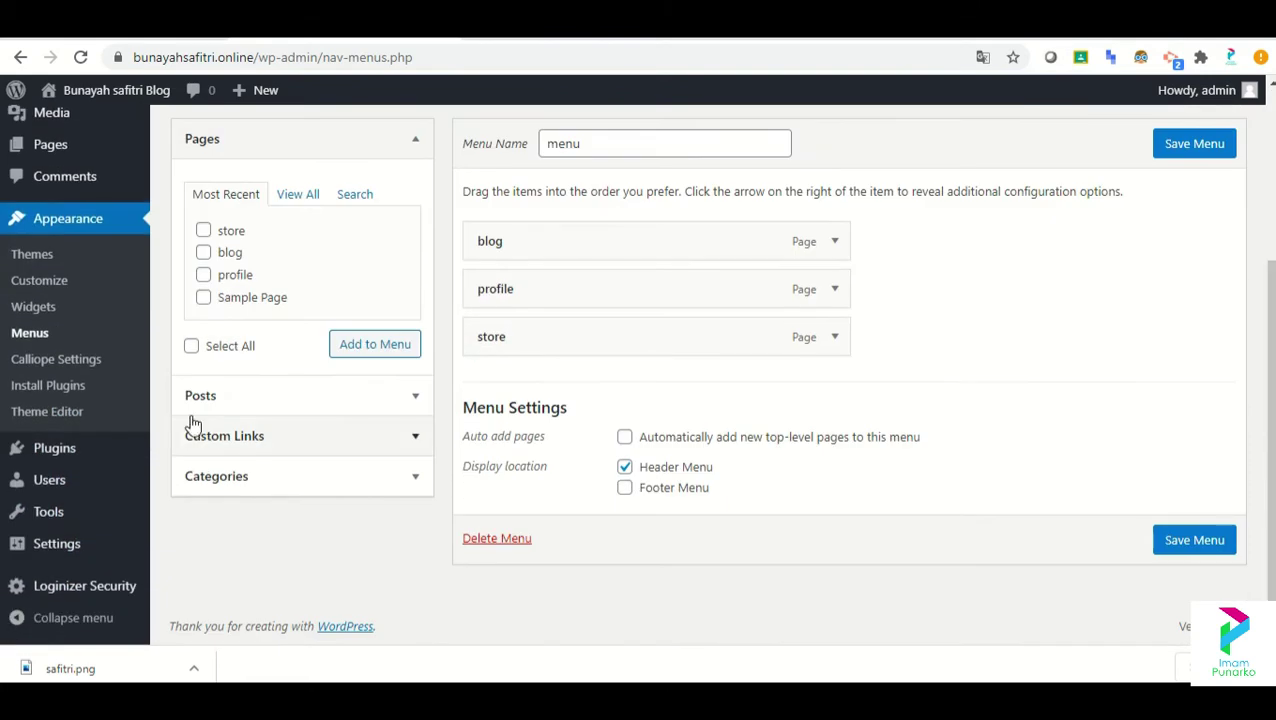
mouse_move(77, 549)
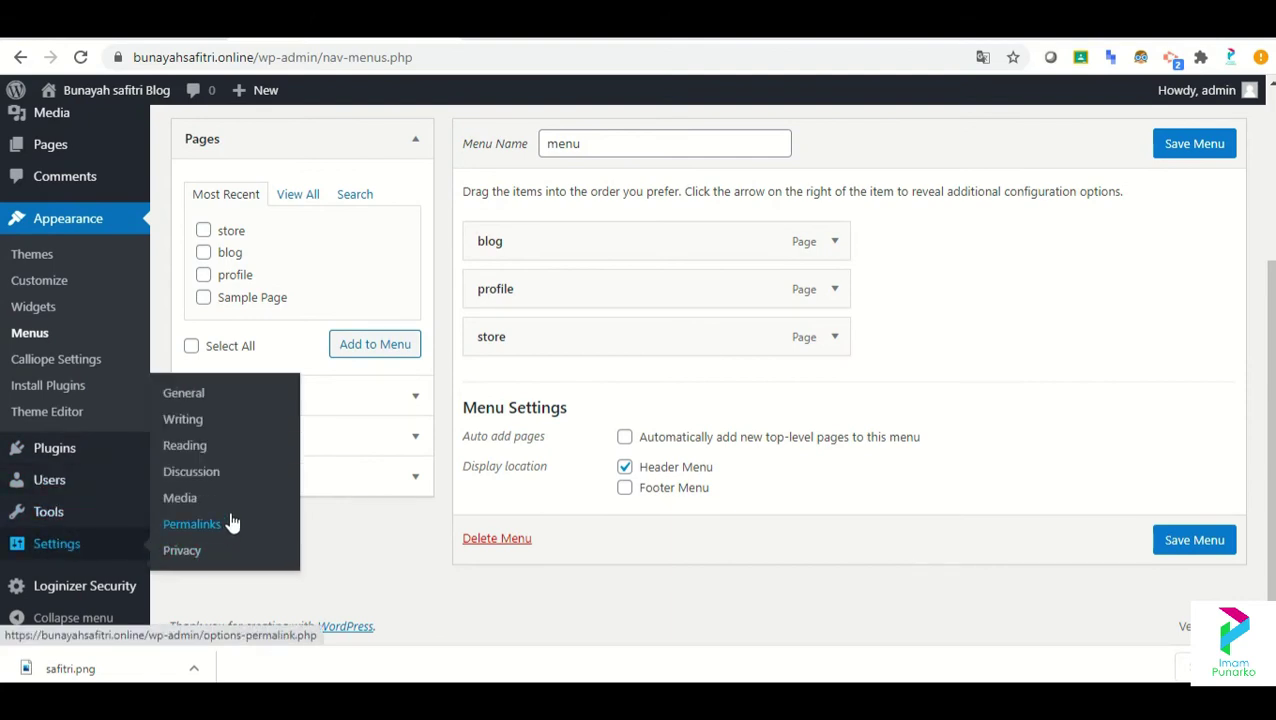
left_click(216, 401)
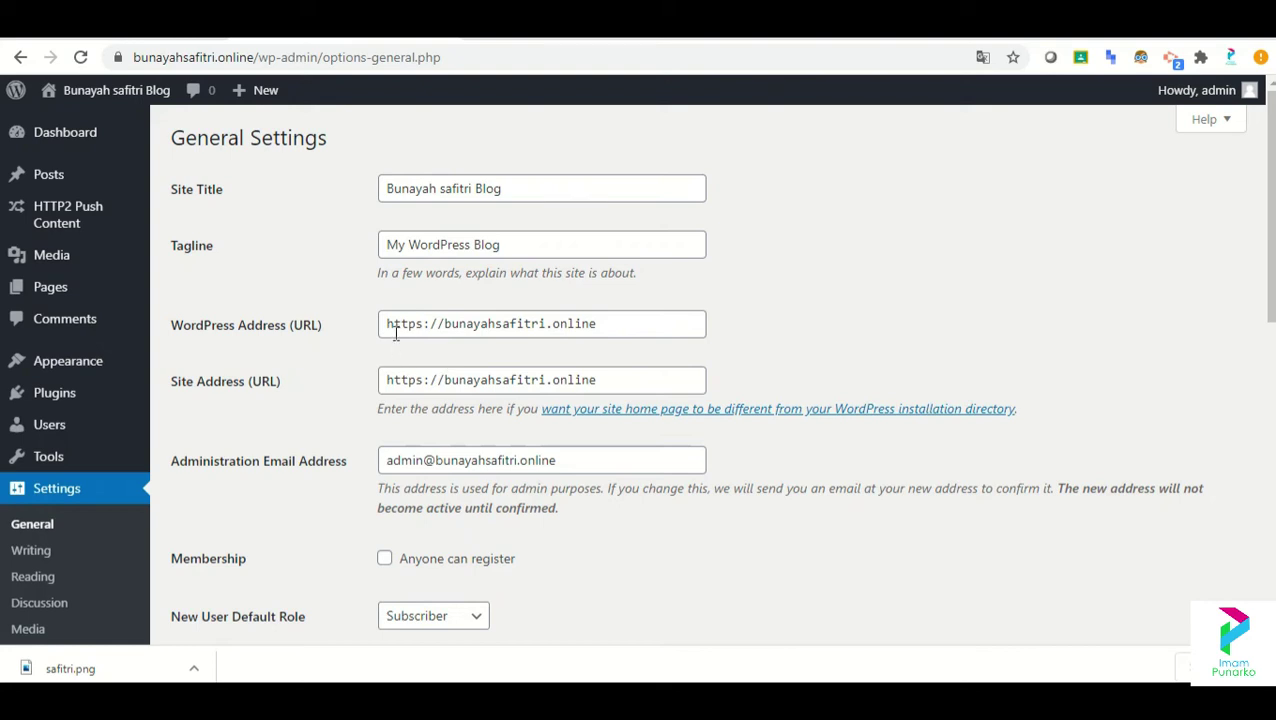
Step: Review the General settings from site title to week start, including the available default roles for new users
scroll(1268, 250, "down", 1)
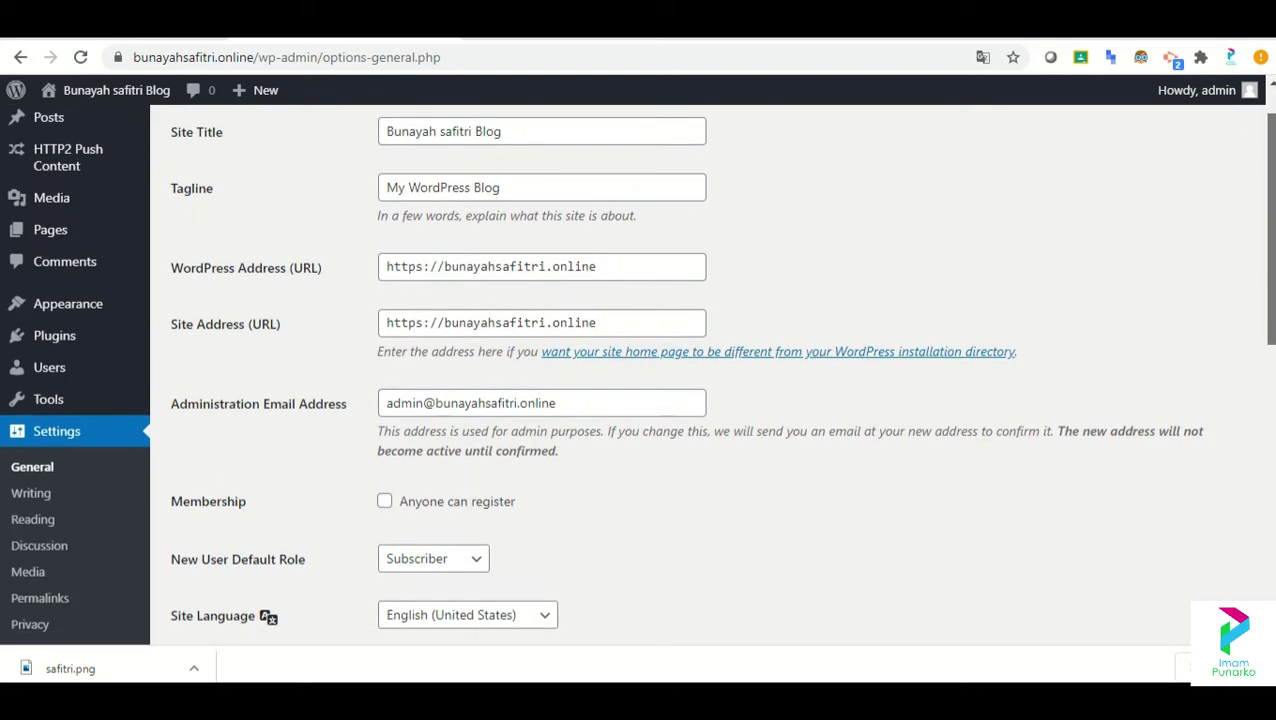
scroll(1268, 250, "down", 2)
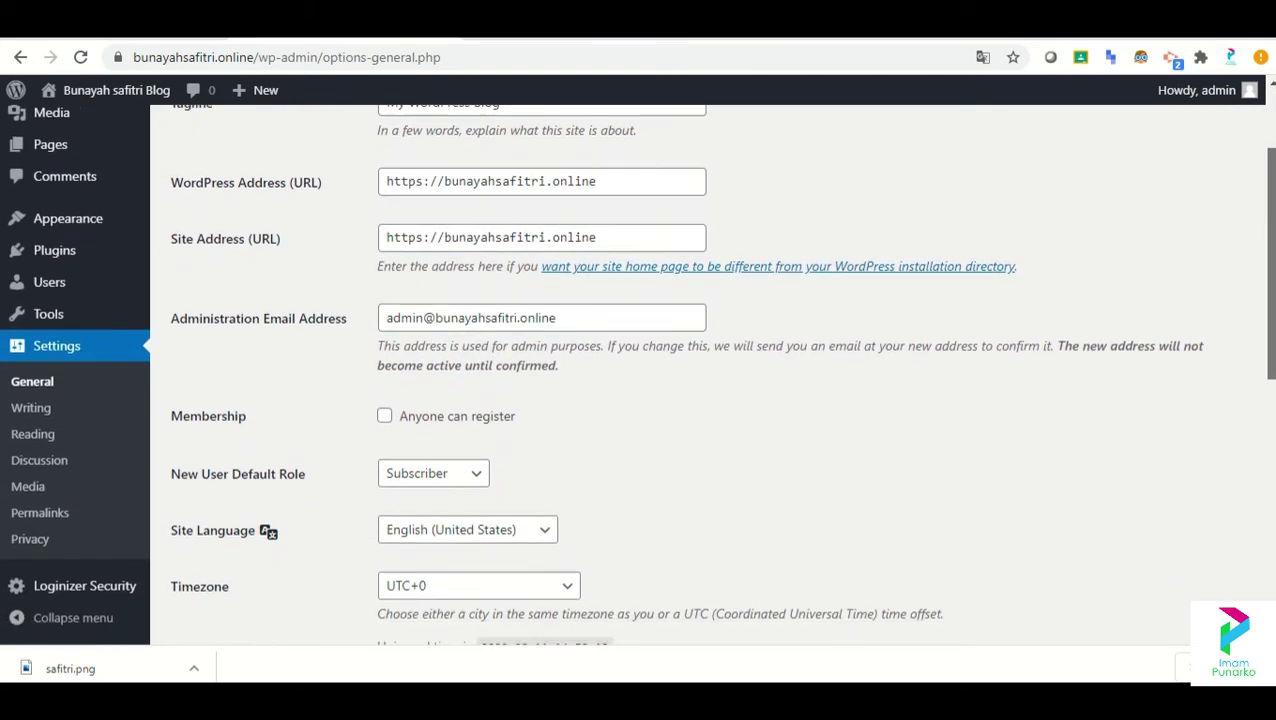
scroll(528, 293, "down", 3)
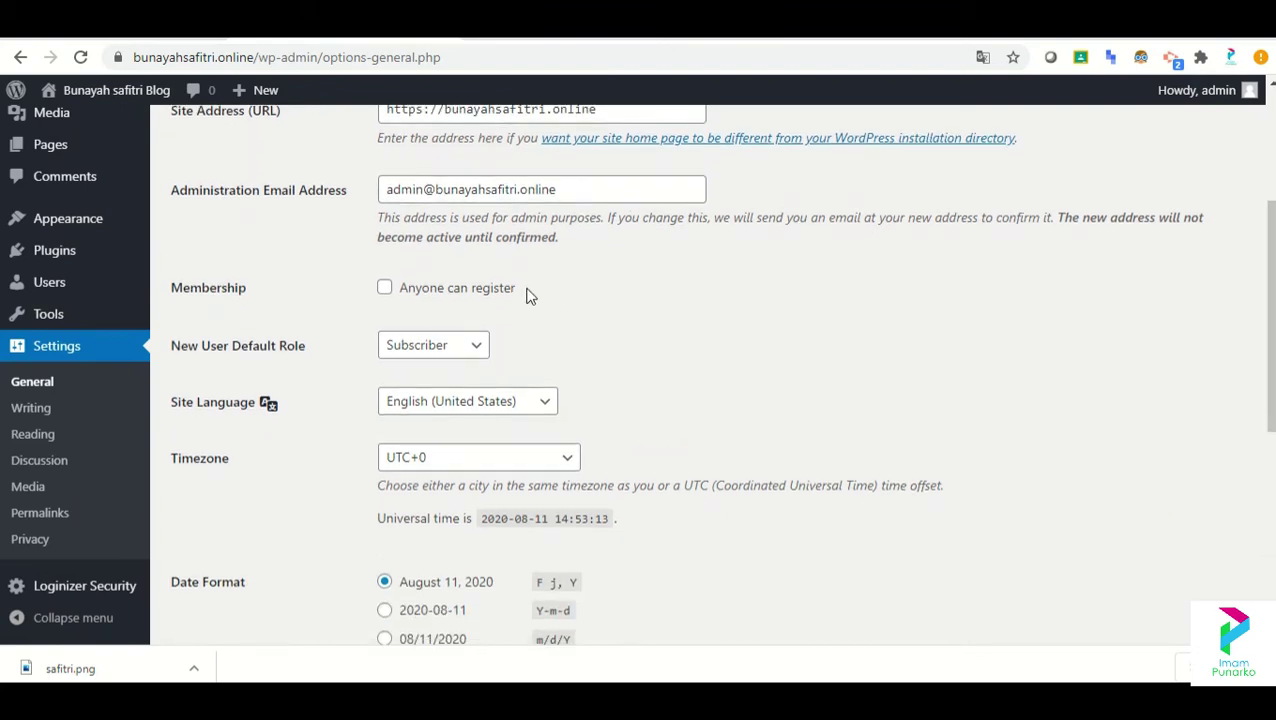
left_click(473, 365)
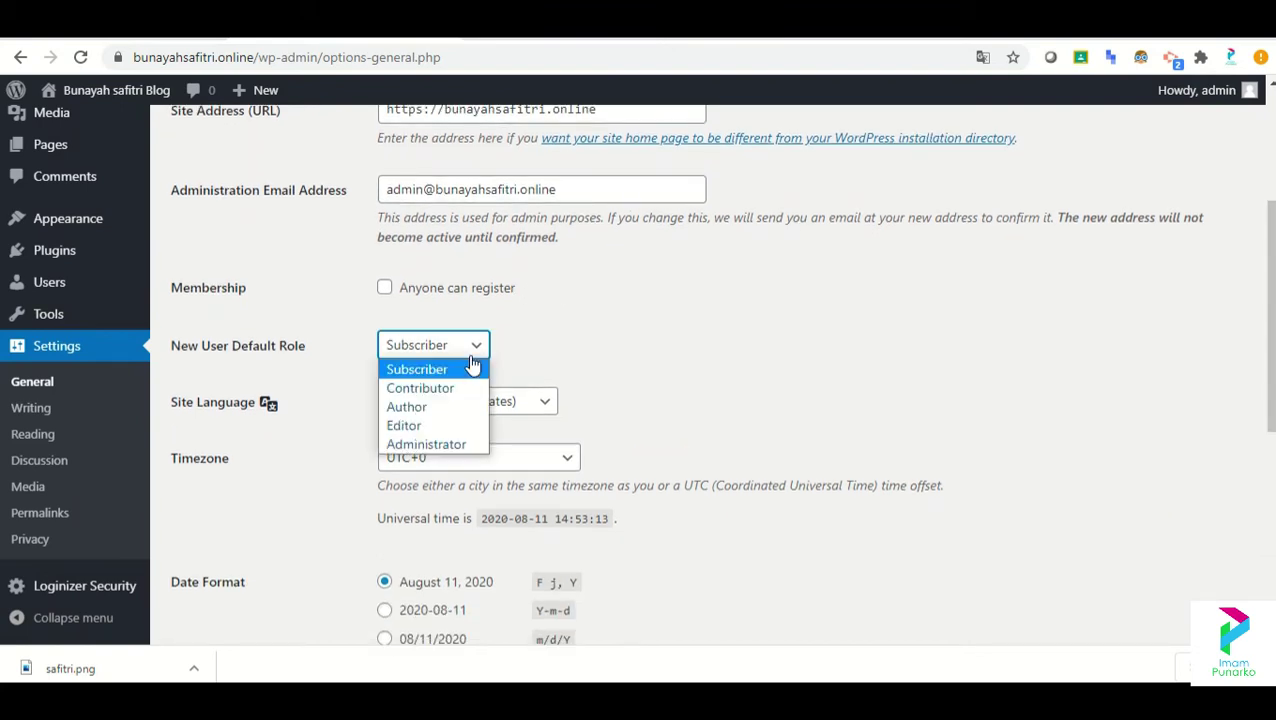
left_click(583, 360)
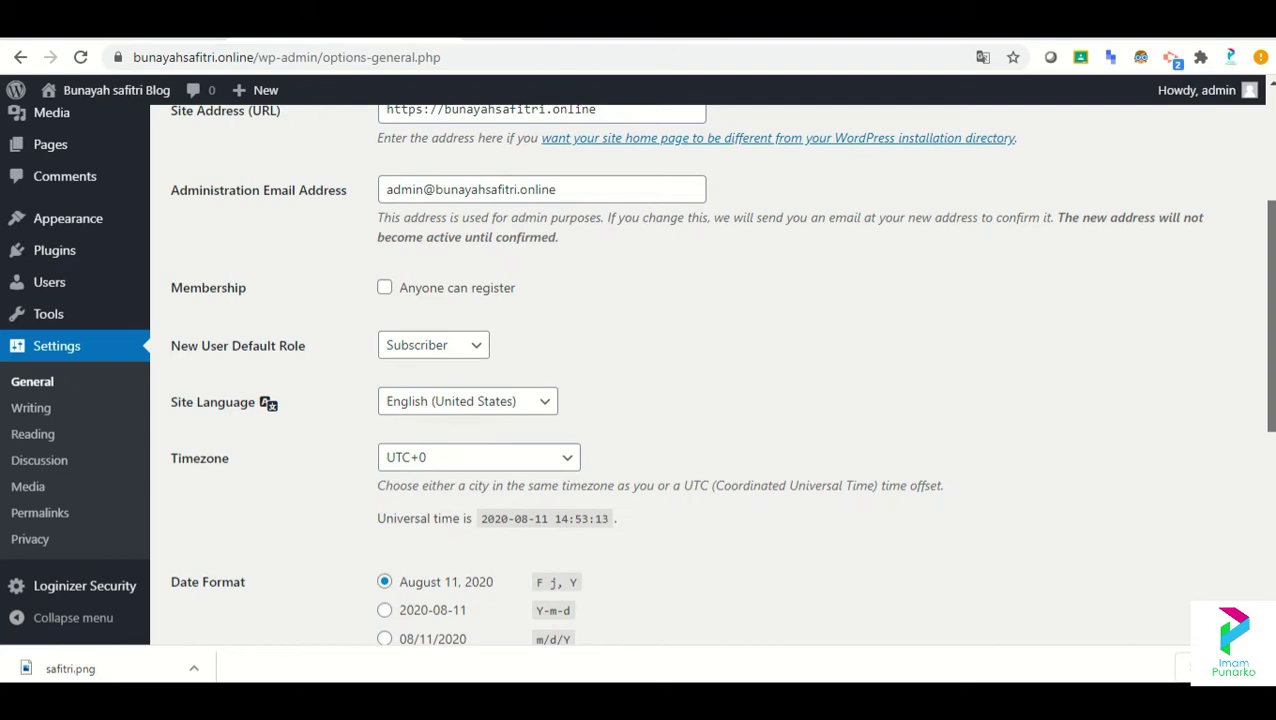
scroll(997, 270, "down", 3)
scroll(720, 374, "down", 2)
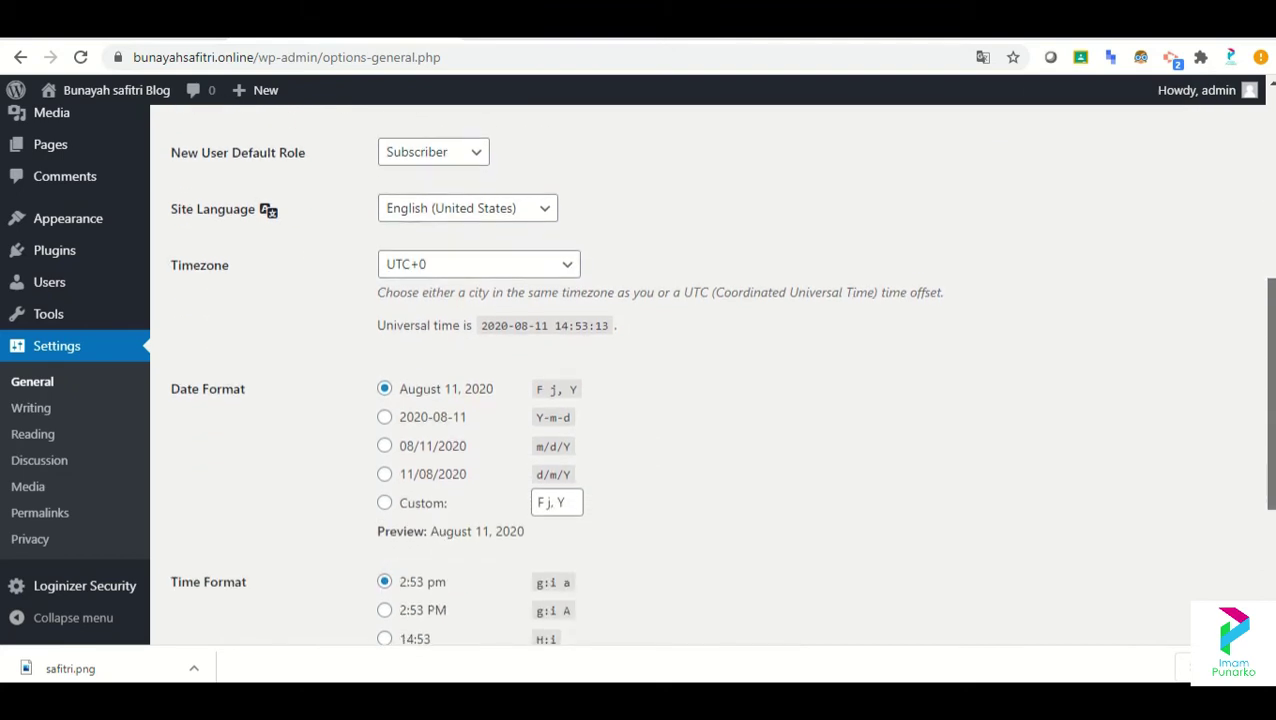
scroll(1233, 461, "down", 1)
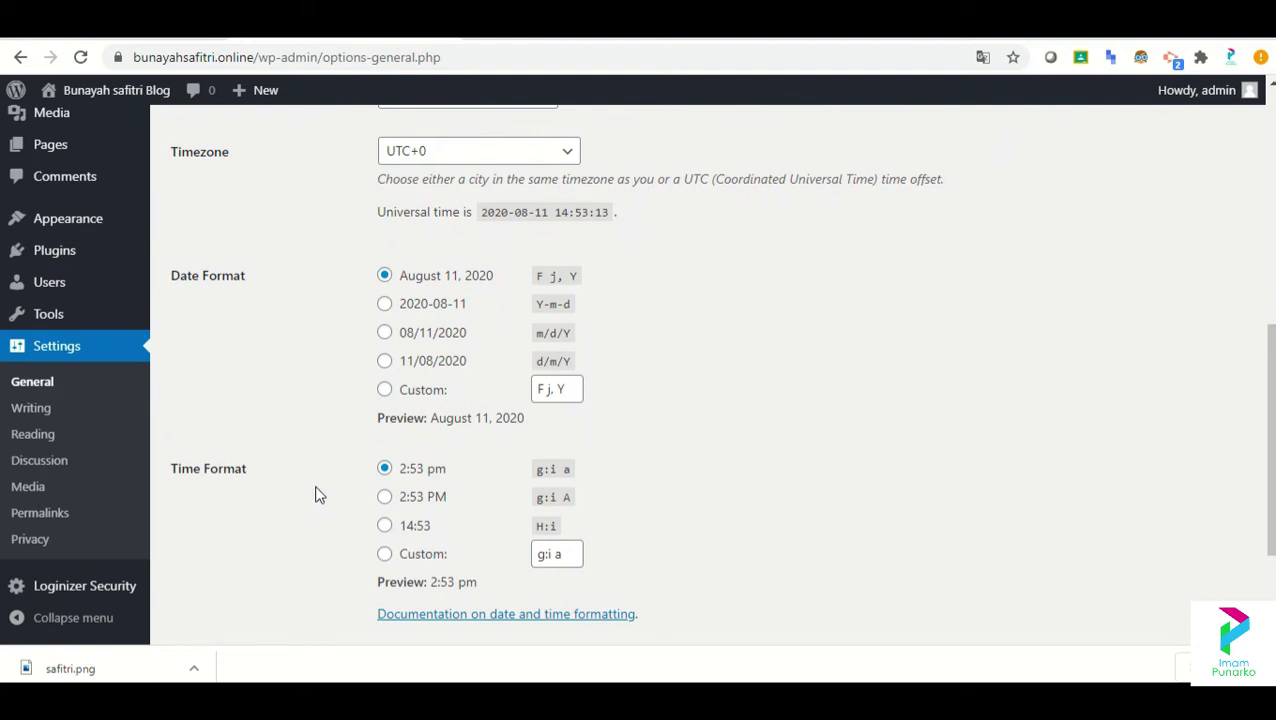
scroll(712, 375, "down", 2)
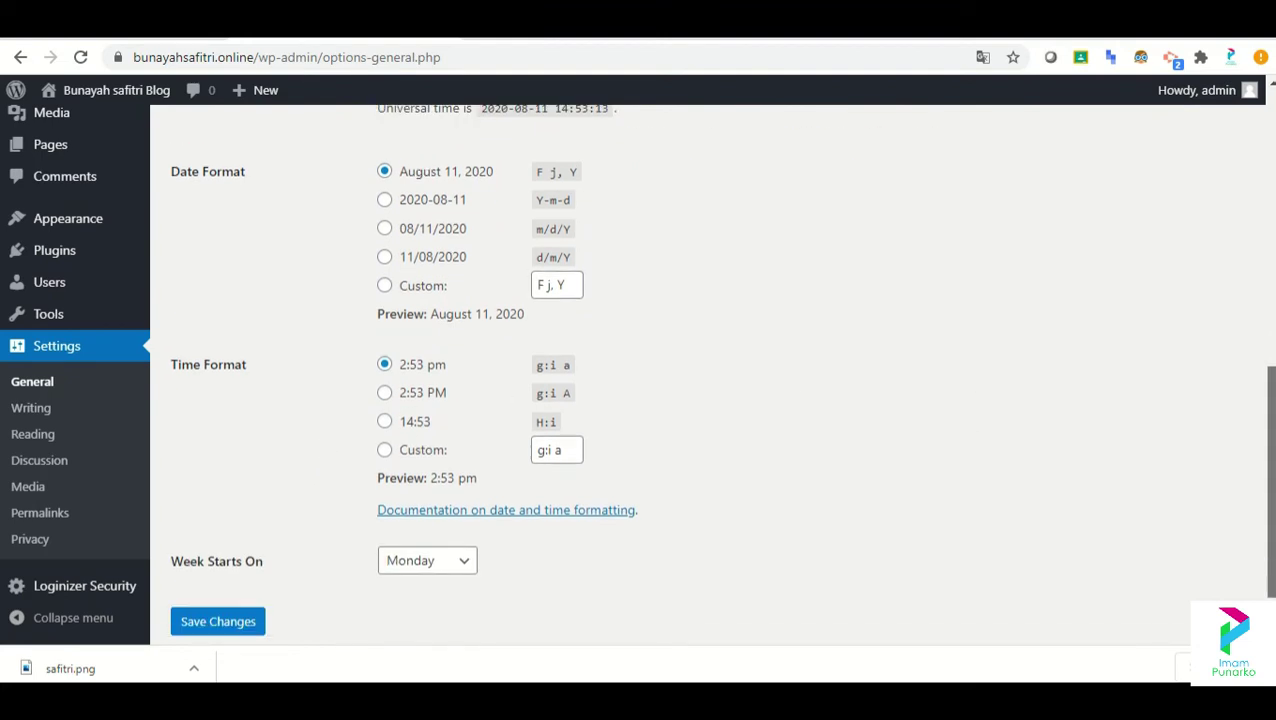
scroll(632, 535, "up", 1)
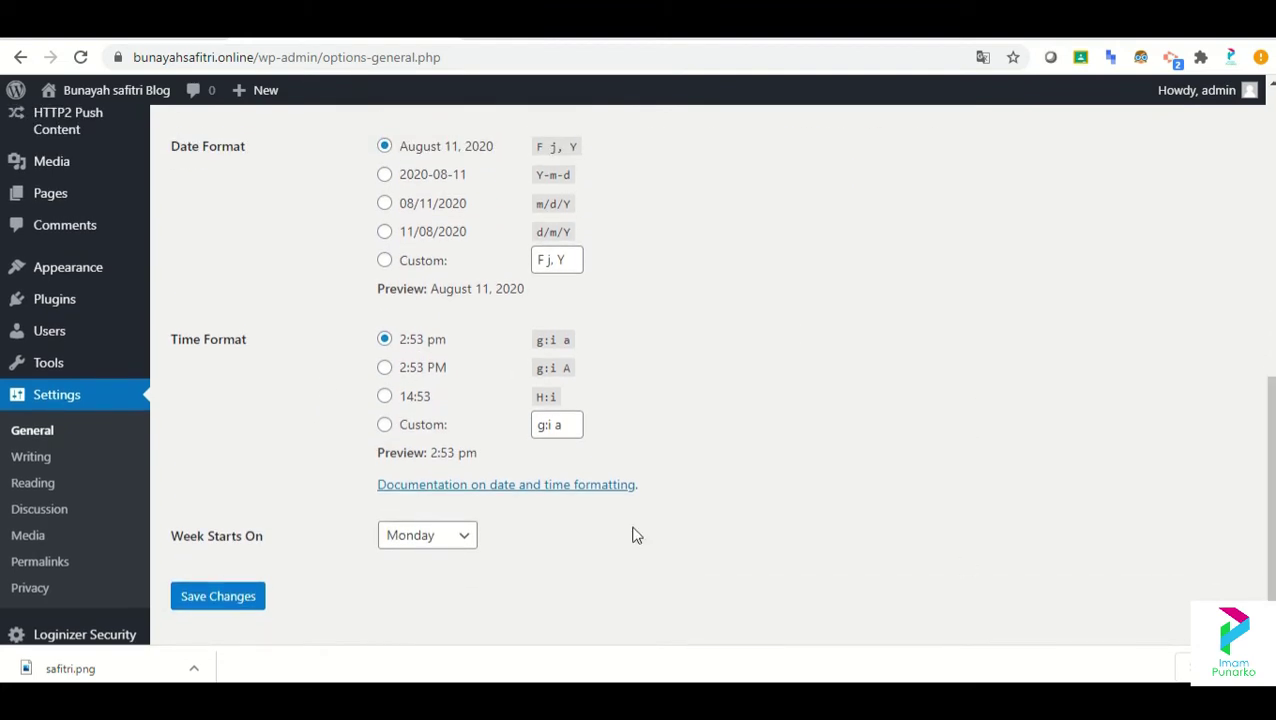
left_click_drag(1269, 490, 1269, 262)
scroll(815, 555, "down", 10)
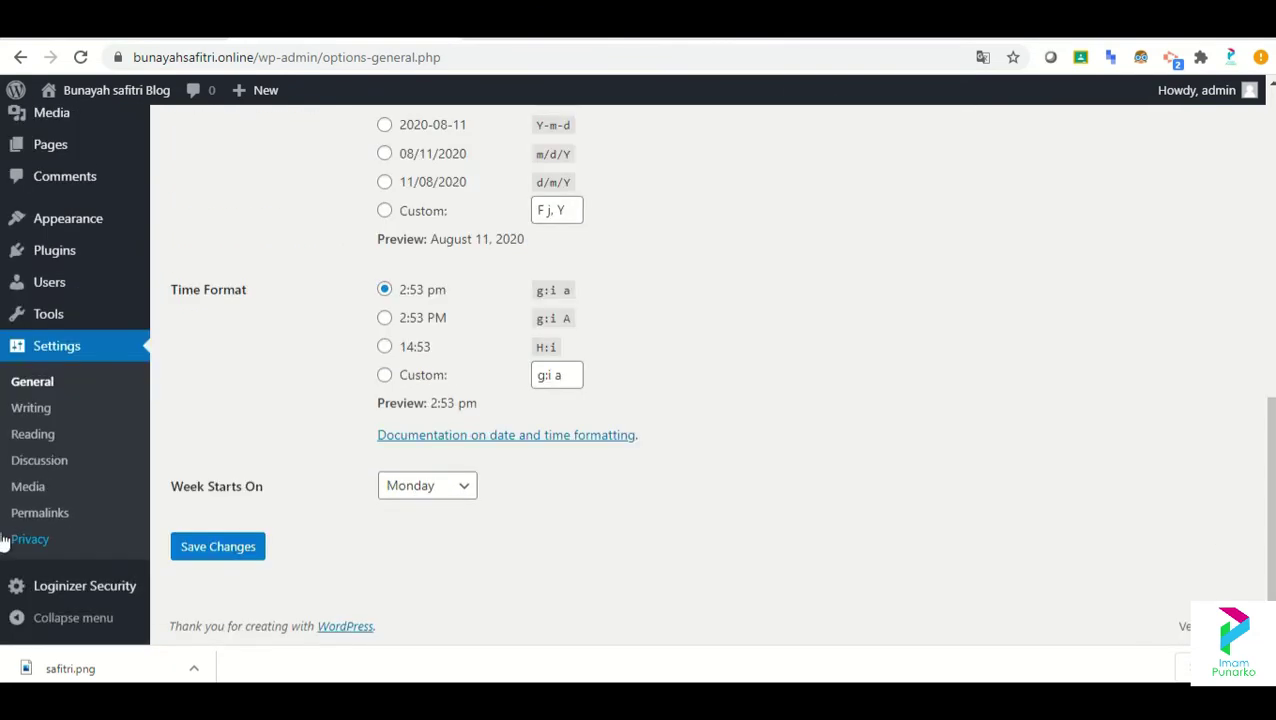
Step: Open the Writing settings and review the default post, post via email and update services options
left_click(26, 408)
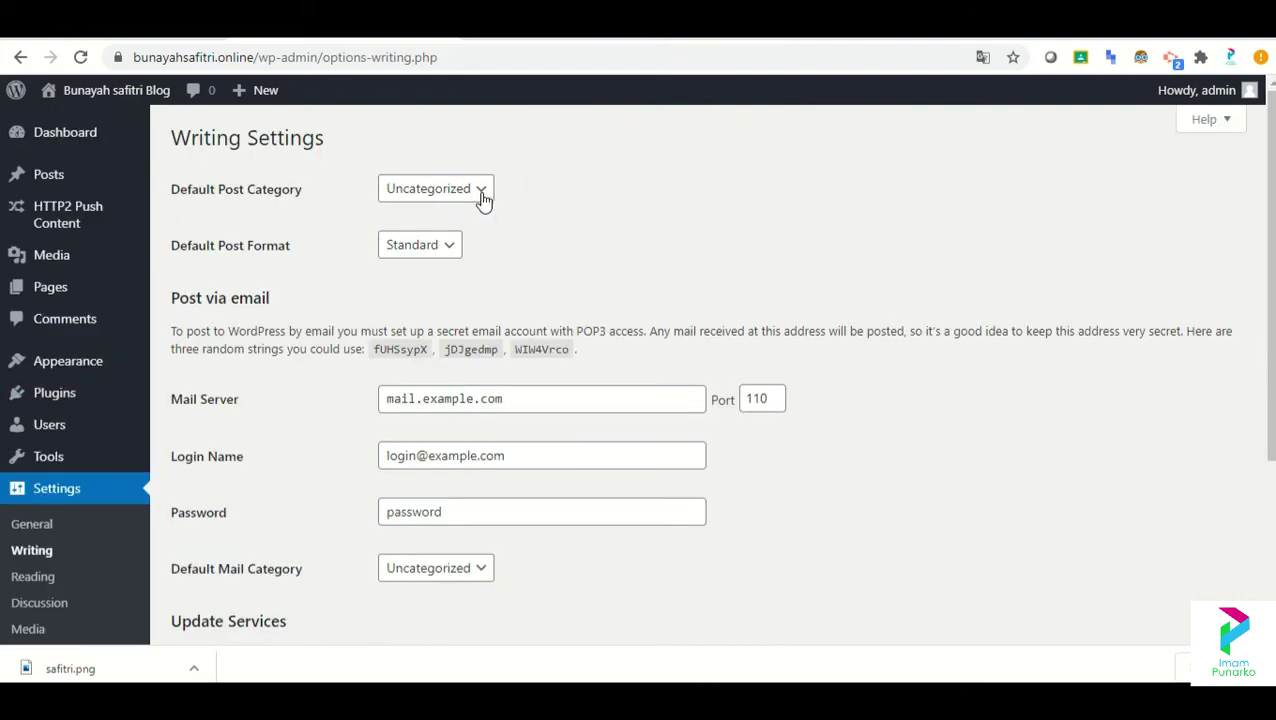
scroll(636, 370, "down", 2)
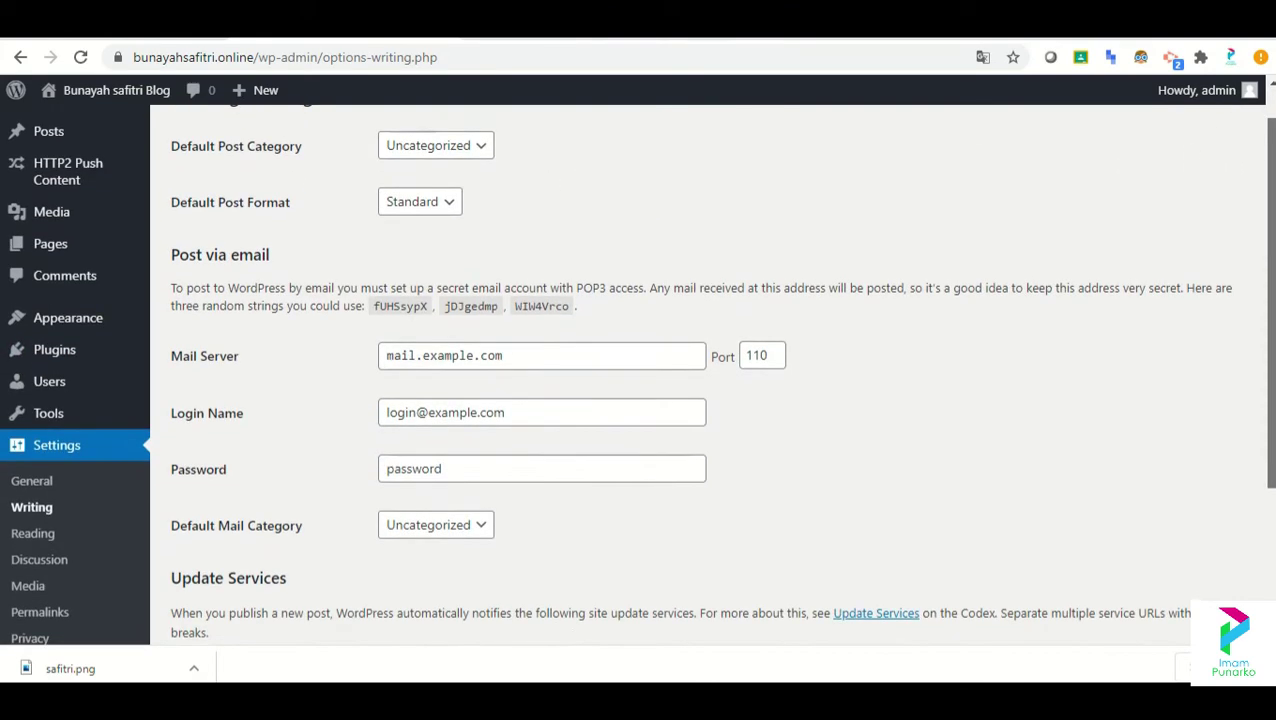
scroll(636, 370, "down", 2)
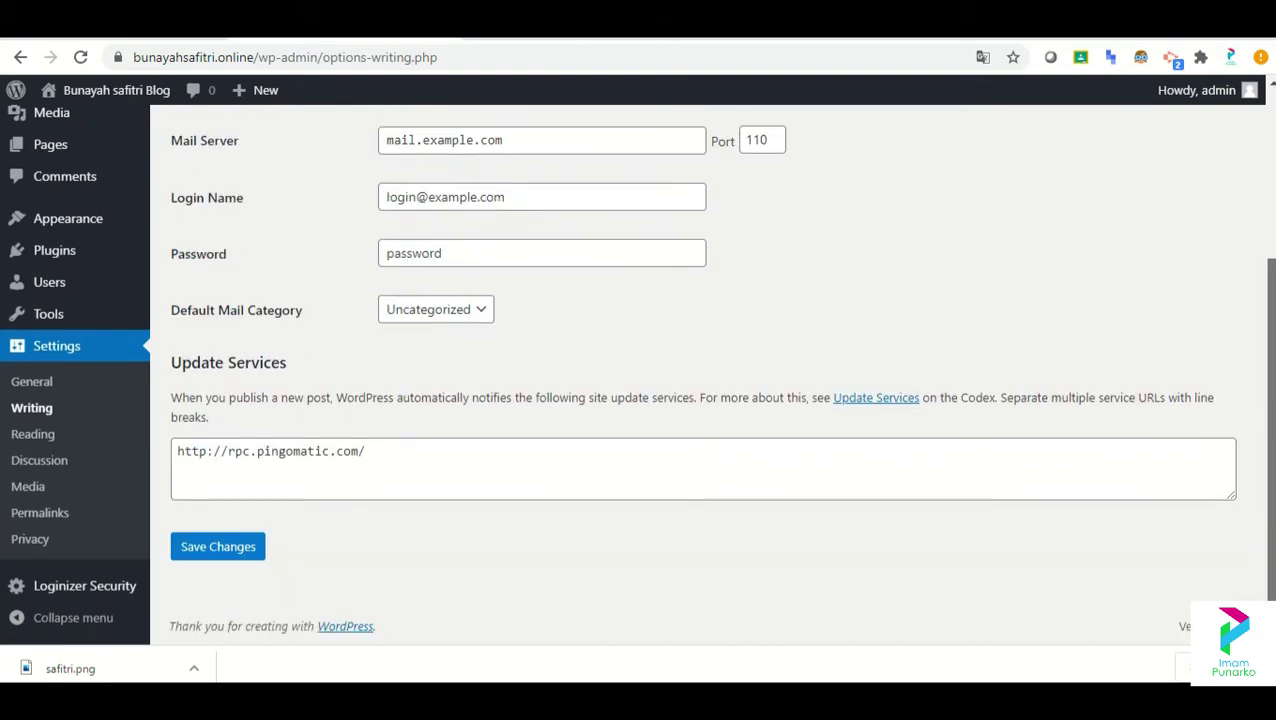
scroll(636, 370, "up", 1)
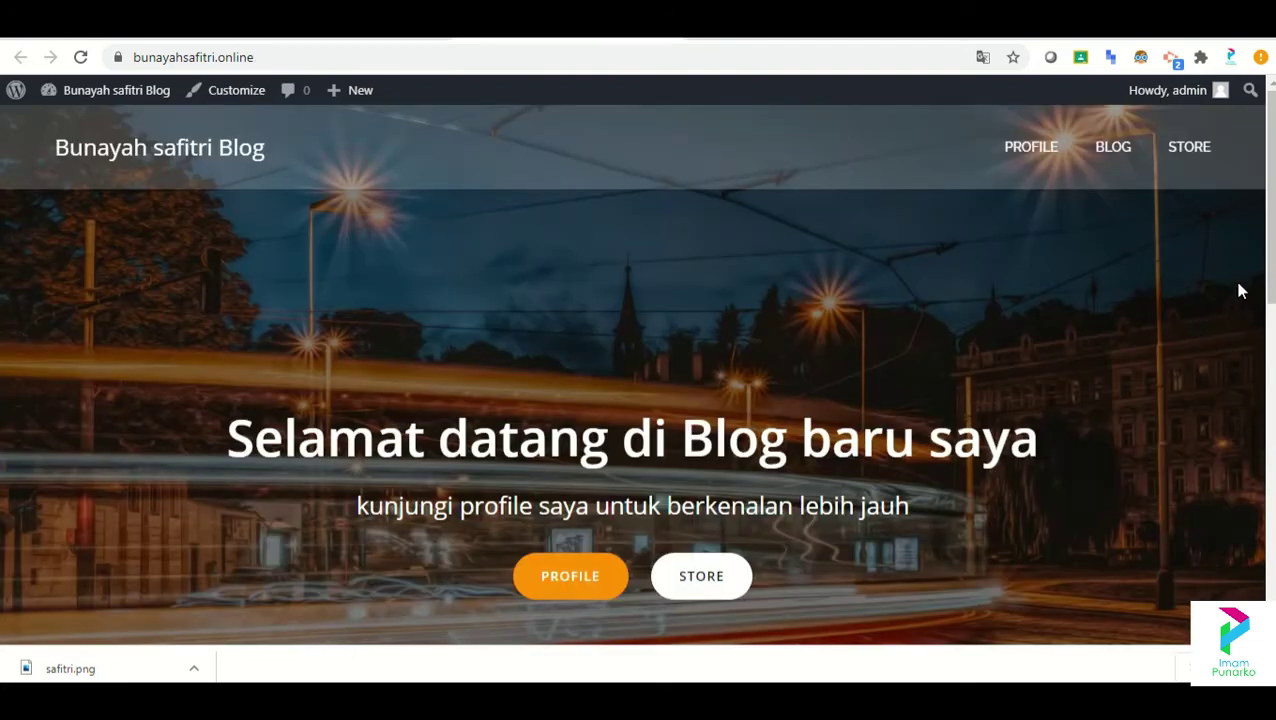
Step: Check the blog page on the live site, and return to the home page to view its posts and sidebar
left_click(1106, 164)
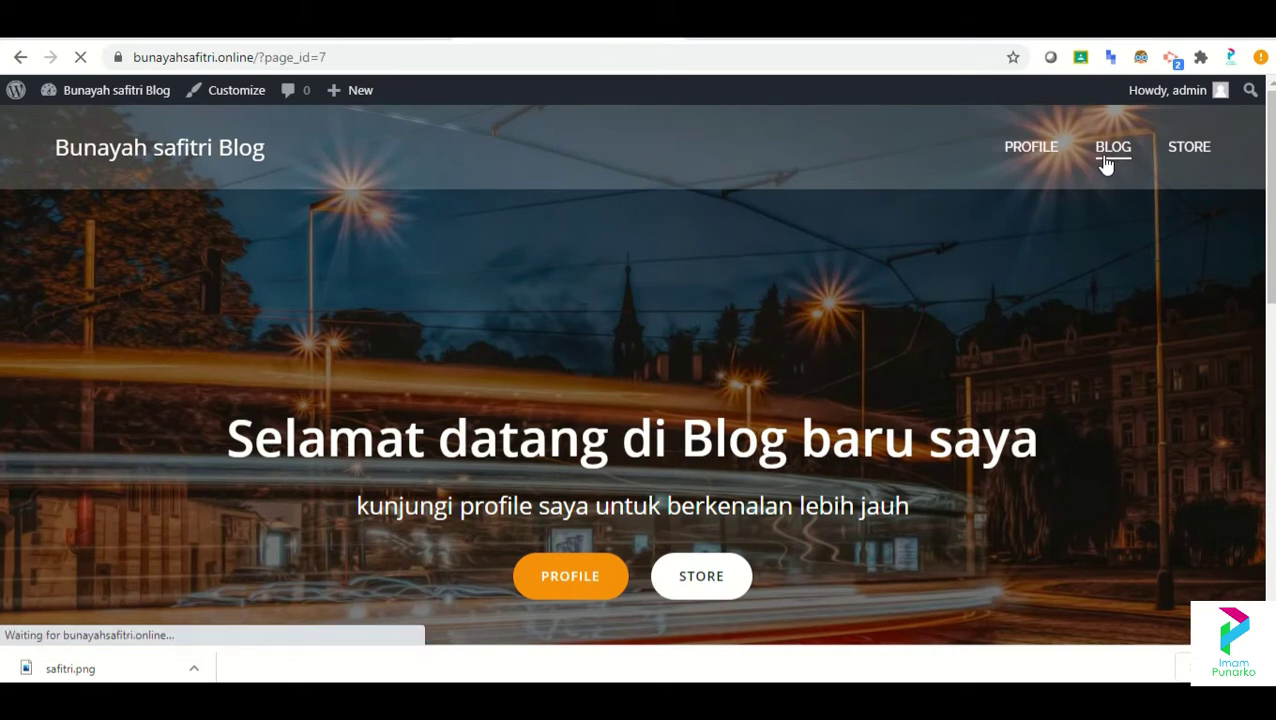
scroll(768, 313, "down", 3)
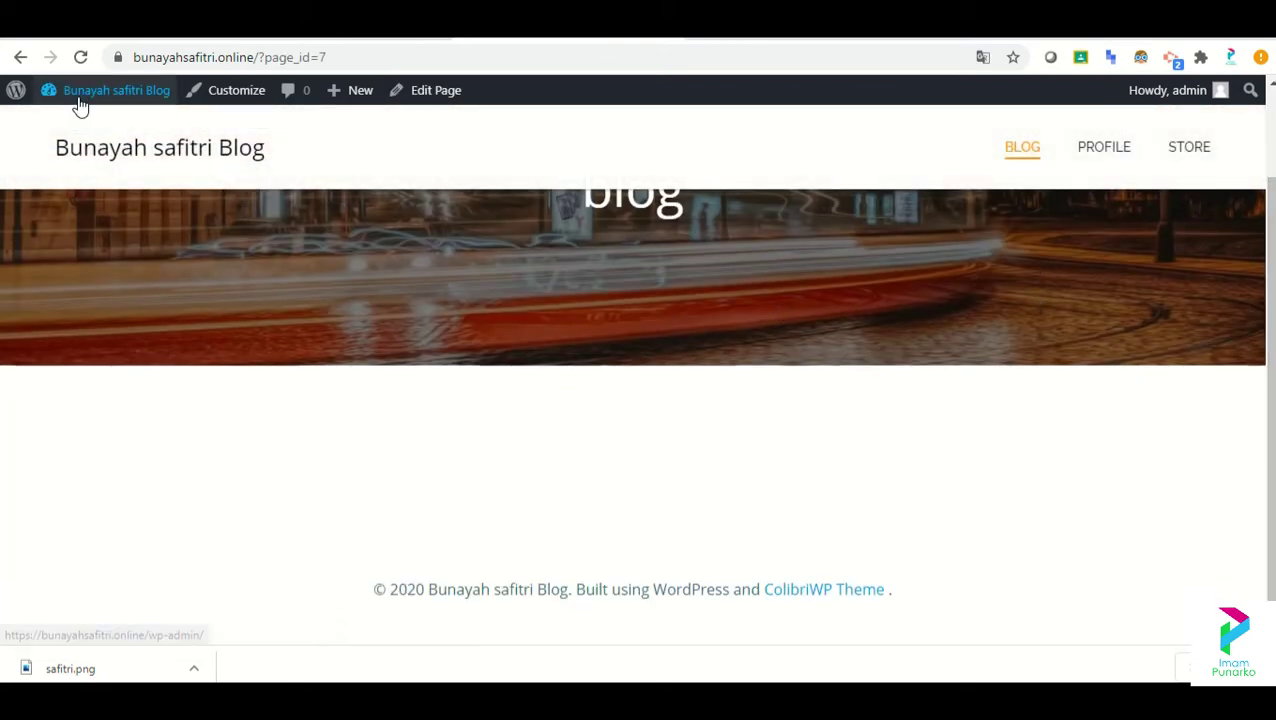
left_click(258, 158)
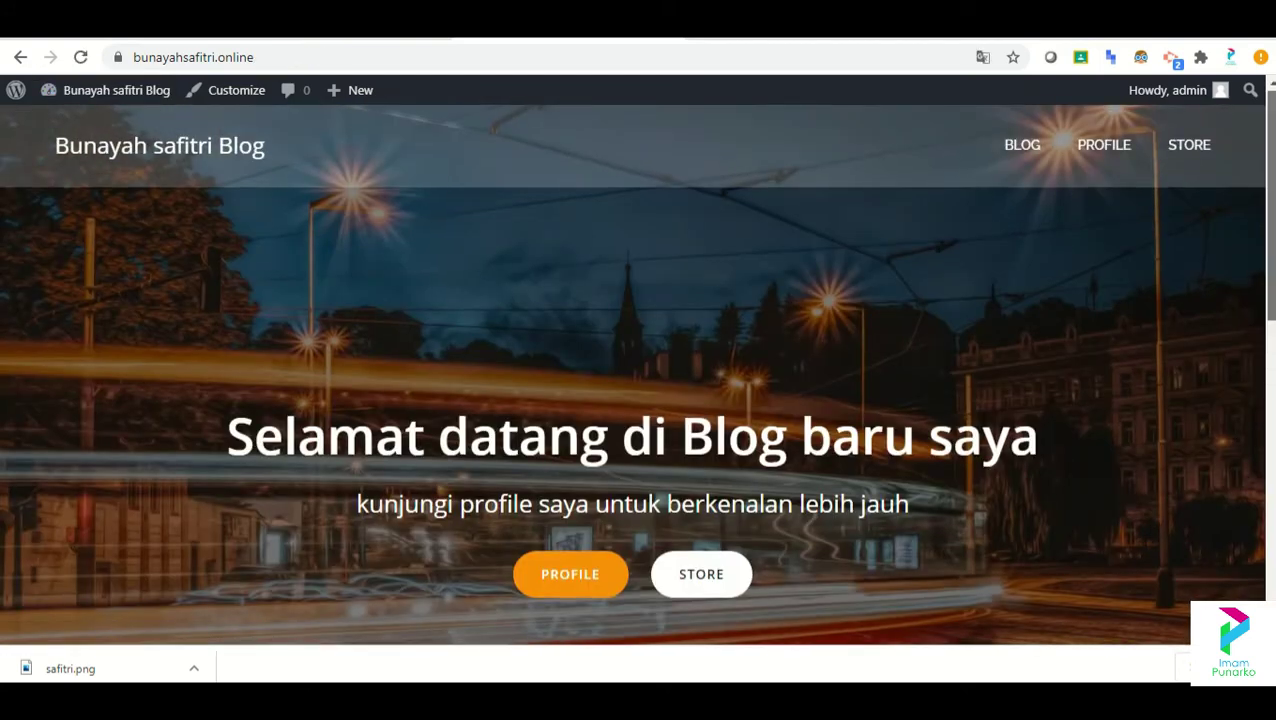
scroll(365, 328, "down", 5)
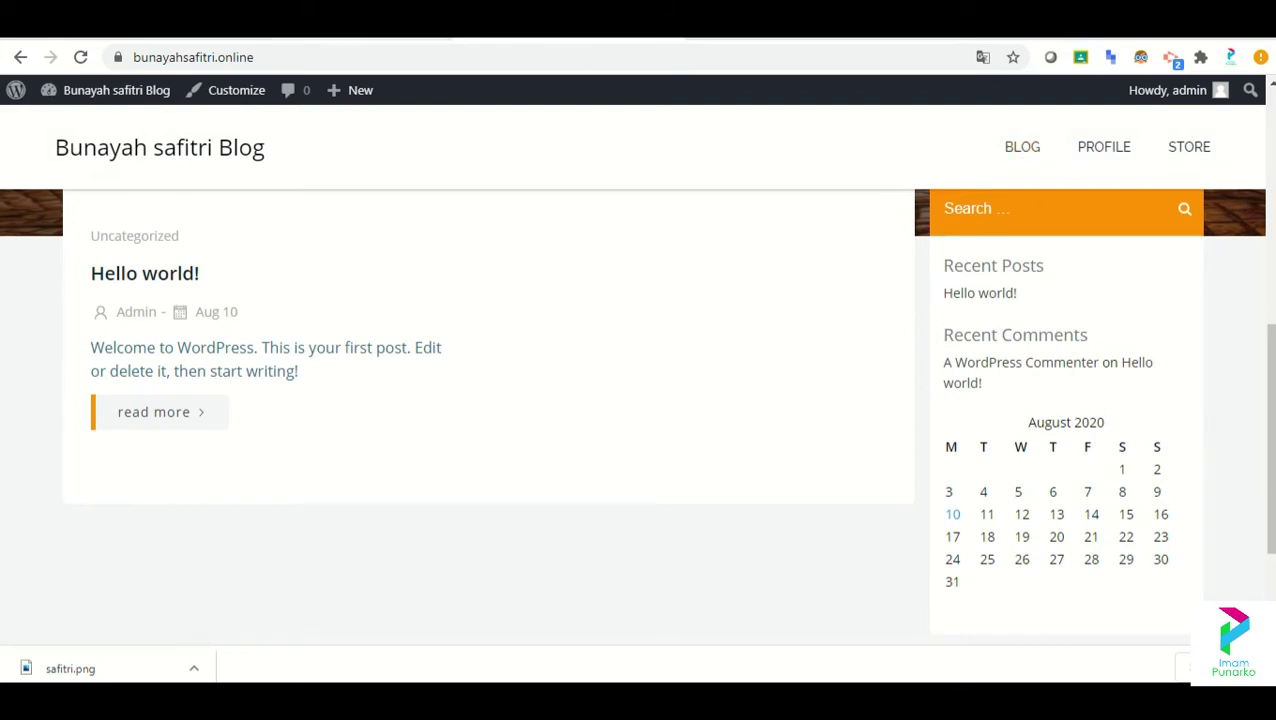
Step: Reopen the live site's blog page from the home page and examine whether it lists any posts
key("ctrl+Tab")
left_click(570, 38)
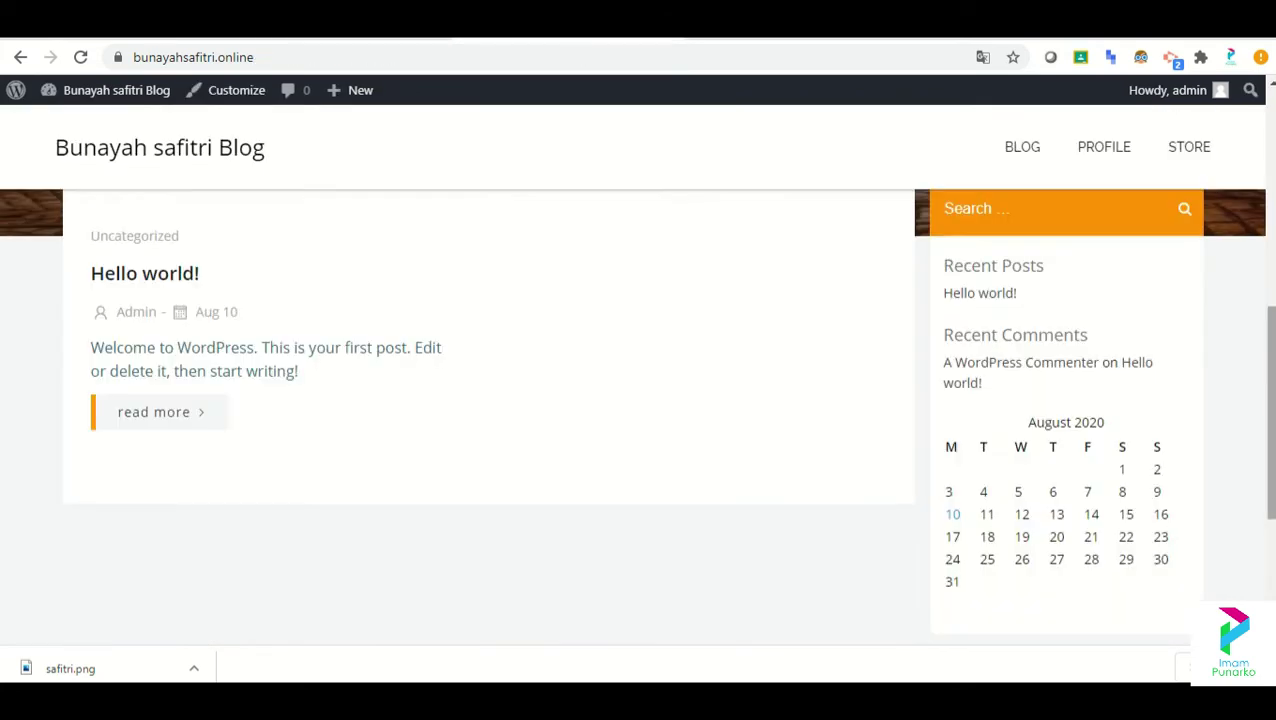
scroll(636, 415, "up", 3)
scroll(1094, 176, "up", 2)
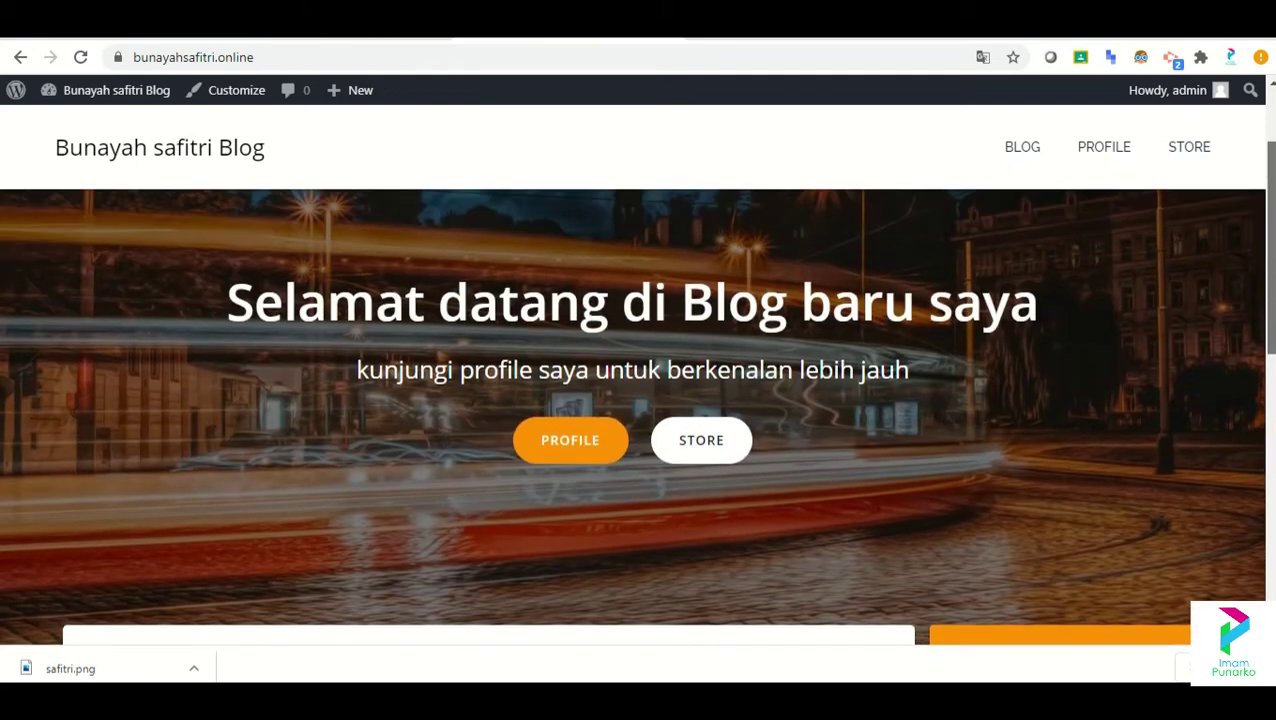
left_click(1028, 158)
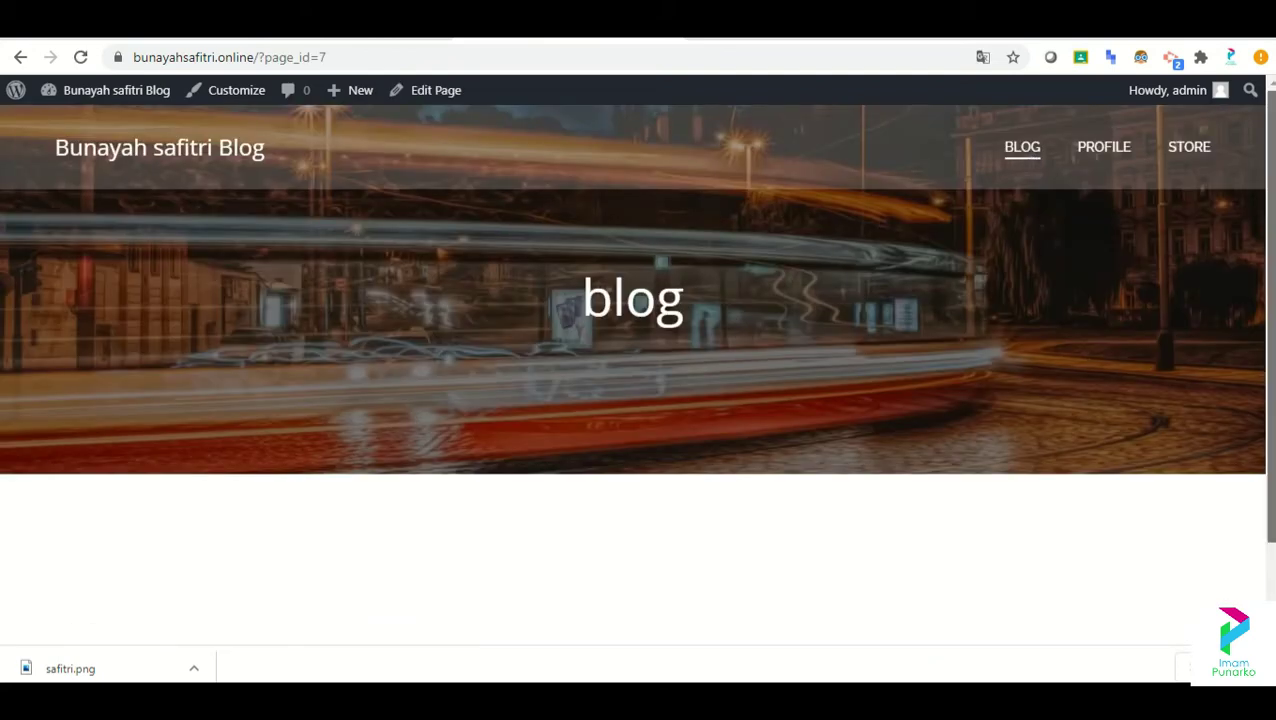
scroll(930, 303, "down", 2)
scroll(930, 303, "up", 1)
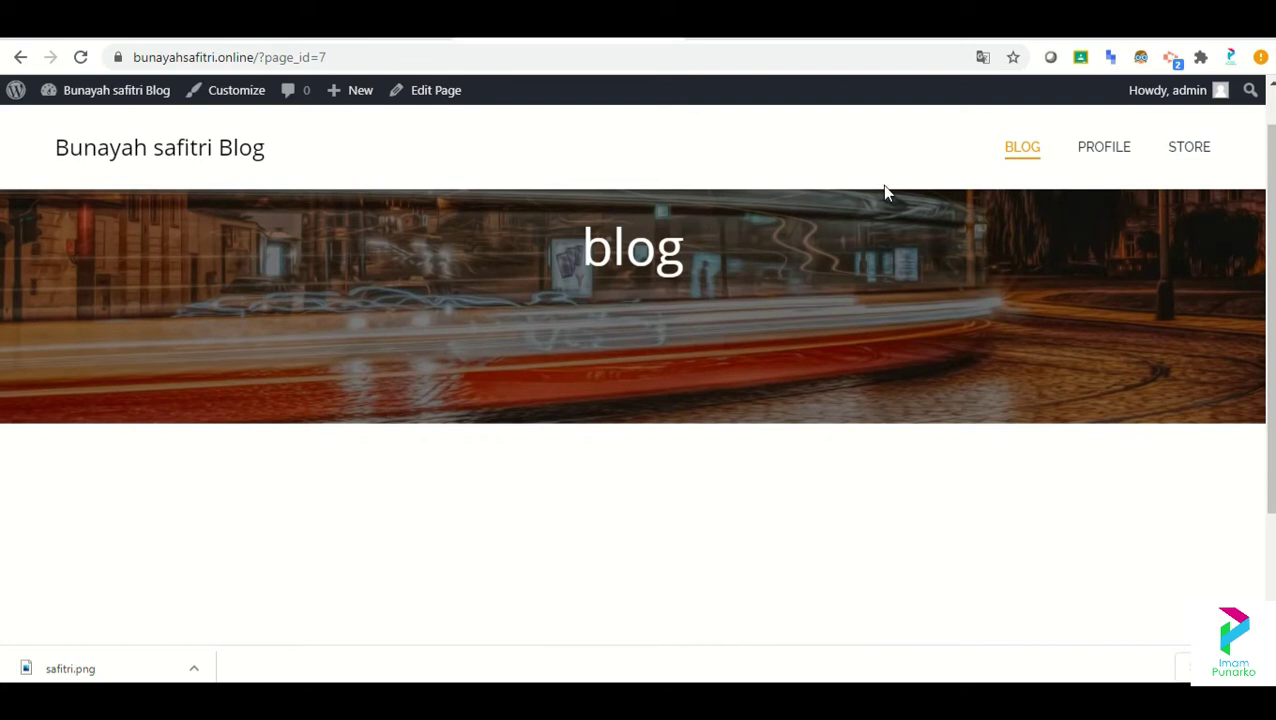
Step: In the Reading settings, set the homepage to display a static page and choose blog as the posts page, leaving Homepage unselected
left_click(450, 90)
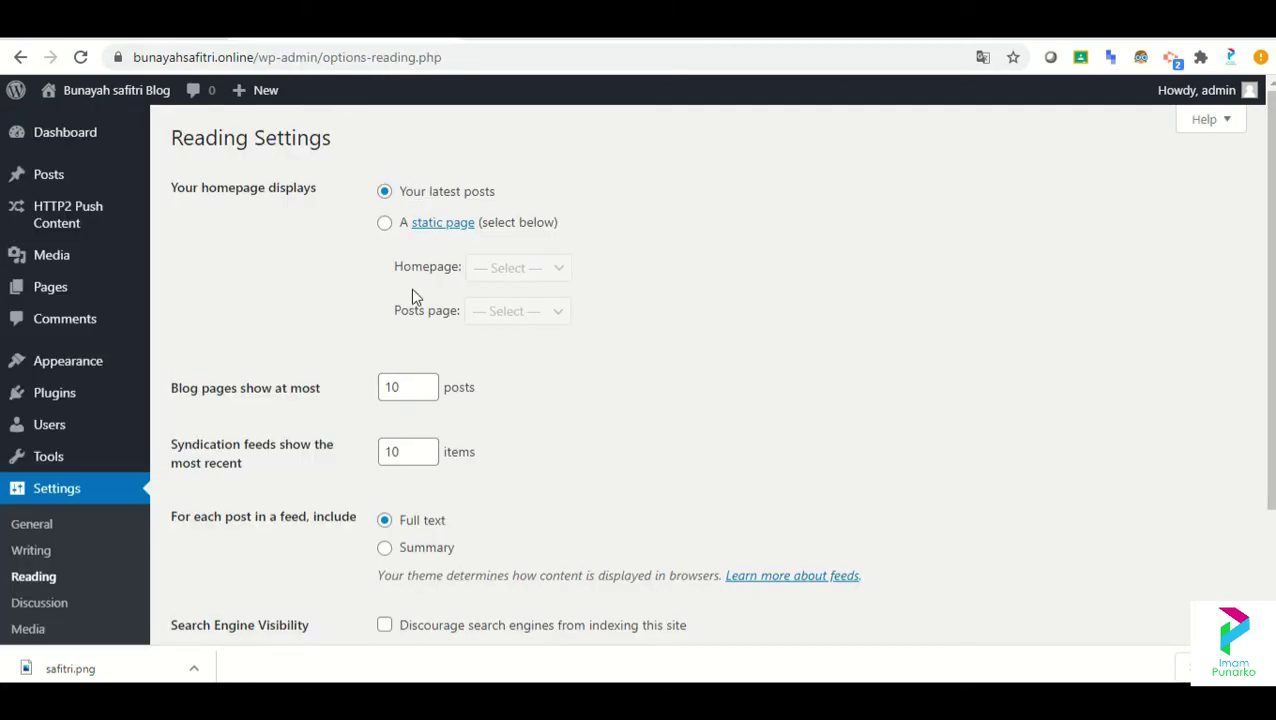
left_click(385, 227)
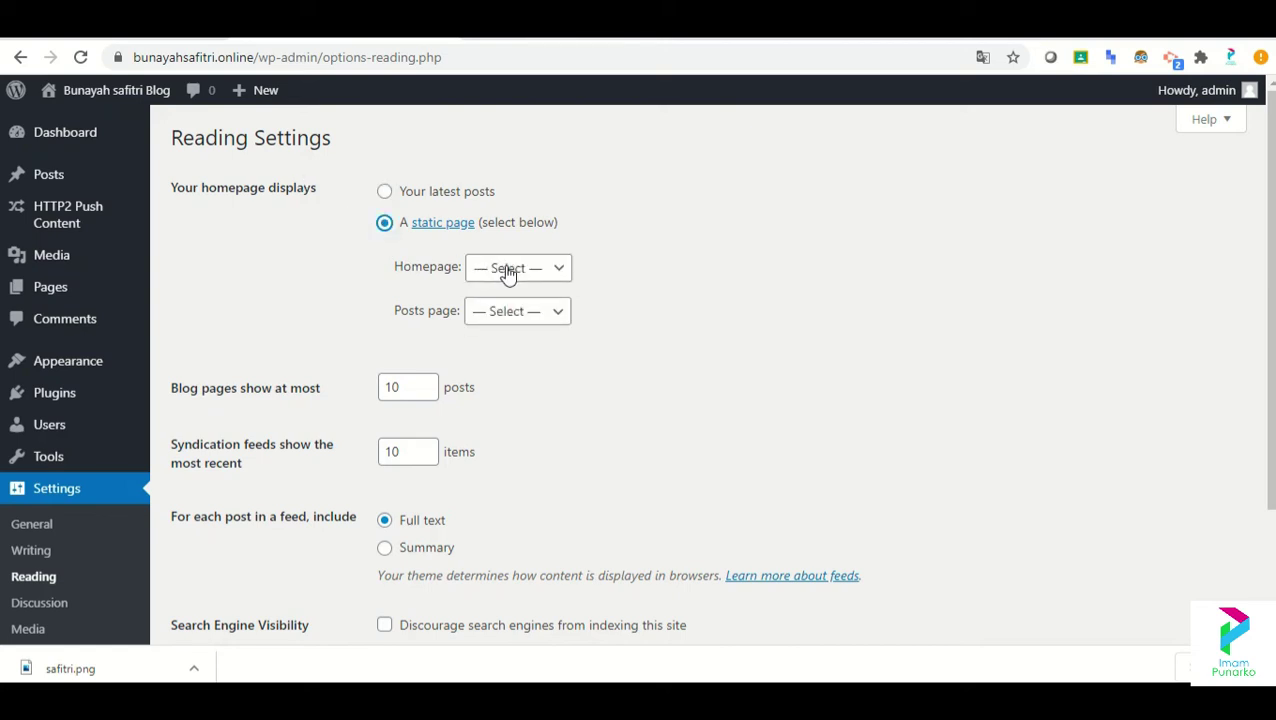
left_click(540, 311)
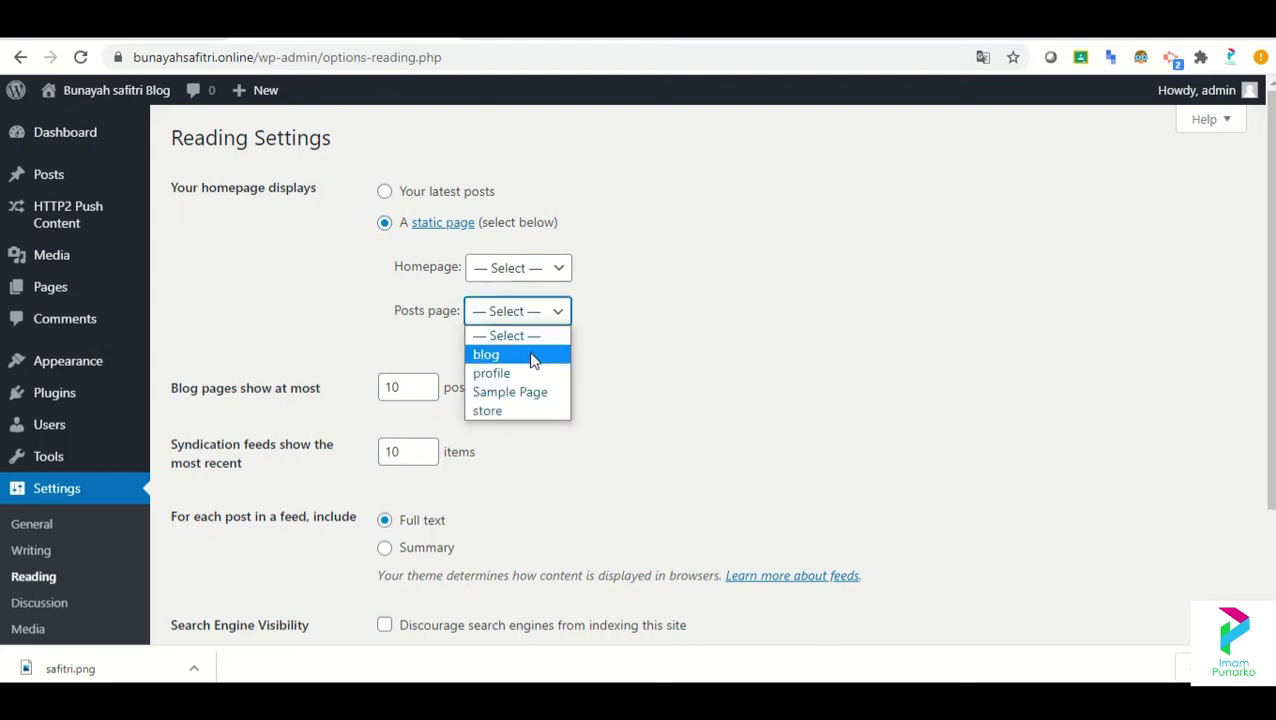
left_click(533, 357)
left_click(531, 280)
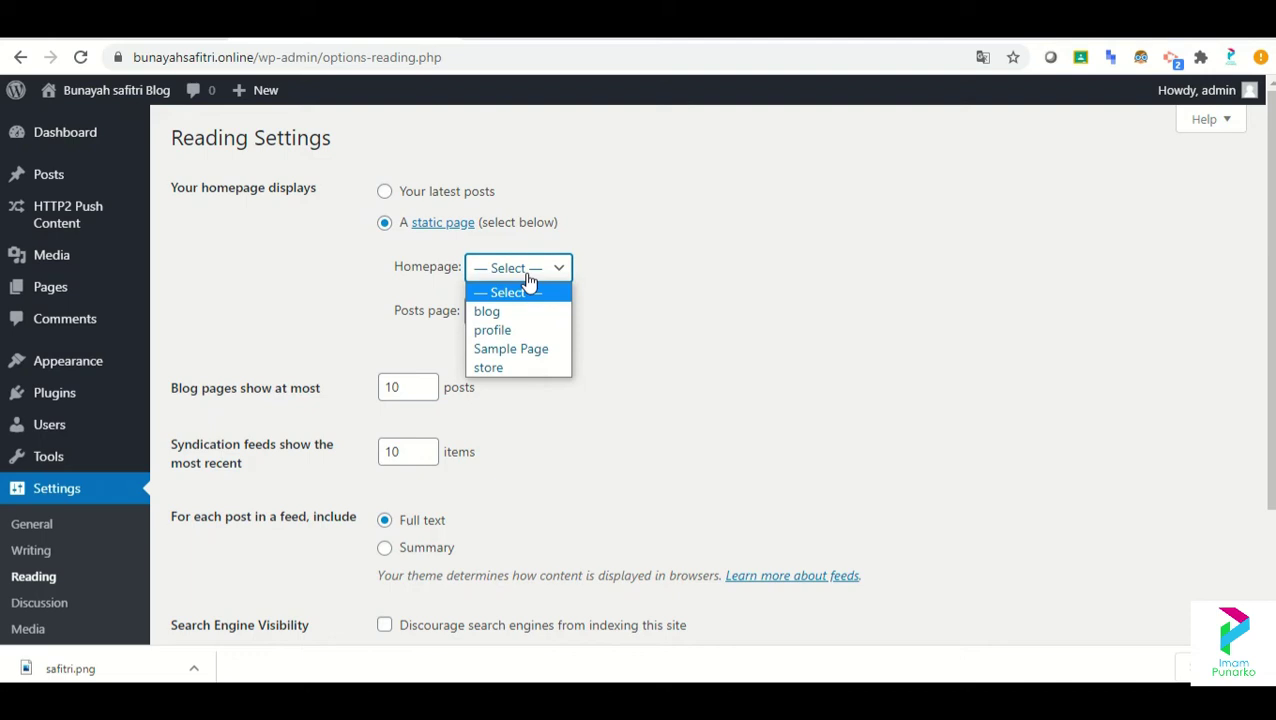
left_click(529, 281)
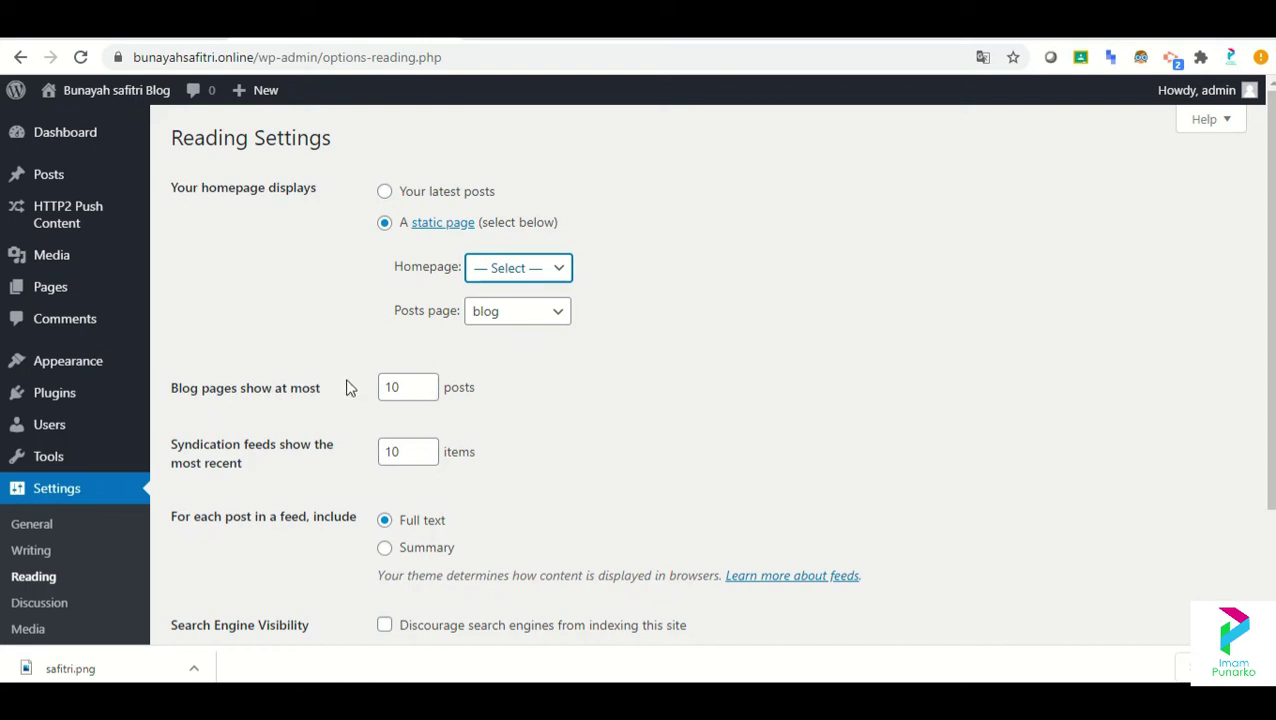
Step: Set blog pages to show at most 5 posts and syndication feeds 5 items, and save the Reading settings
double_click(405, 387)
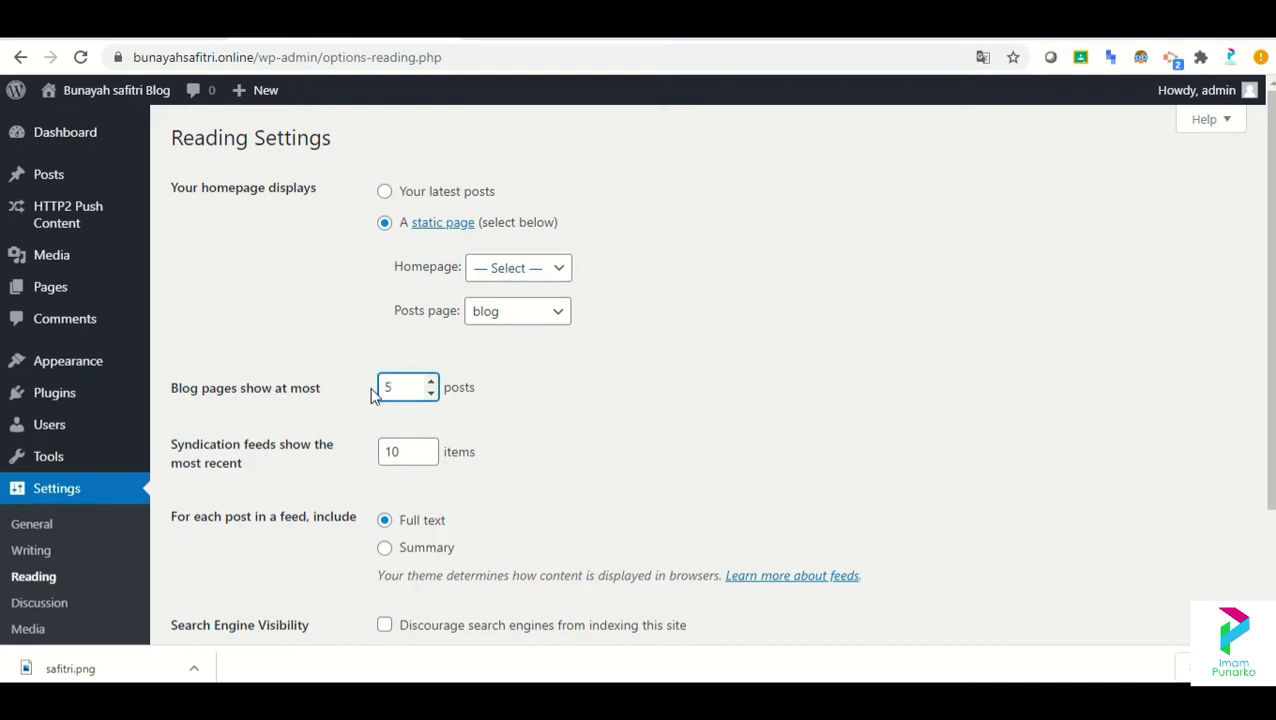
double_click(407, 450)
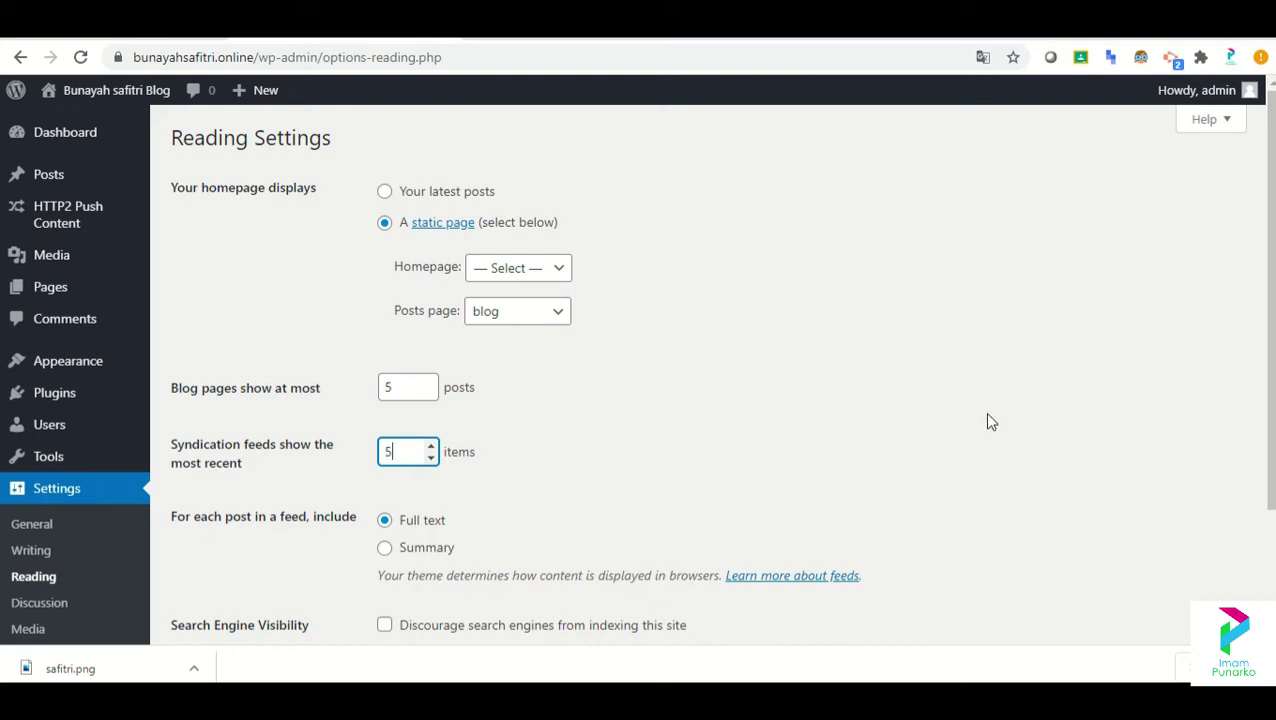
scroll(1266, 300, "down", 2)
scroll(640, 370, "up", 2)
scroll(400, 560, "down", 1)
left_click(250, 630)
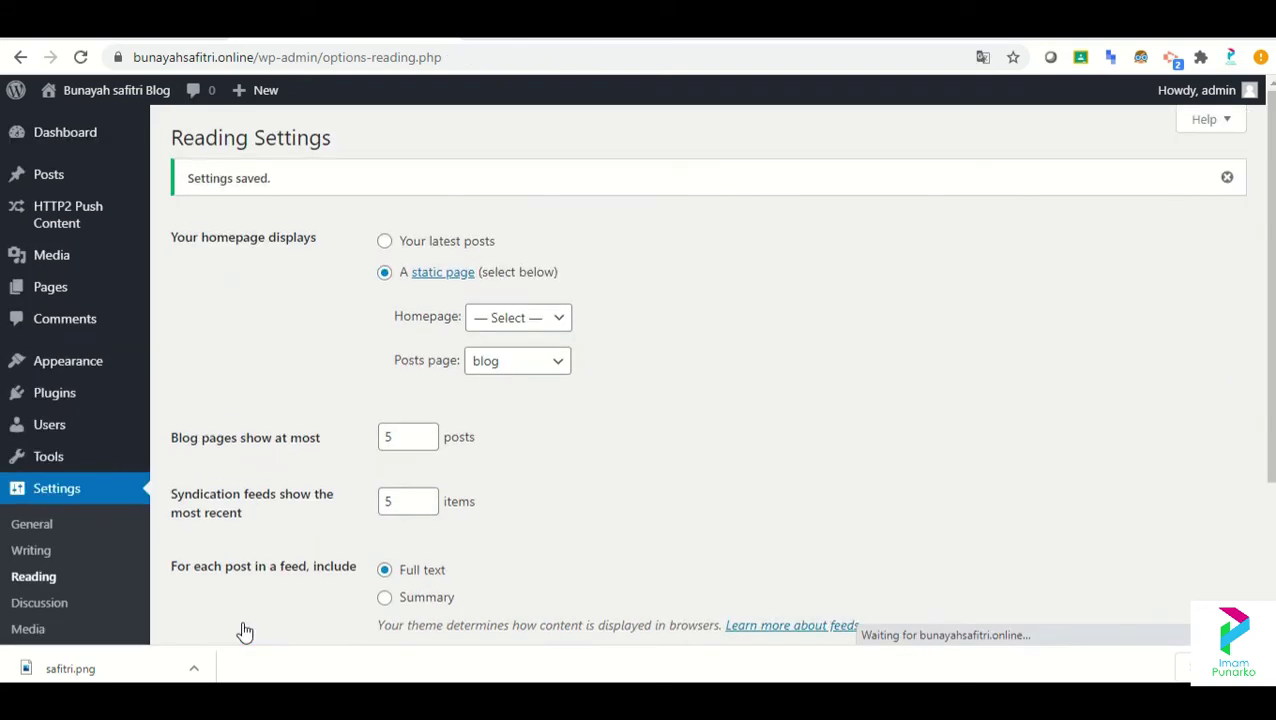
Step: Reload the blog page on the live site, and return to the home page to compare its content
left_click(600, 28)
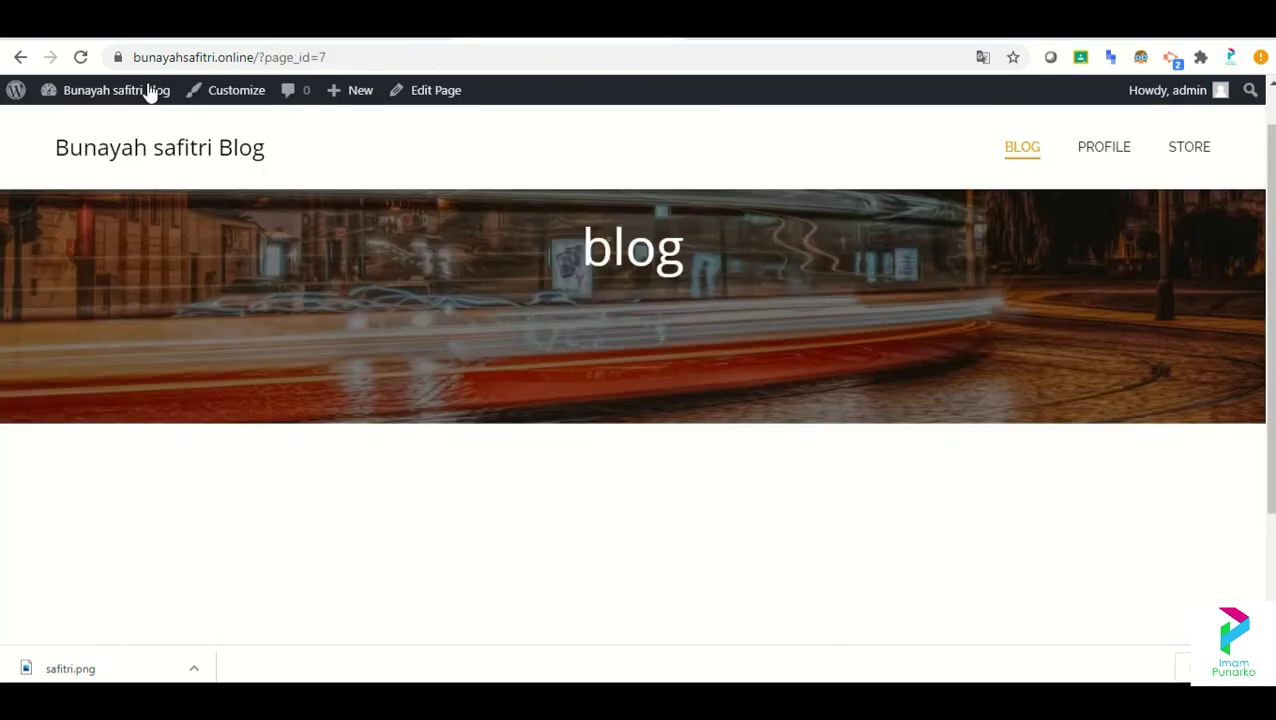
left_click(81, 57)
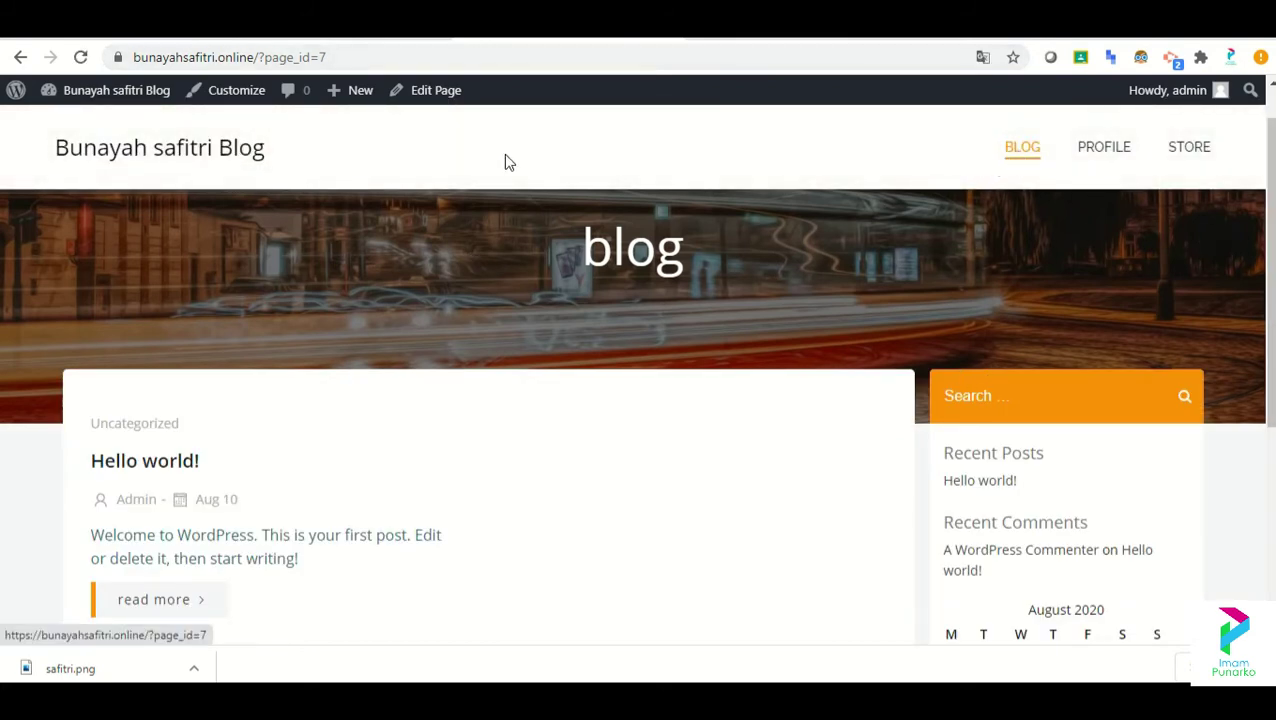
left_click(123, 151)
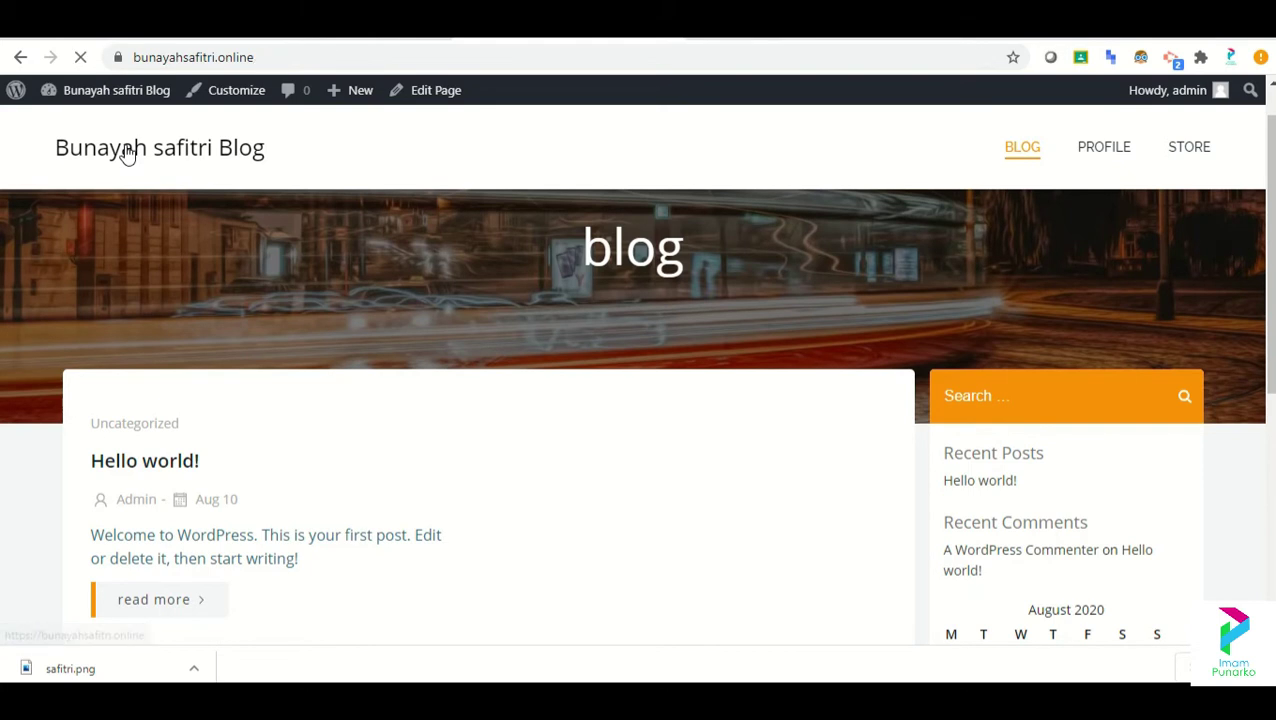
scroll(520, 113, "down", 3)
scroll(520, 113, "up", 3)
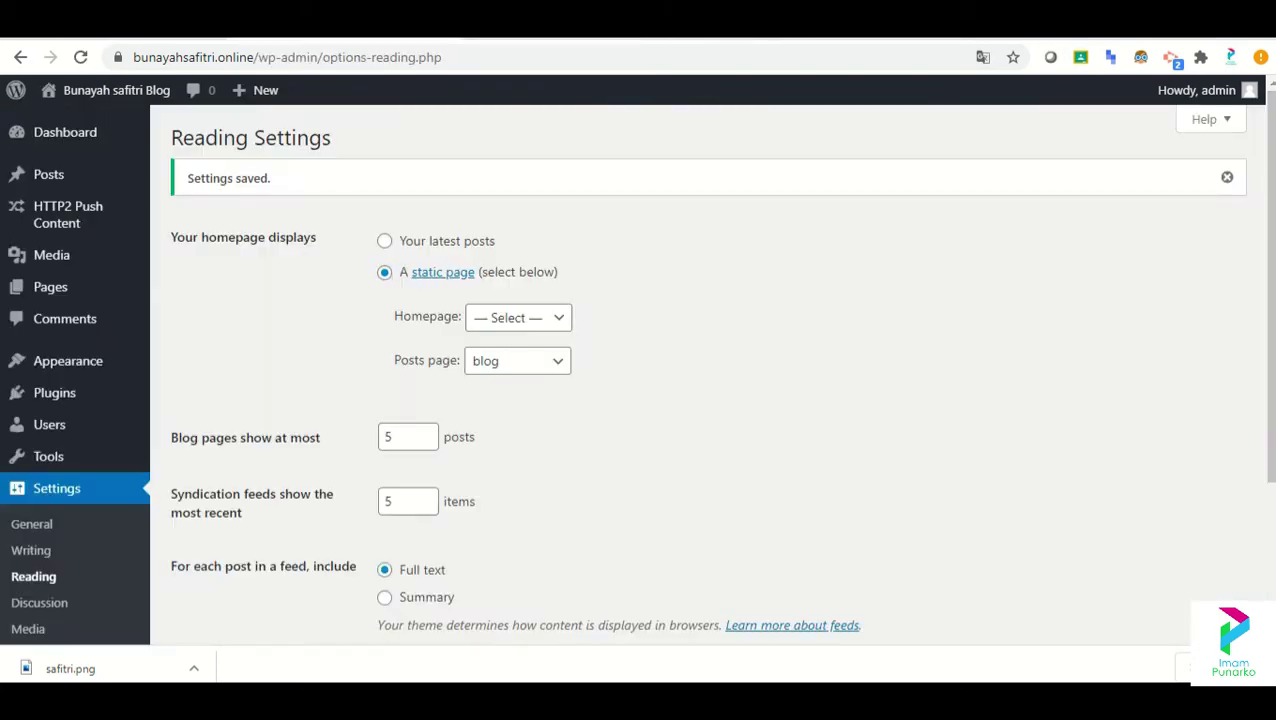
Step: Set the Homepage in the Reading settings to Sample Page and save the changes
left_click(523, 324)
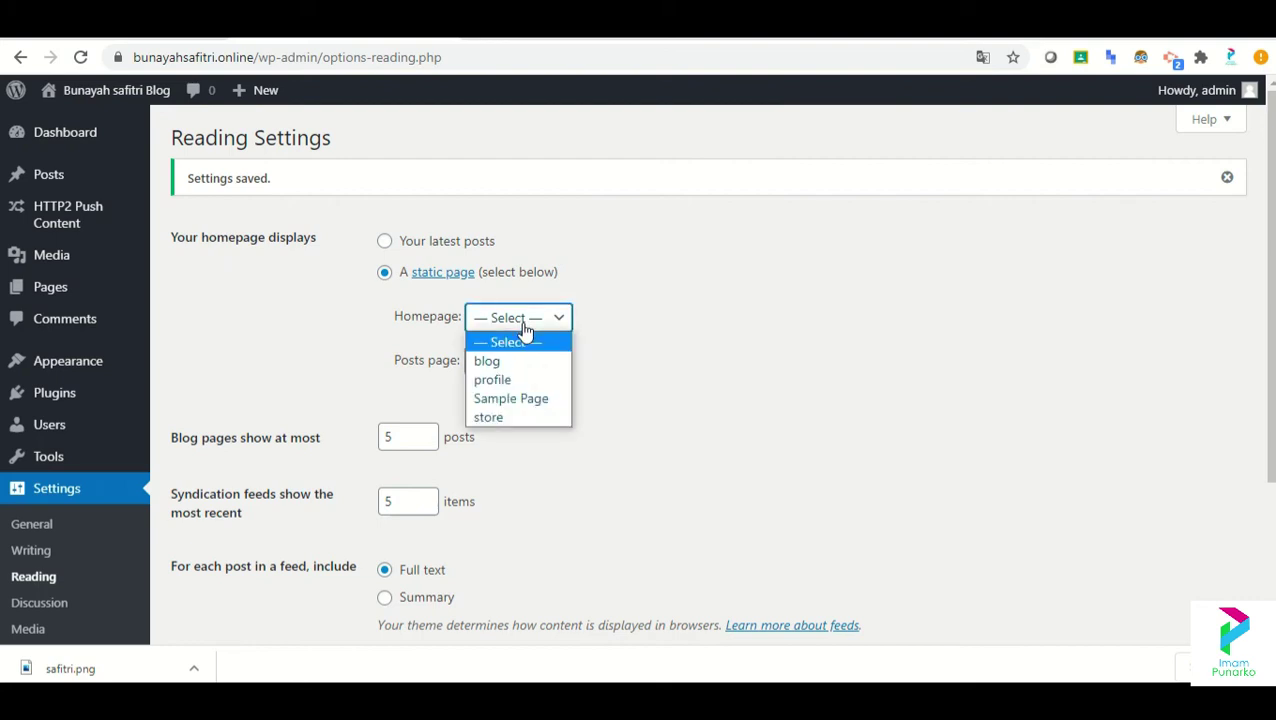
left_click(528, 399)
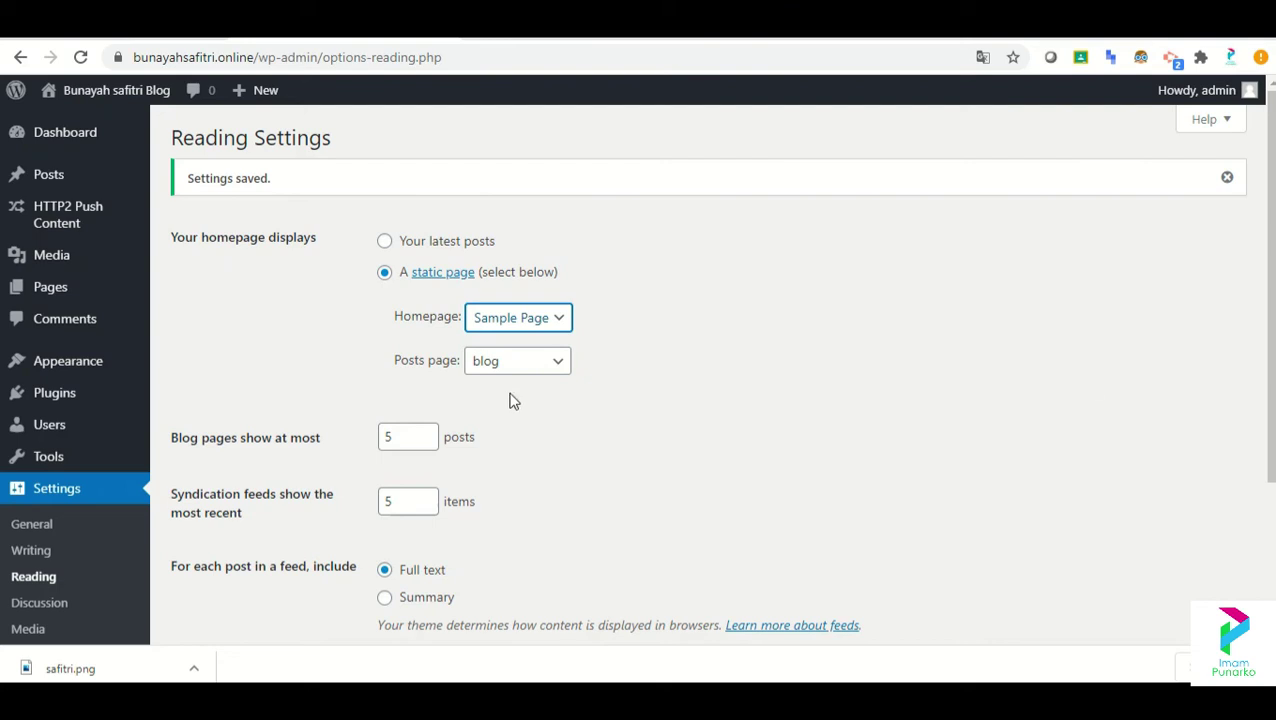
scroll(513, 399, "down", 1)
scroll(313, 552, "down", 1)
left_click(243, 597)
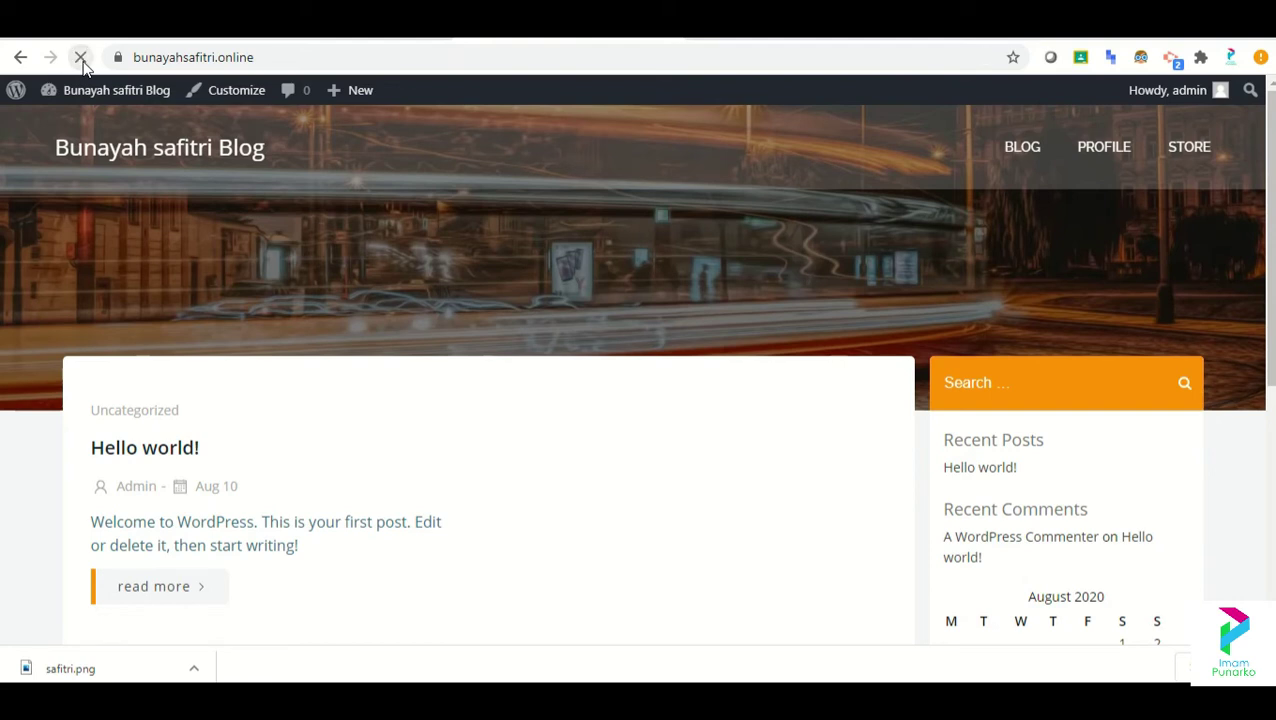
Step: Examine the full content of the live home page, from the header banner to the footer
scroll(1146, 290, "down", 1)
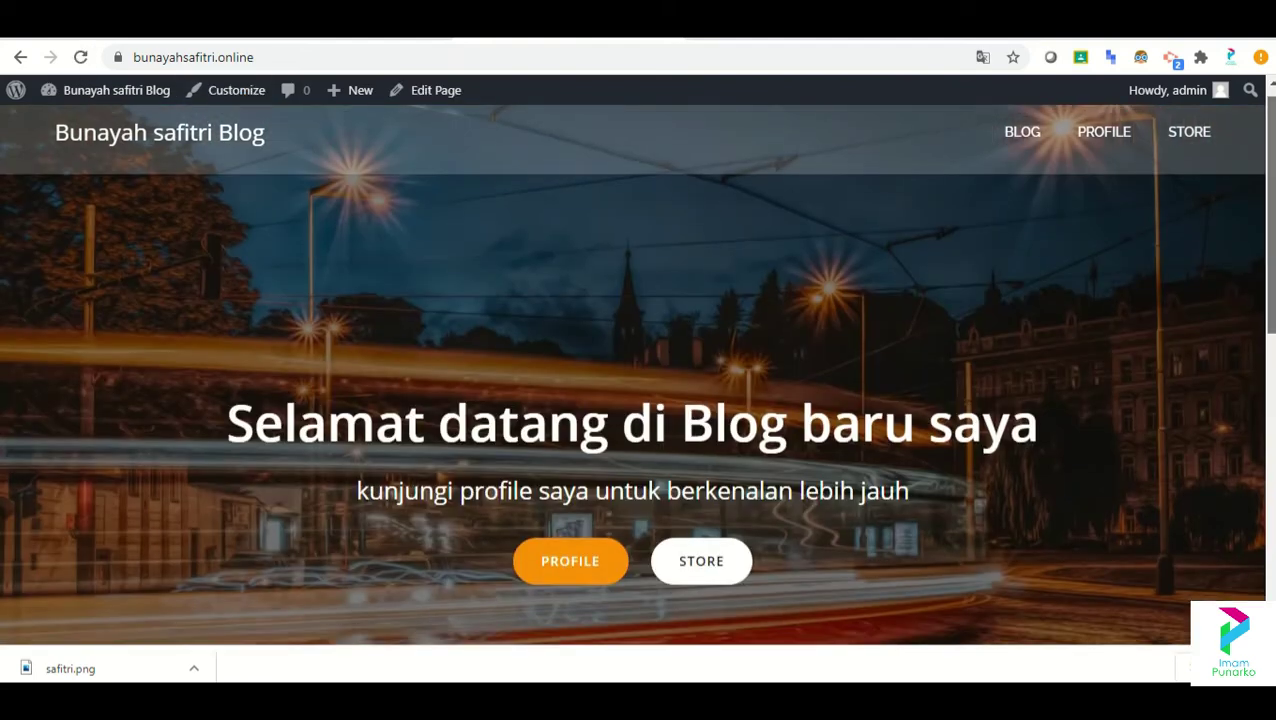
scroll(638, 380, "down", 6)
scroll(638, 380, "up", 3)
scroll(638, 415, "down", 5)
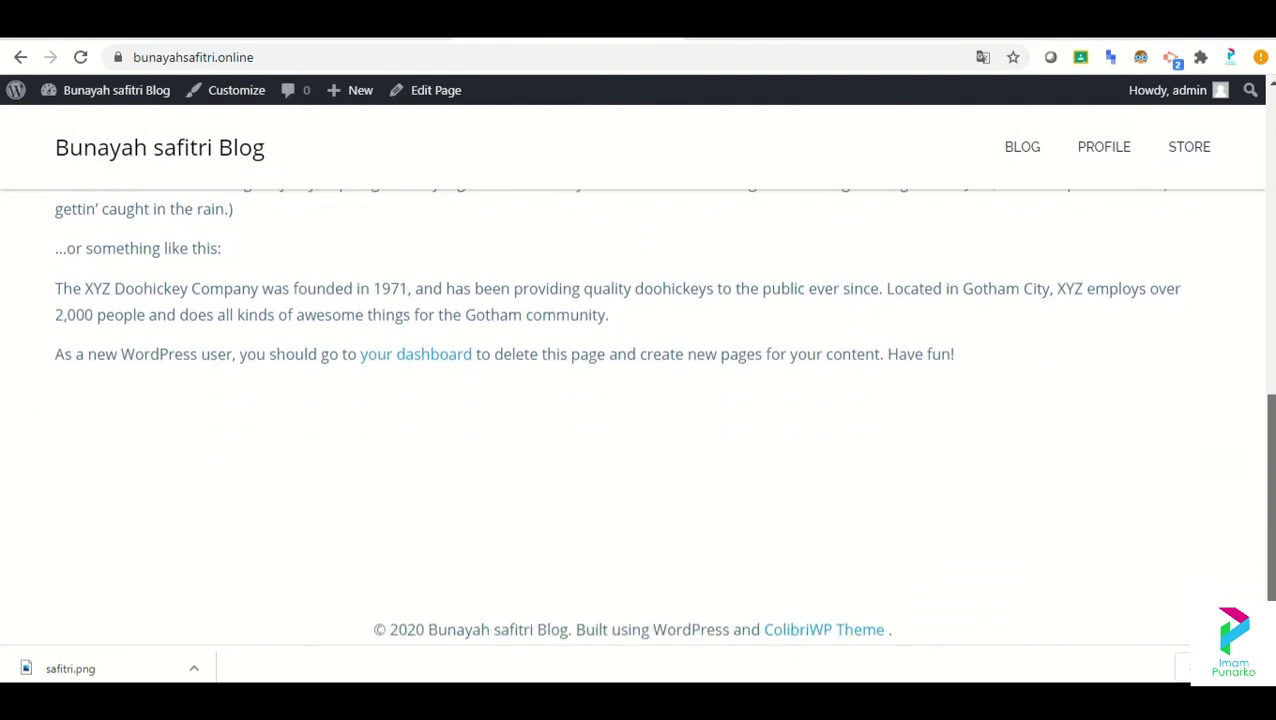
scroll(638, 400, "up", 3)
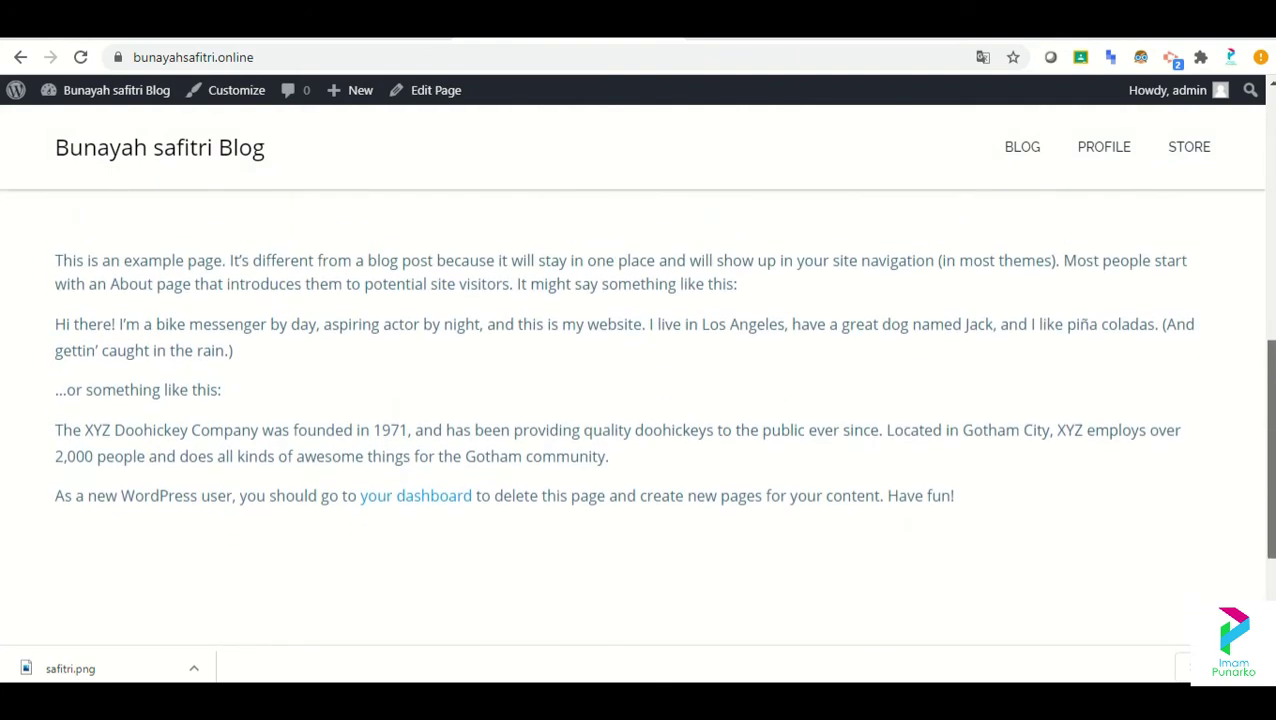
scroll(638, 400, "up", 2)
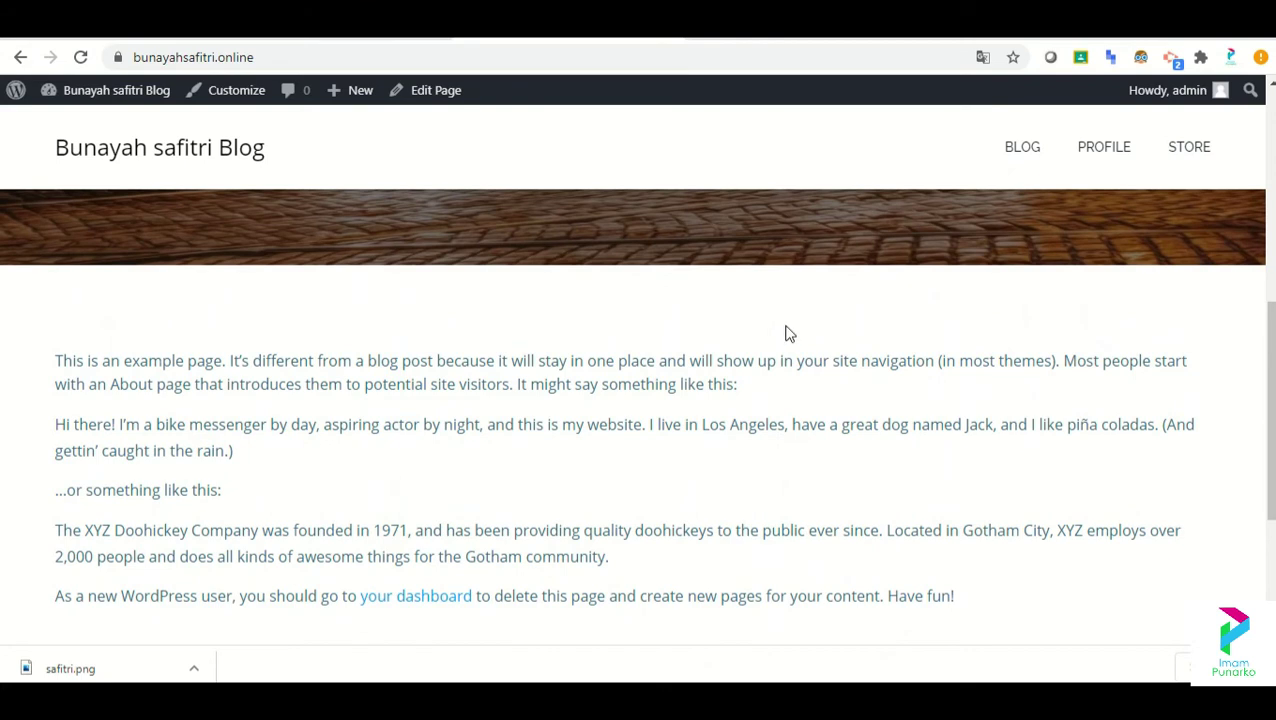
scroll(786, 332, "down", 3)
scroll(638, 400, "up", 10)
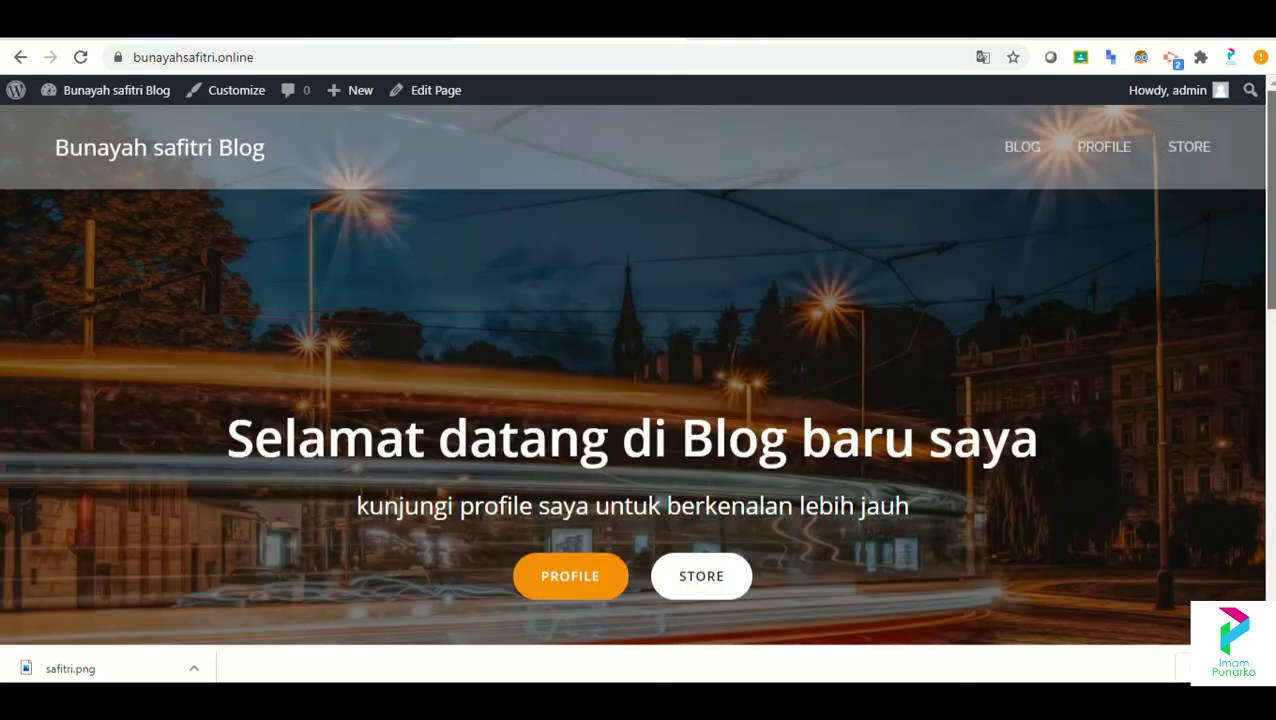
Step: Open the live site's blog page and check its post list and sidebar
left_click(1026, 155)
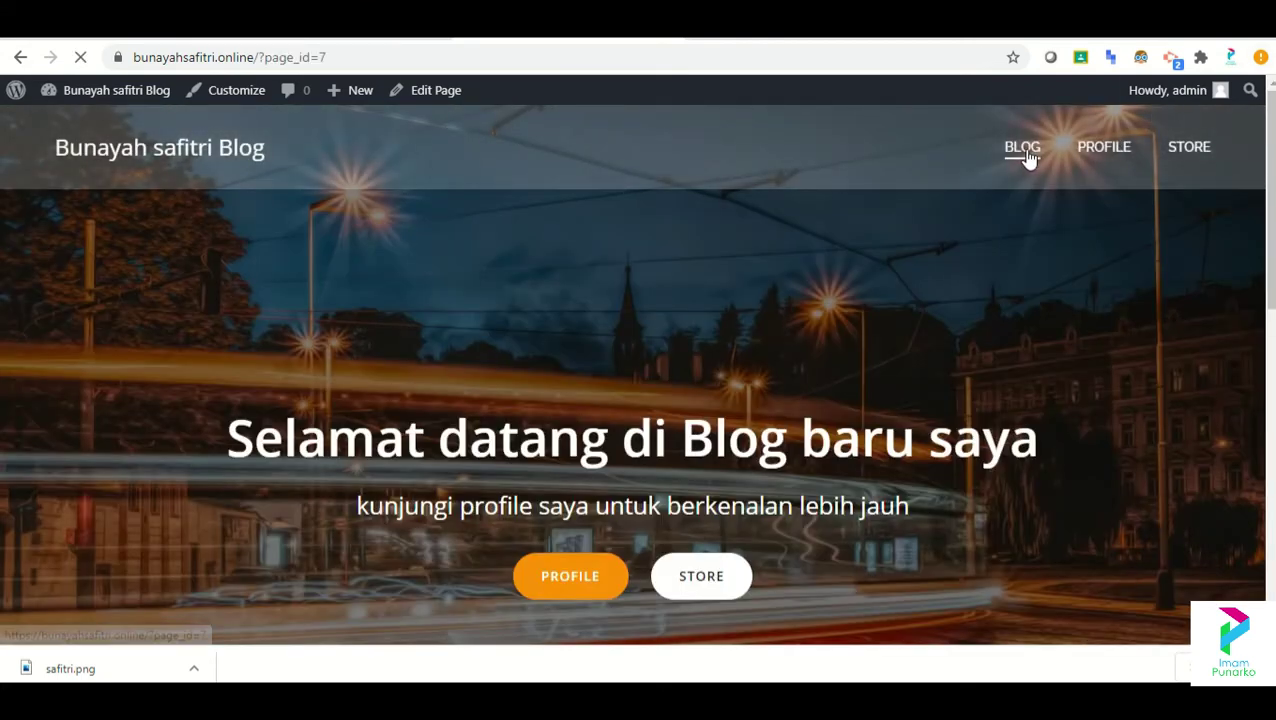
scroll(638, 370, "down", 2)
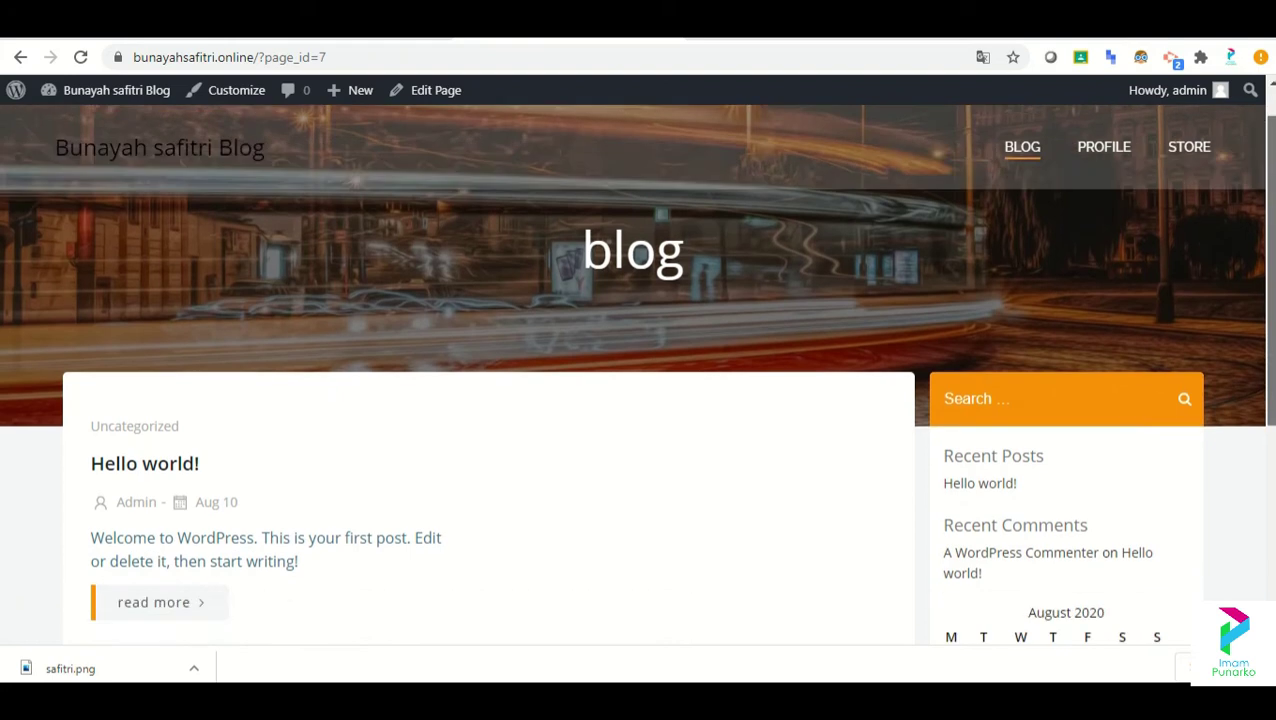
scroll(638, 400, "down", 1)
scroll(638, 400, "up", 2)
scroll(697, 104, "up", 1)
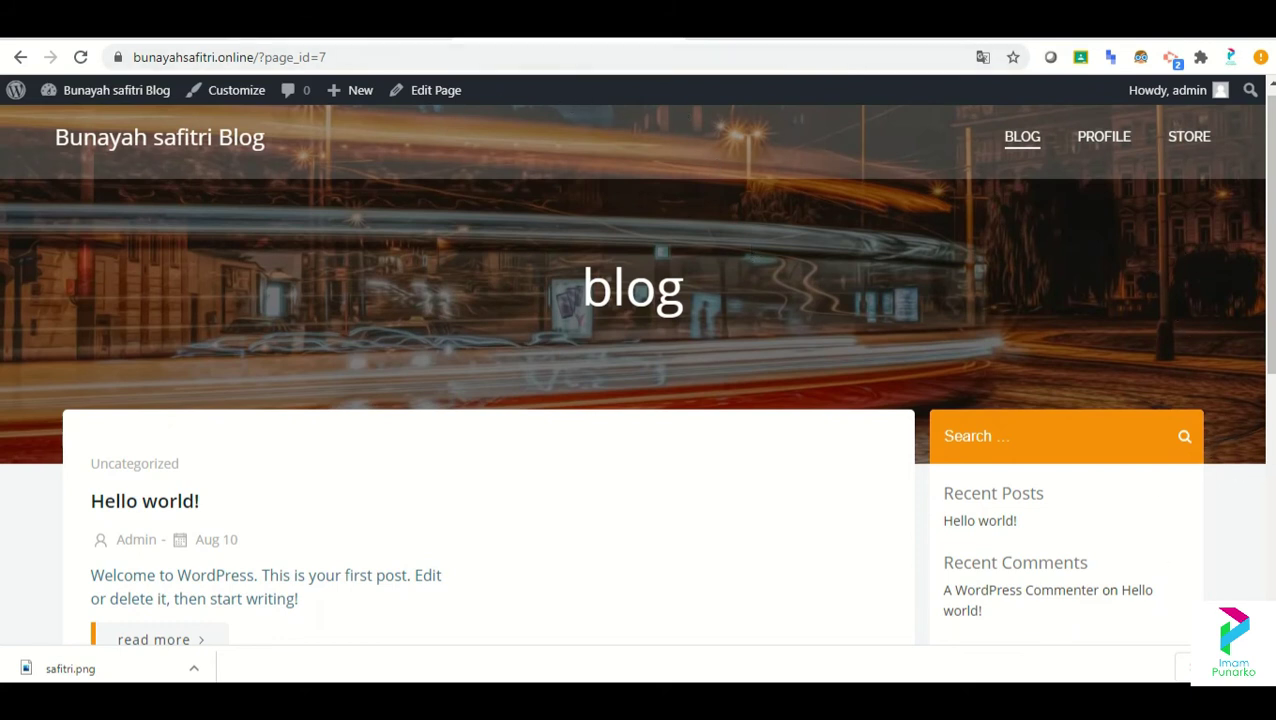
Step: Return to the Reading settings, and open the Discussion settings to review the comment and moderation options
key("alt+Left")
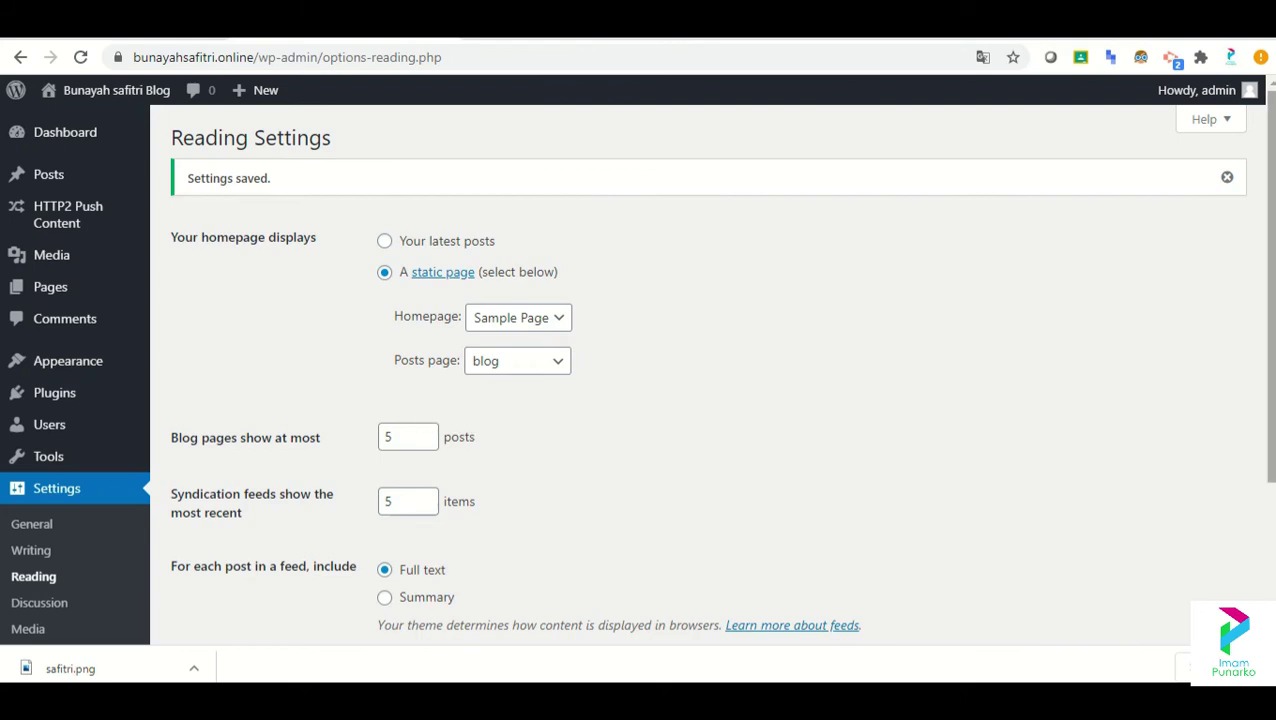
scroll(700, 430, "down", 2)
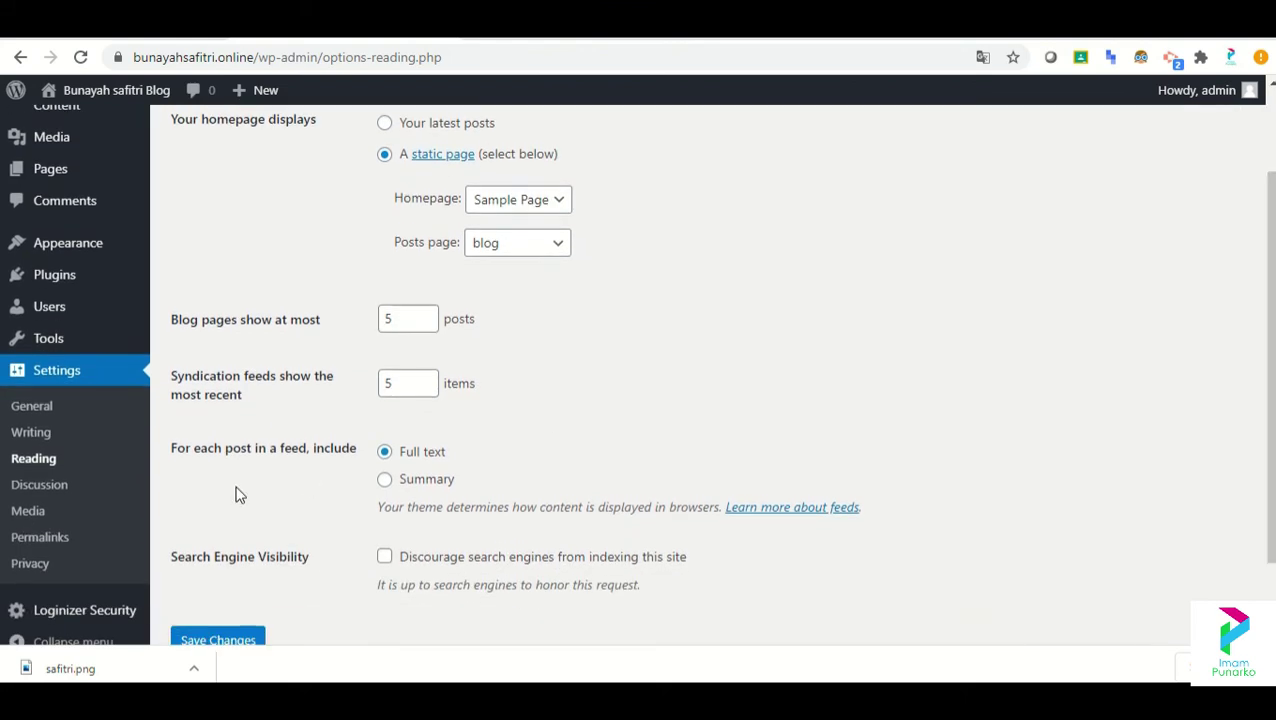
left_click(40, 485)
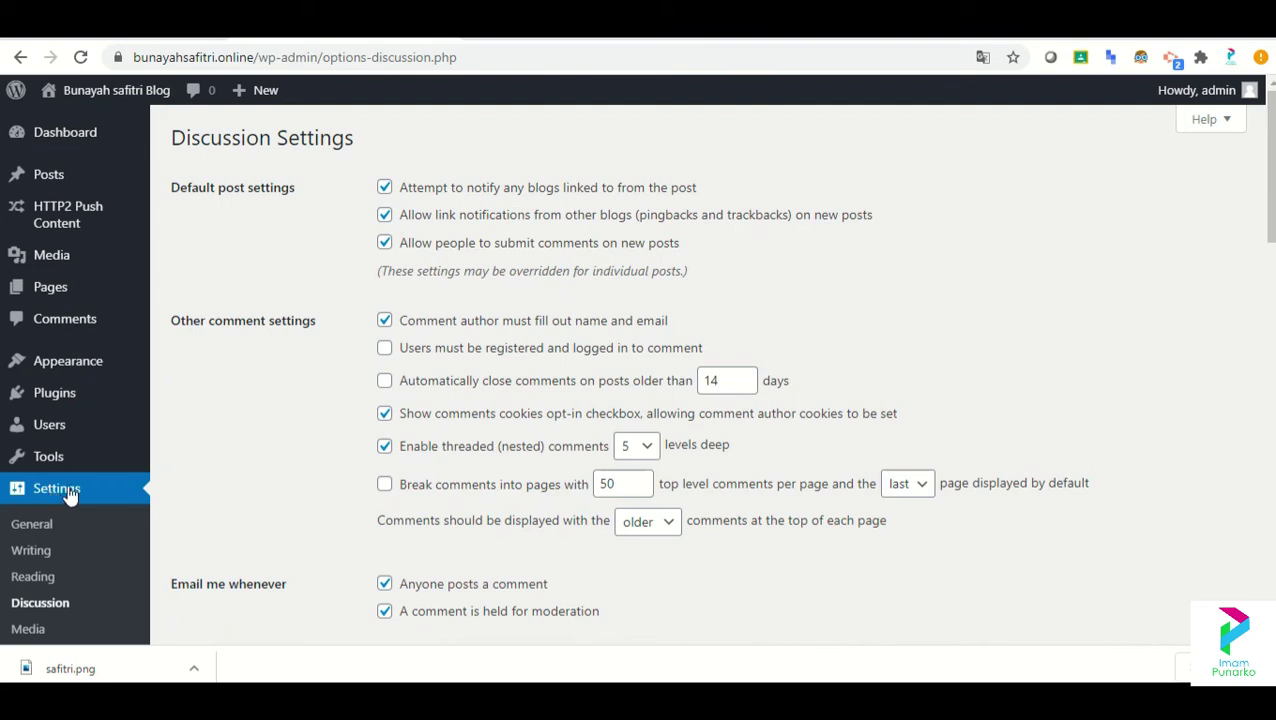
scroll(638, 366, "down", 4)
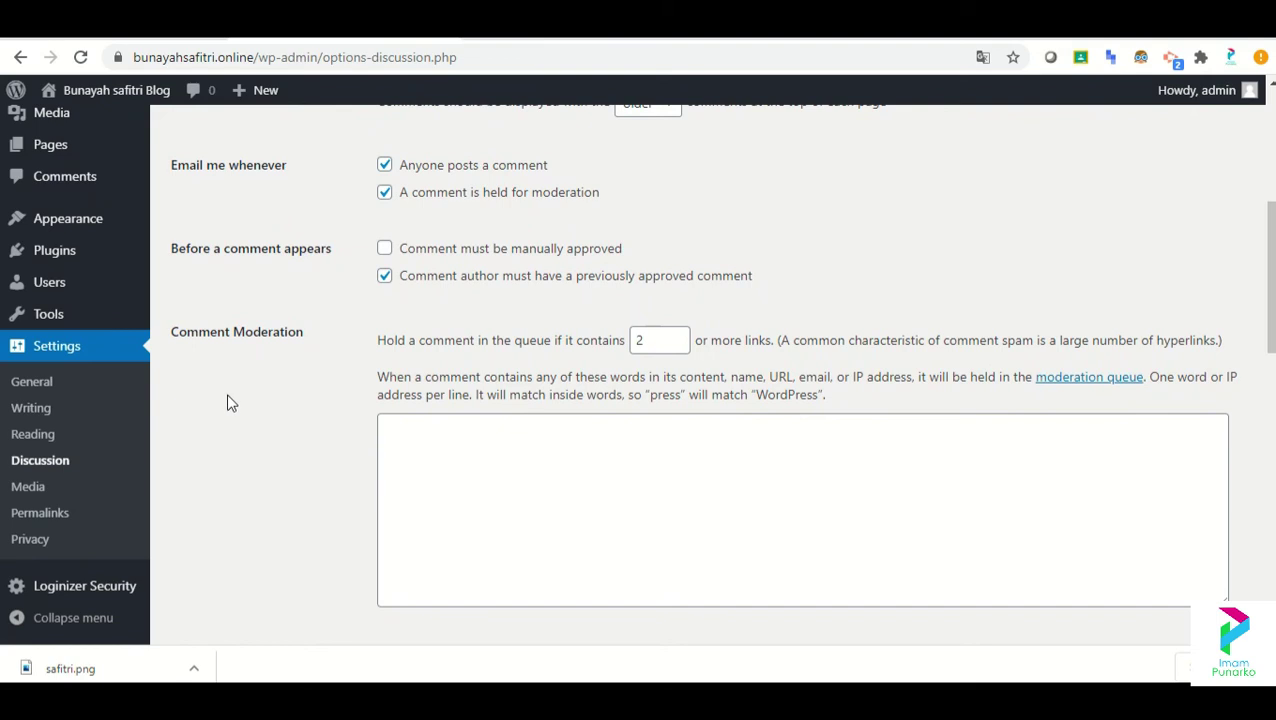
Step: Open the Media settings and review the image size and file upload options
left_click(84, 493)
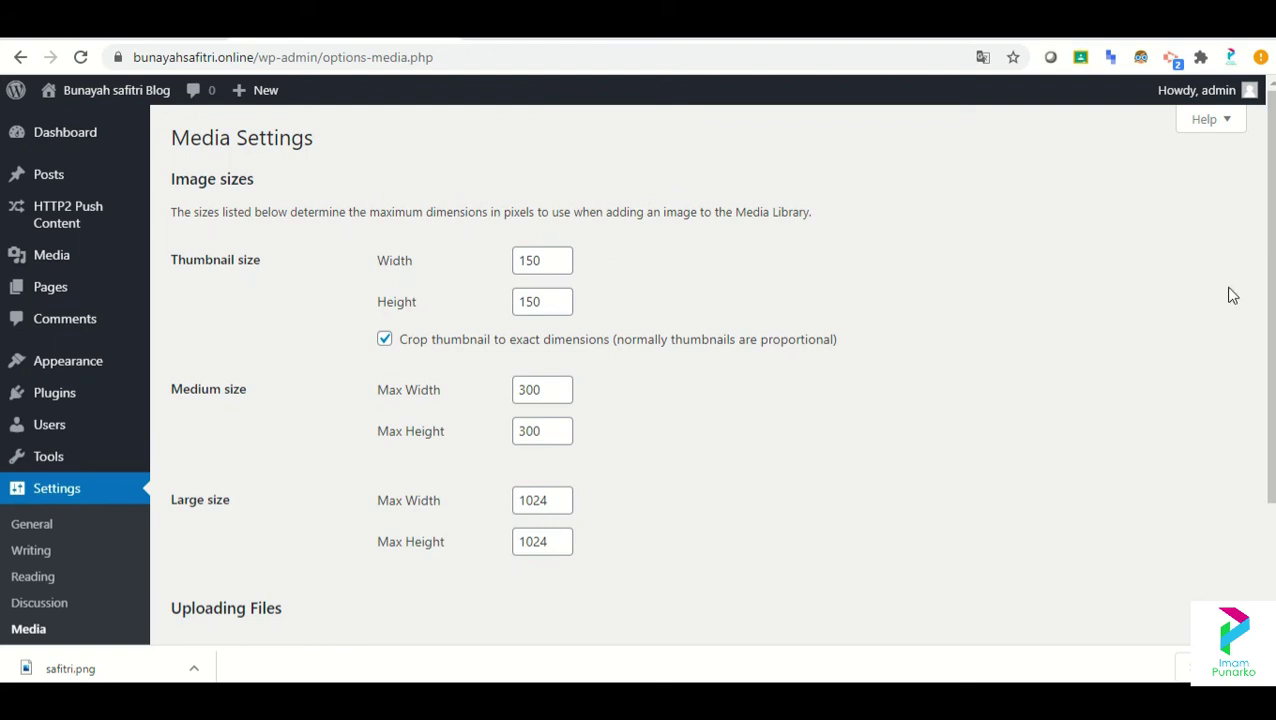
scroll(1270, 300, "down", 2)
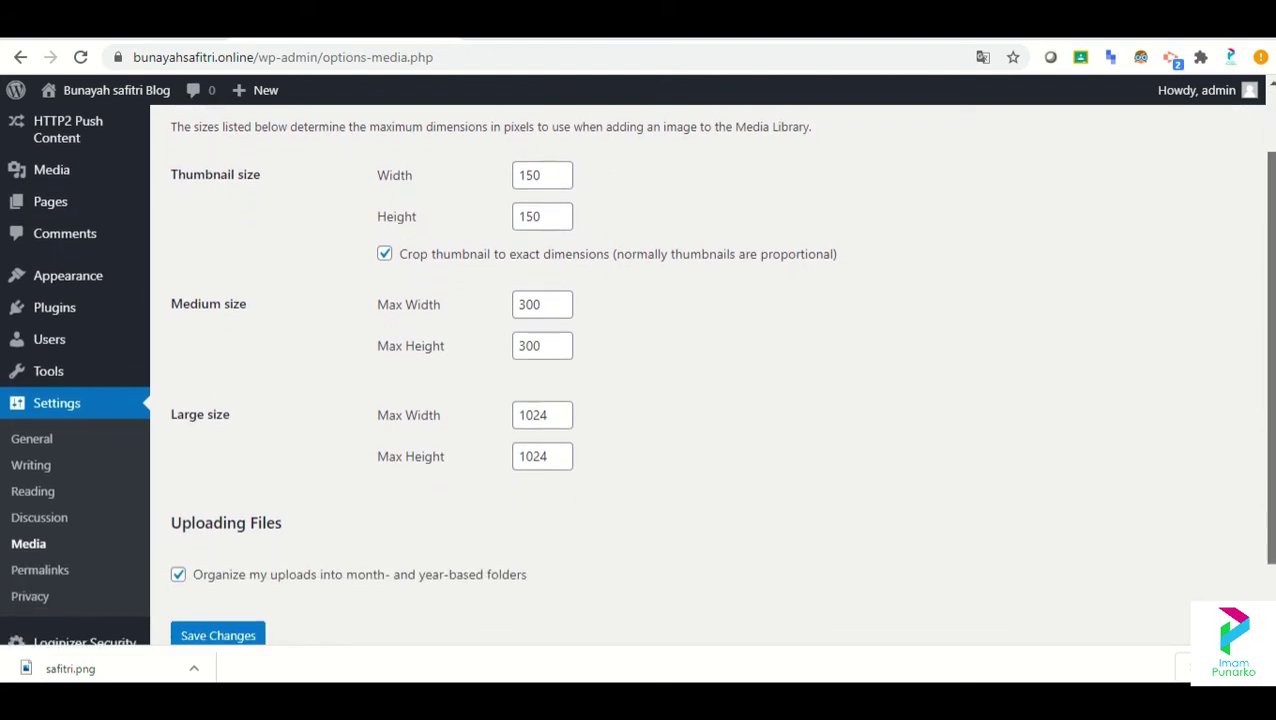
scroll(1270, 300, "up", 2)
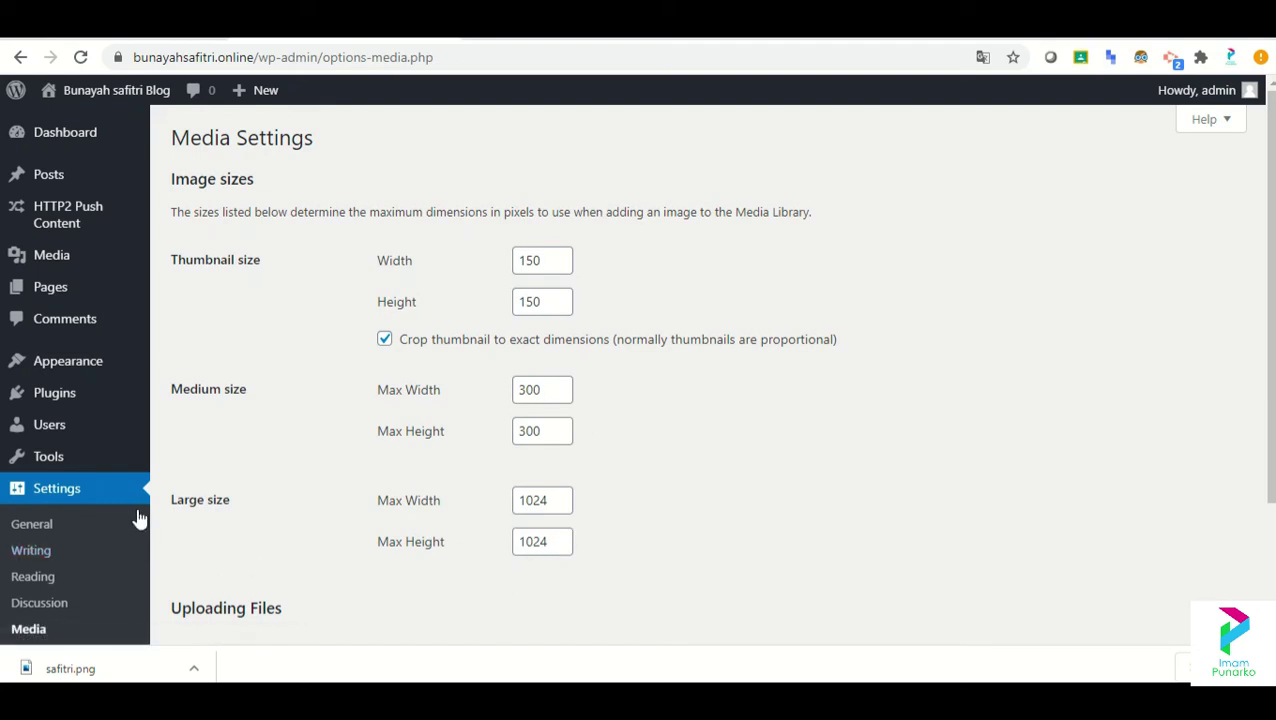
scroll(1231, 343, "down", 2)
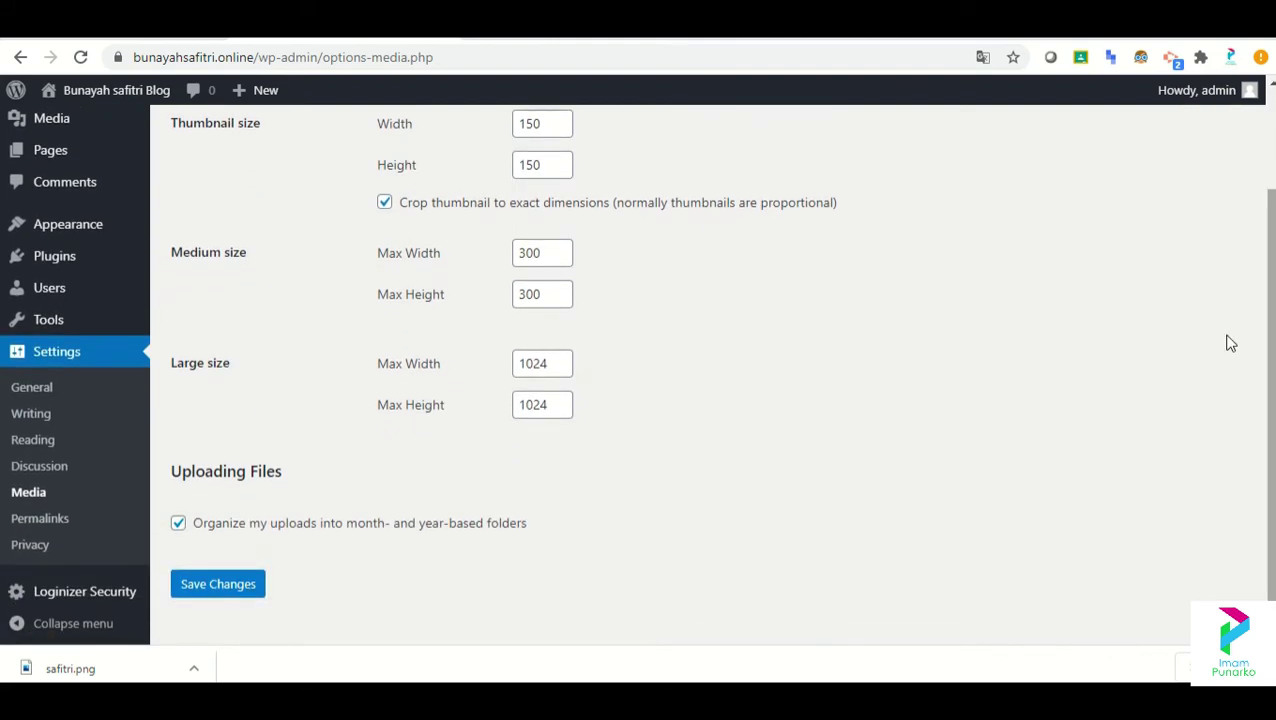
Step: Set the permalink structure to Post name in the Permalink settings and save the changes
left_click(40, 519)
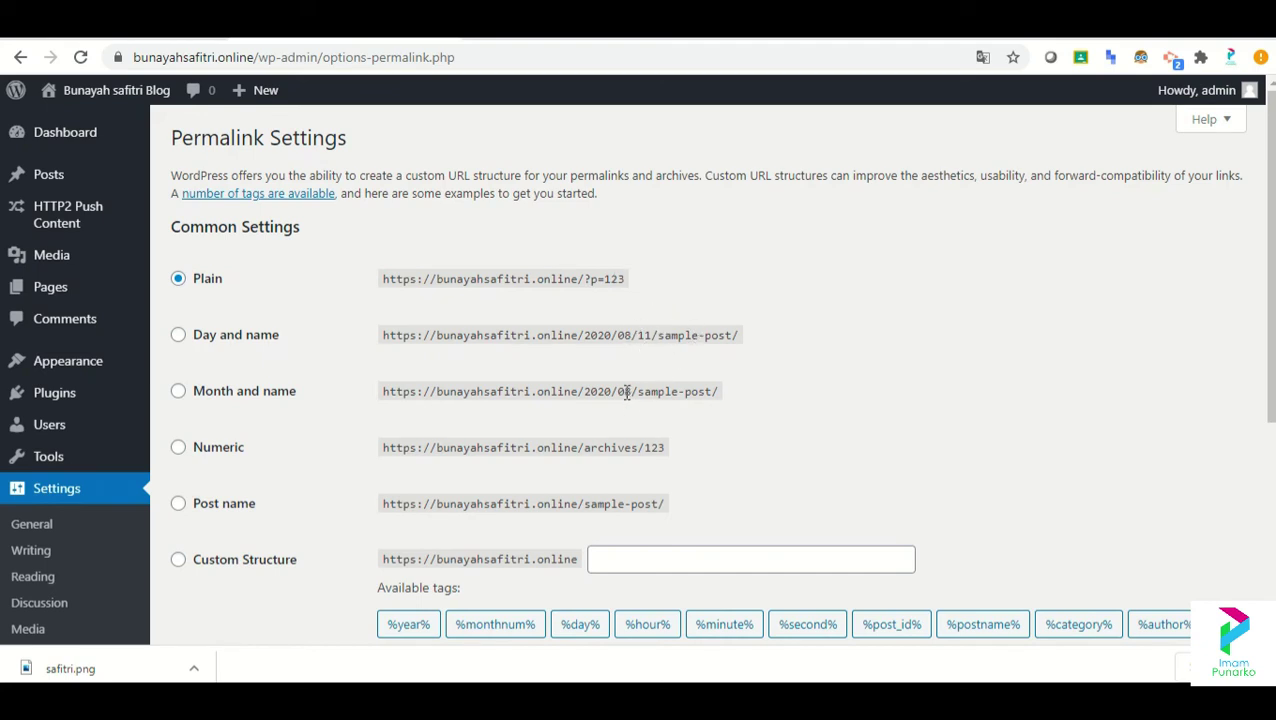
left_click(224, 508)
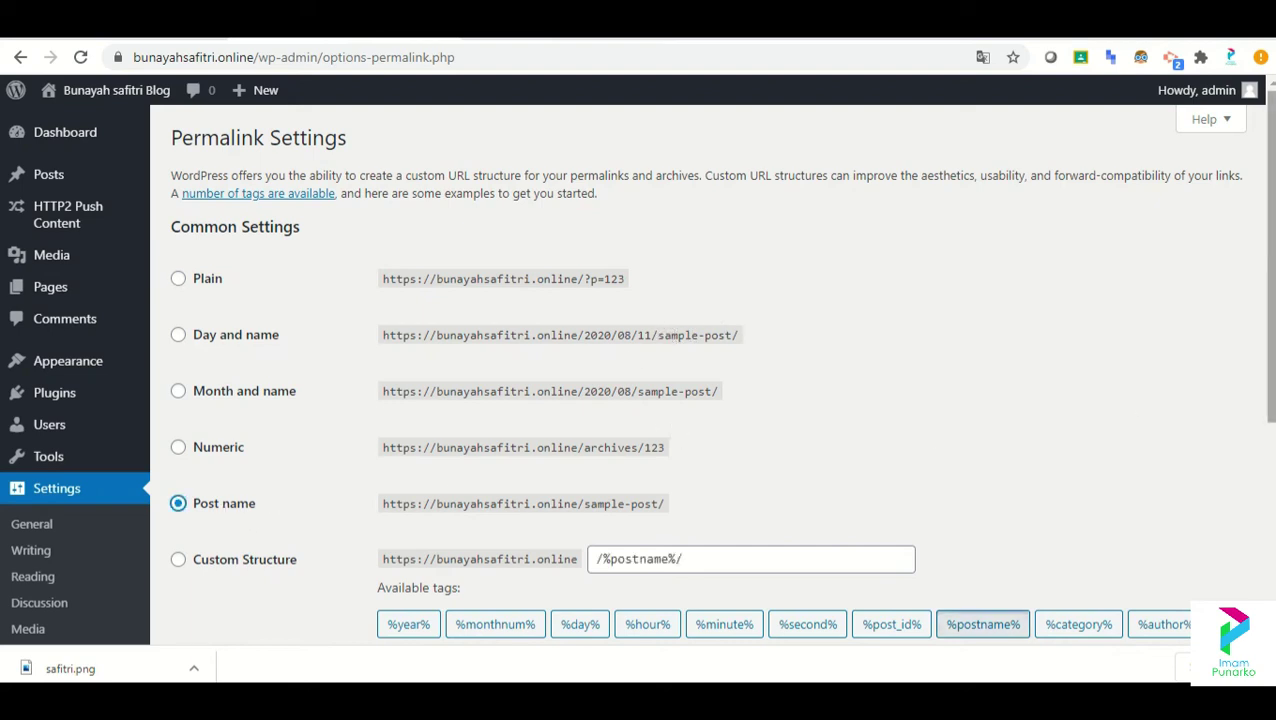
scroll(636, 367, "down", 3)
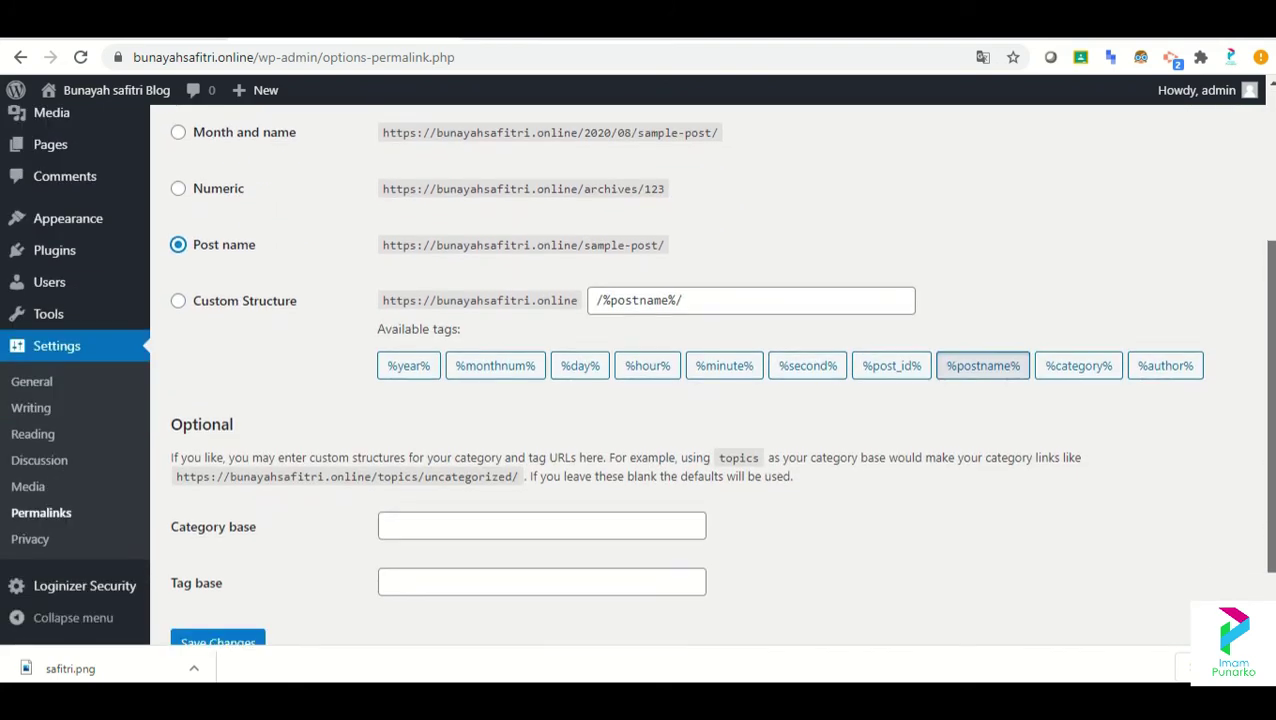
scroll(687, 607, "down", 1)
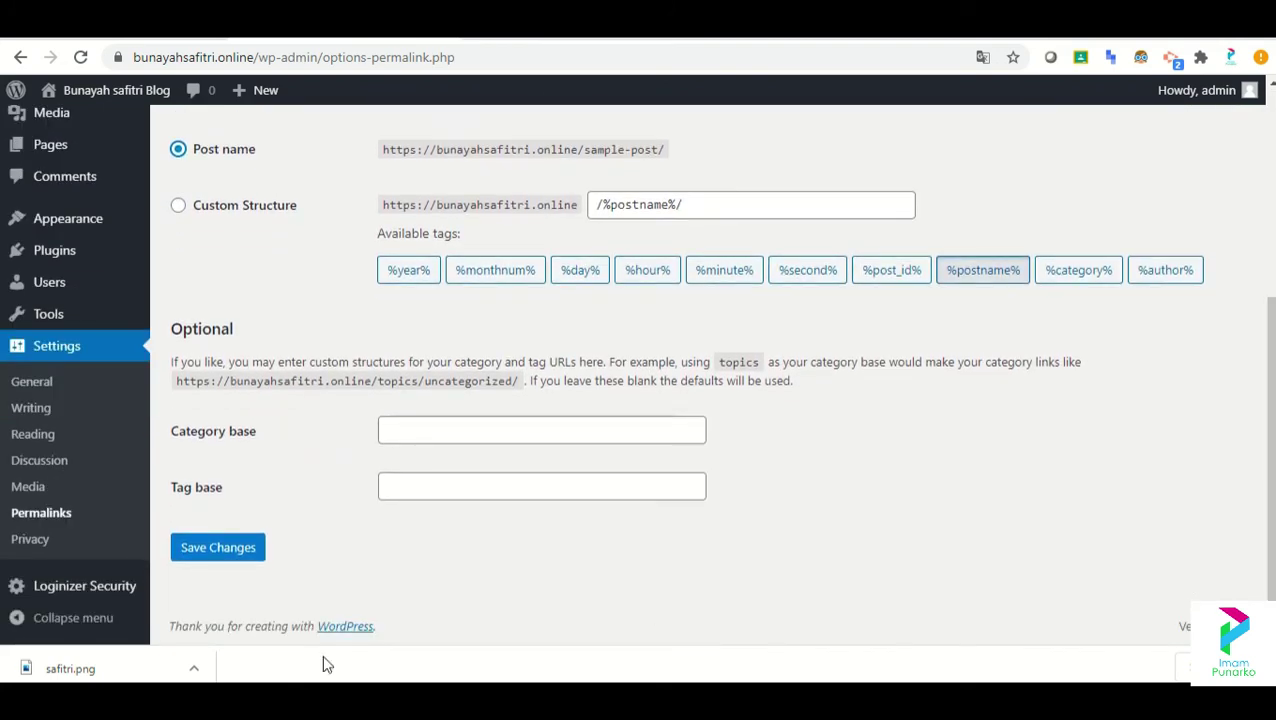
left_click(232, 559)
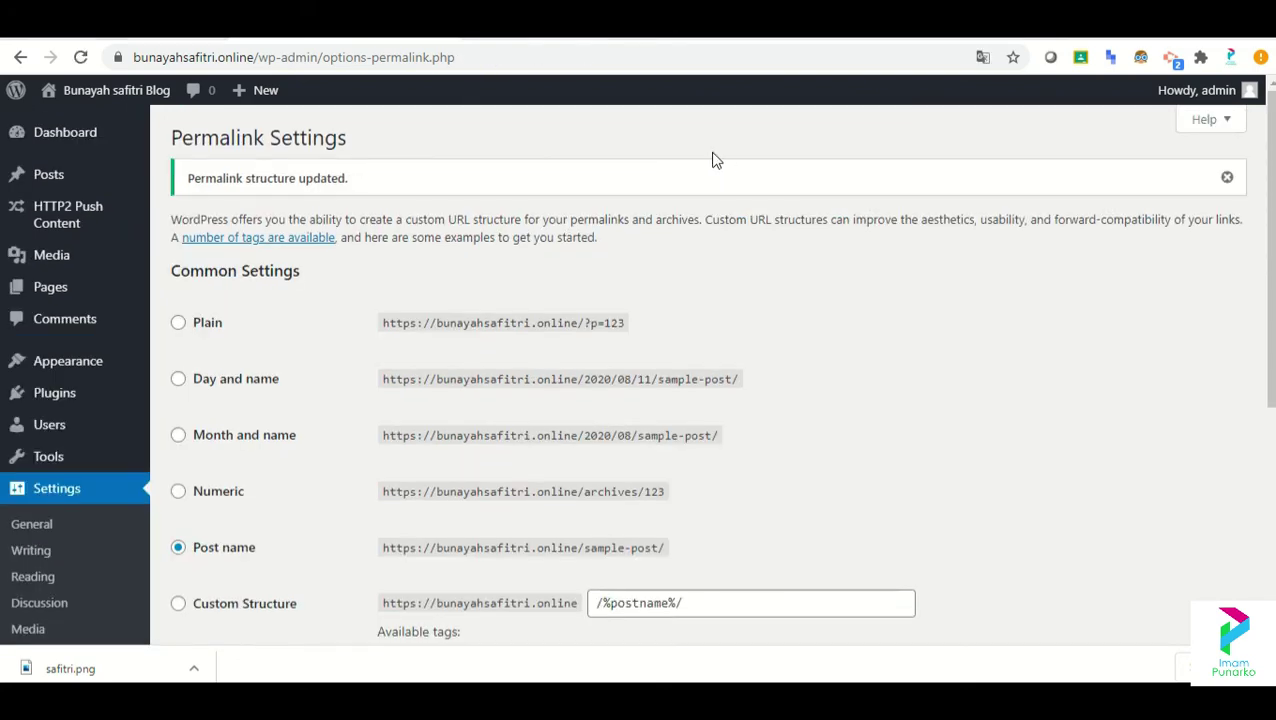
Step: Open the Hello world! post from the live blog page and check the post slug in its URL
left_click(57, 25)
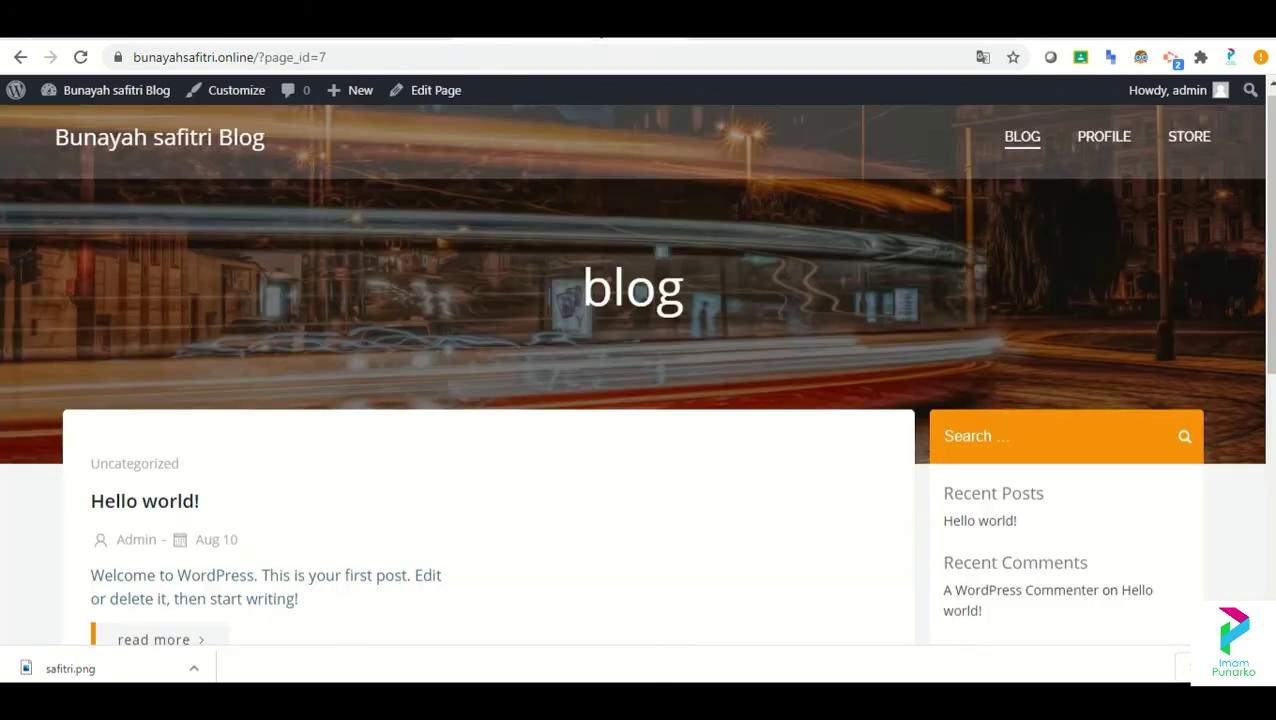
left_click(148, 514)
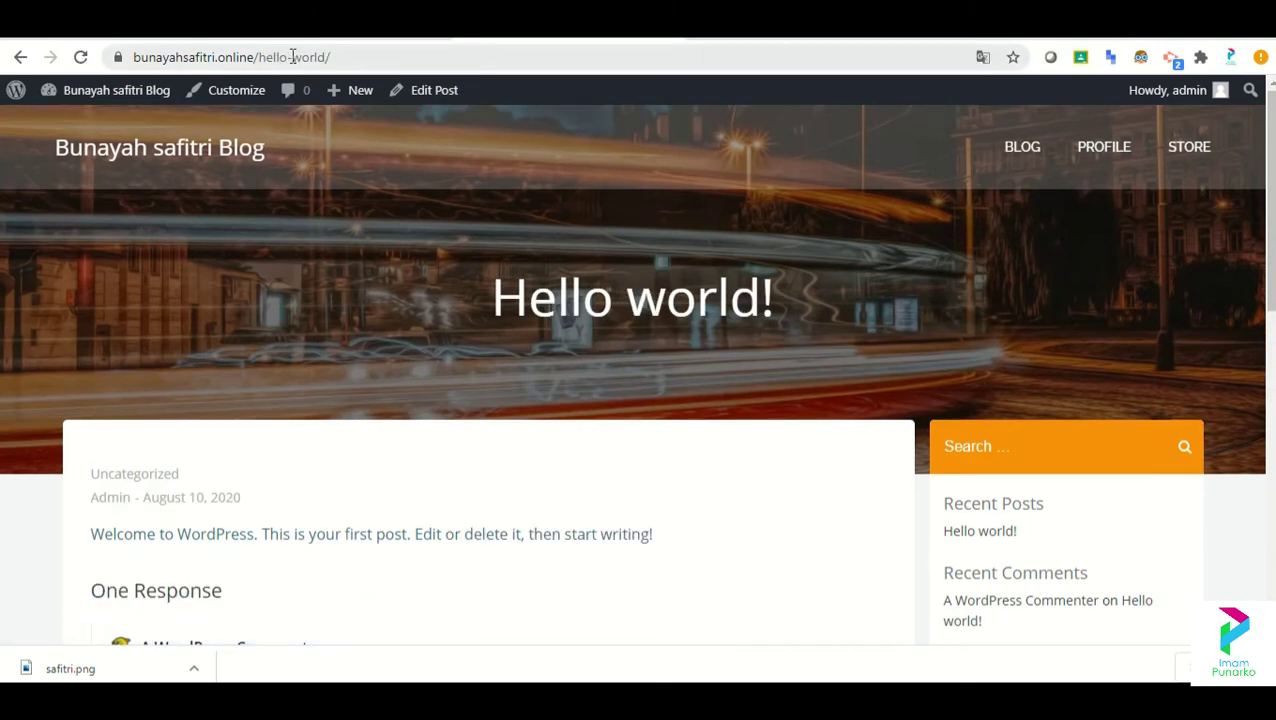
left_click_drag(338, 57, 258, 57)
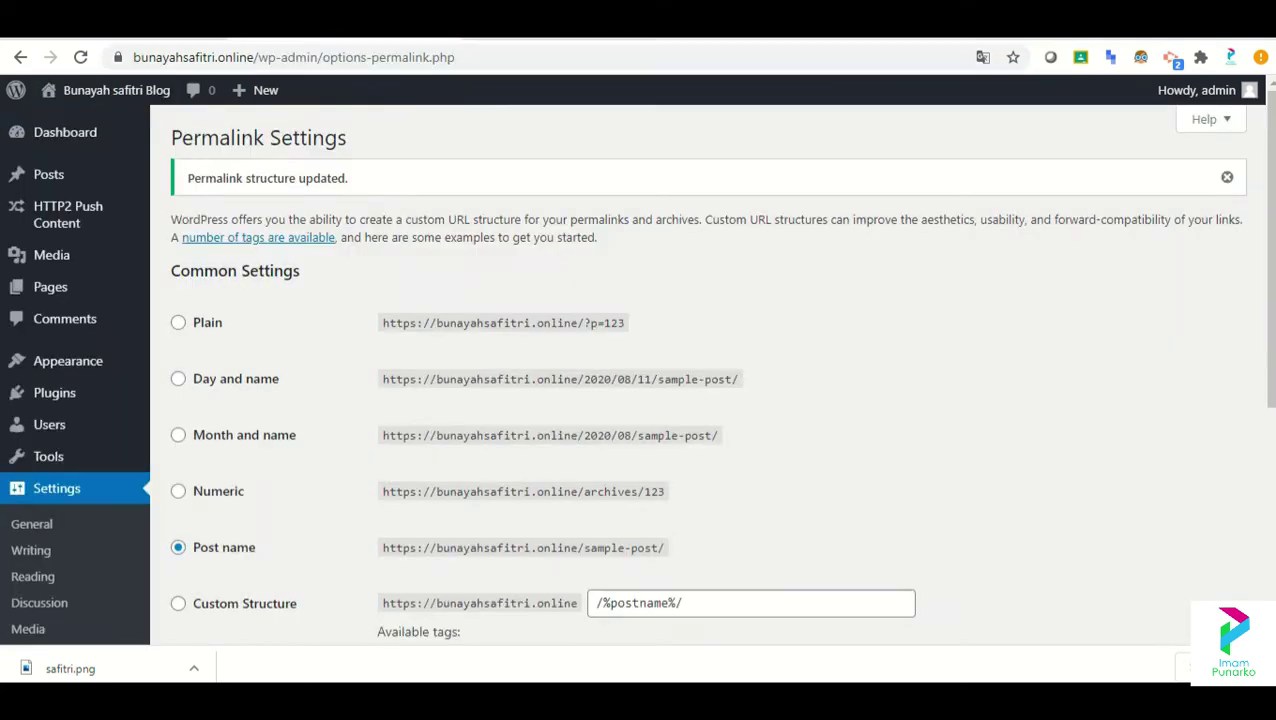
Step: Set the permalink structure to Plain, save the changes, and reload the Hello world! post on the live site
left_click(205, 332)
scroll(447, 487, "down", 3)
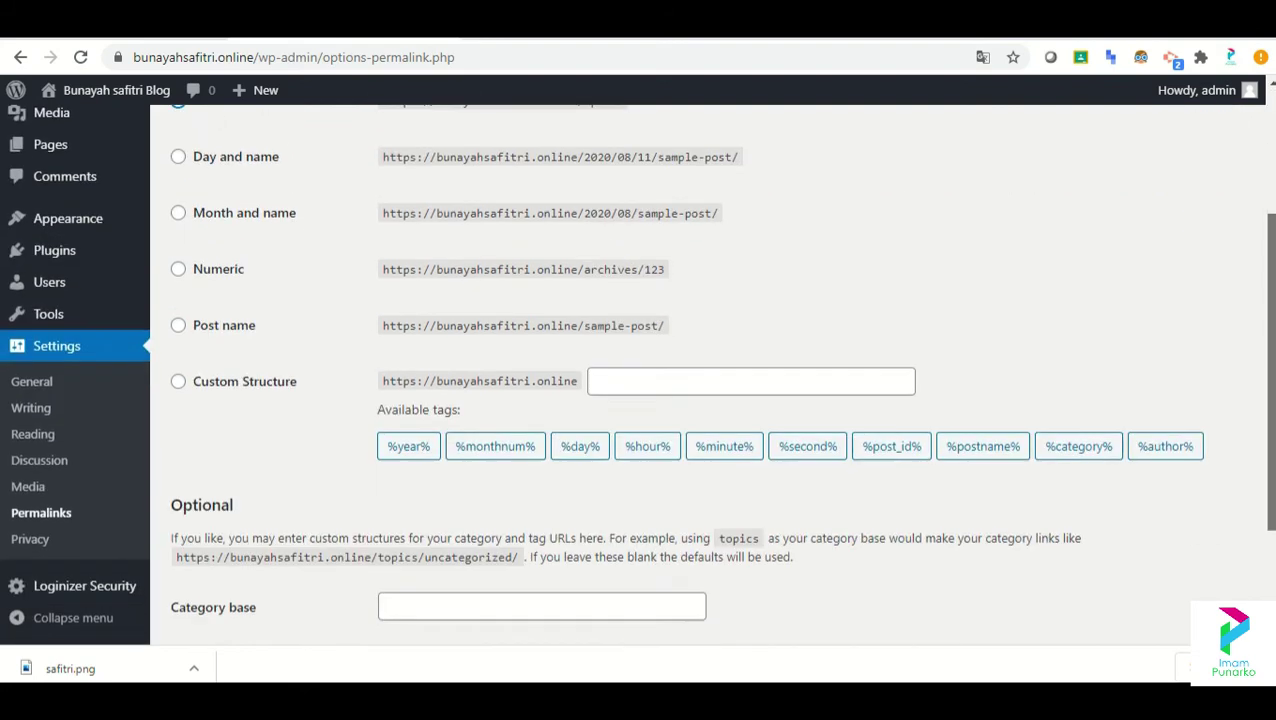
scroll(728, 519, "down", 2)
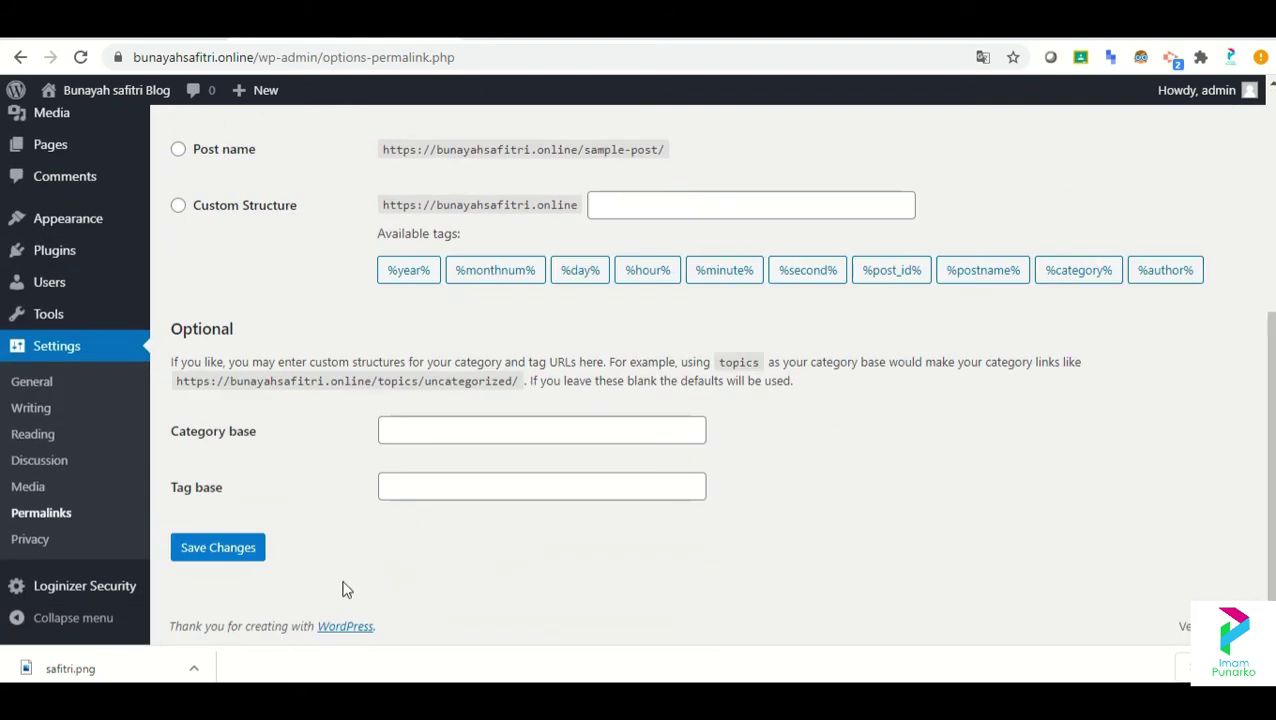
left_click(250, 551)
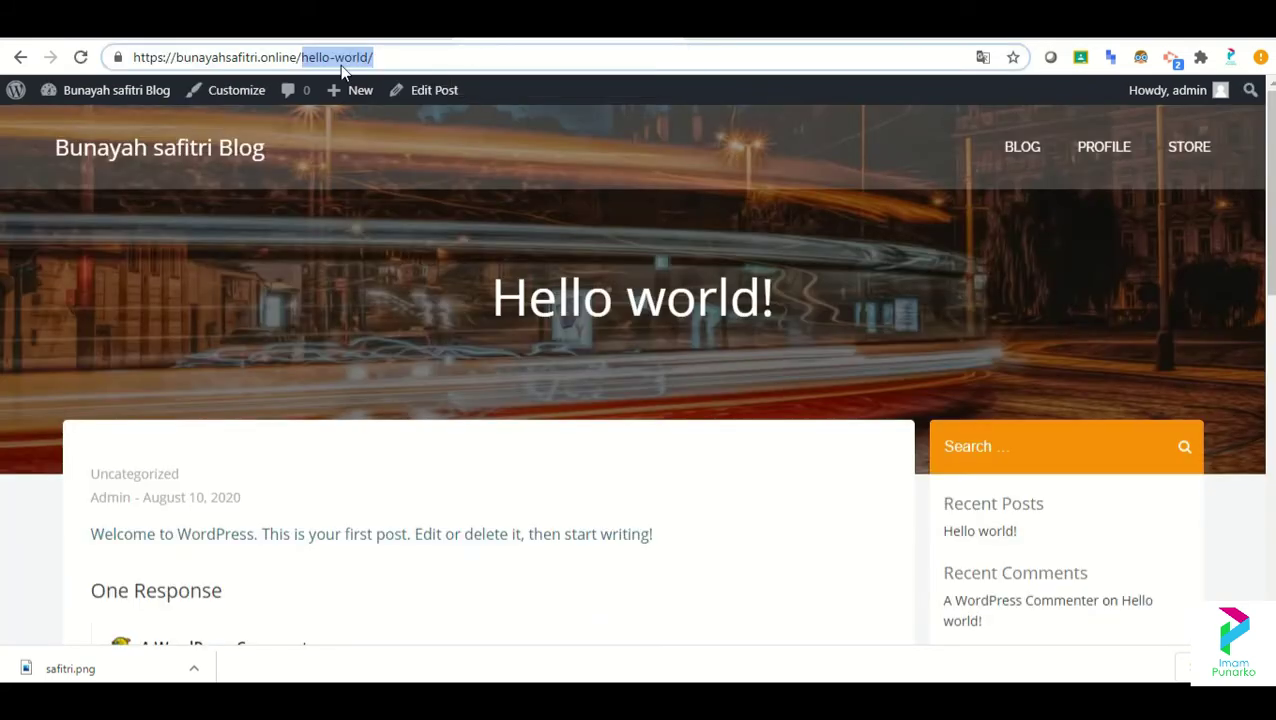
left_click(82, 58)
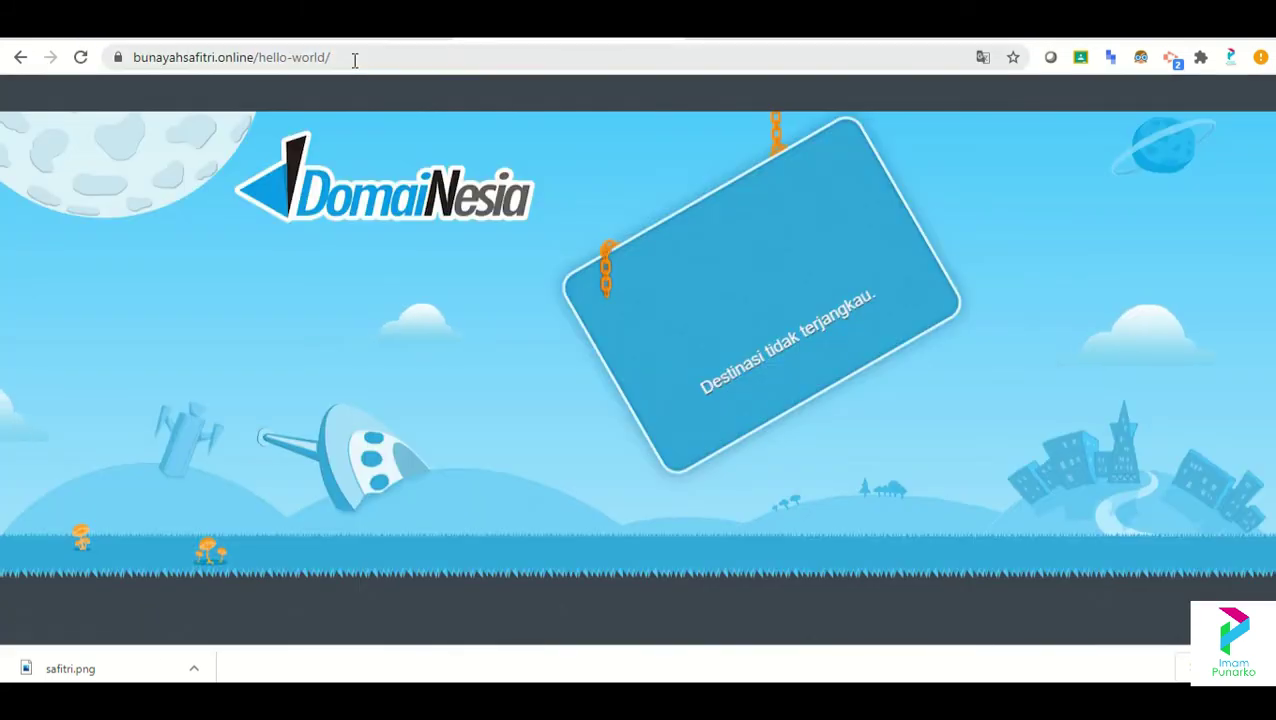
Step: Return to the live blog page and open the Hello world! post to check its plain URL
left_click(20, 57)
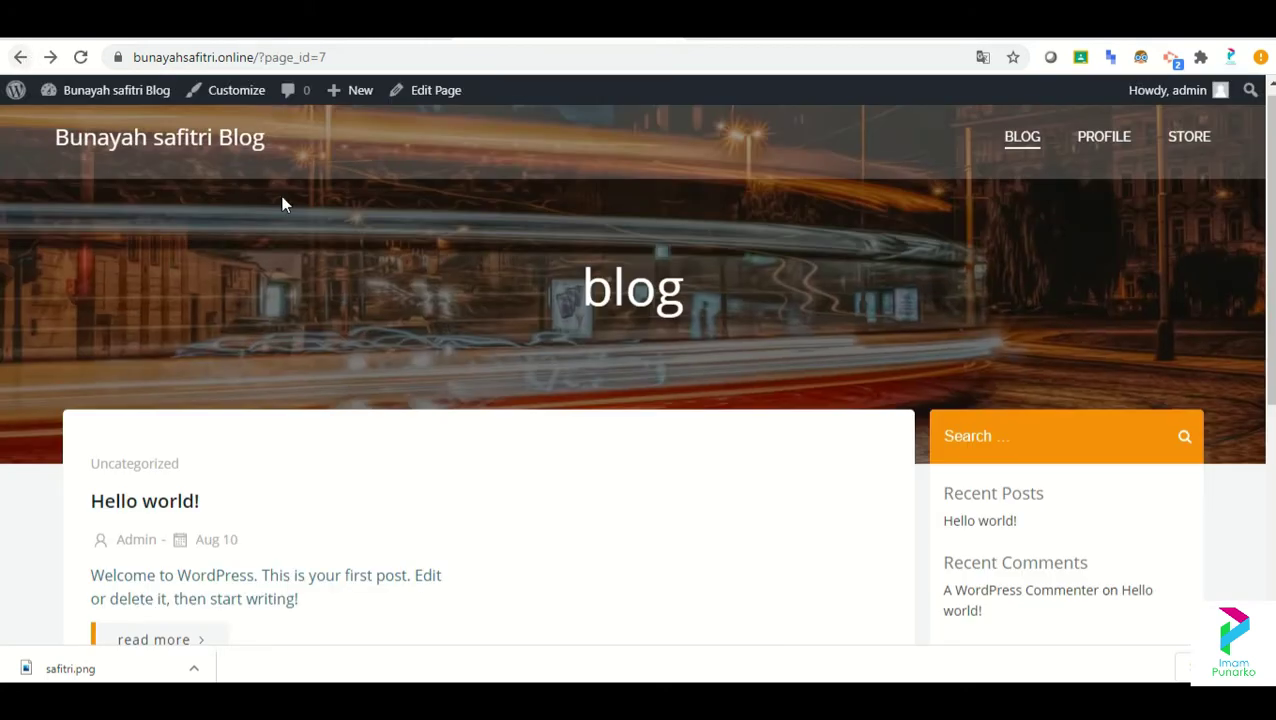
left_click(182, 502)
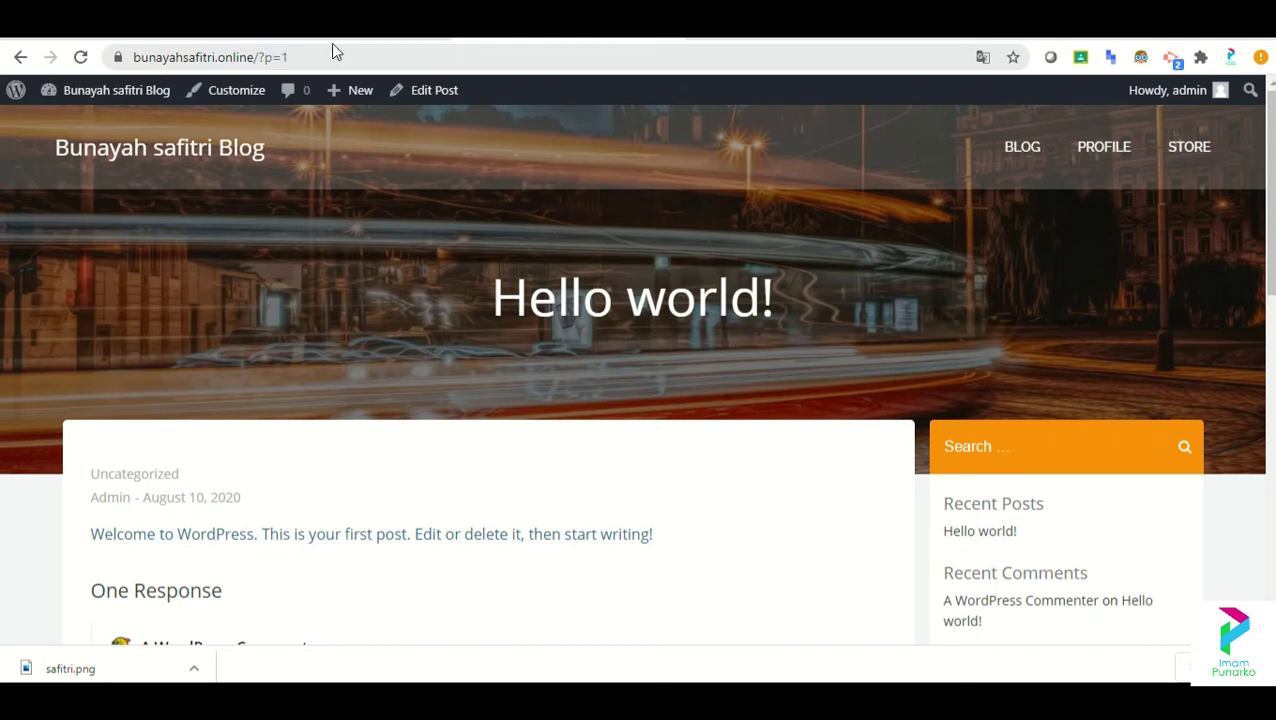
Step: Set the permalink structure to Post name in the Permalink settings and save the changes again
key("alt+Left")
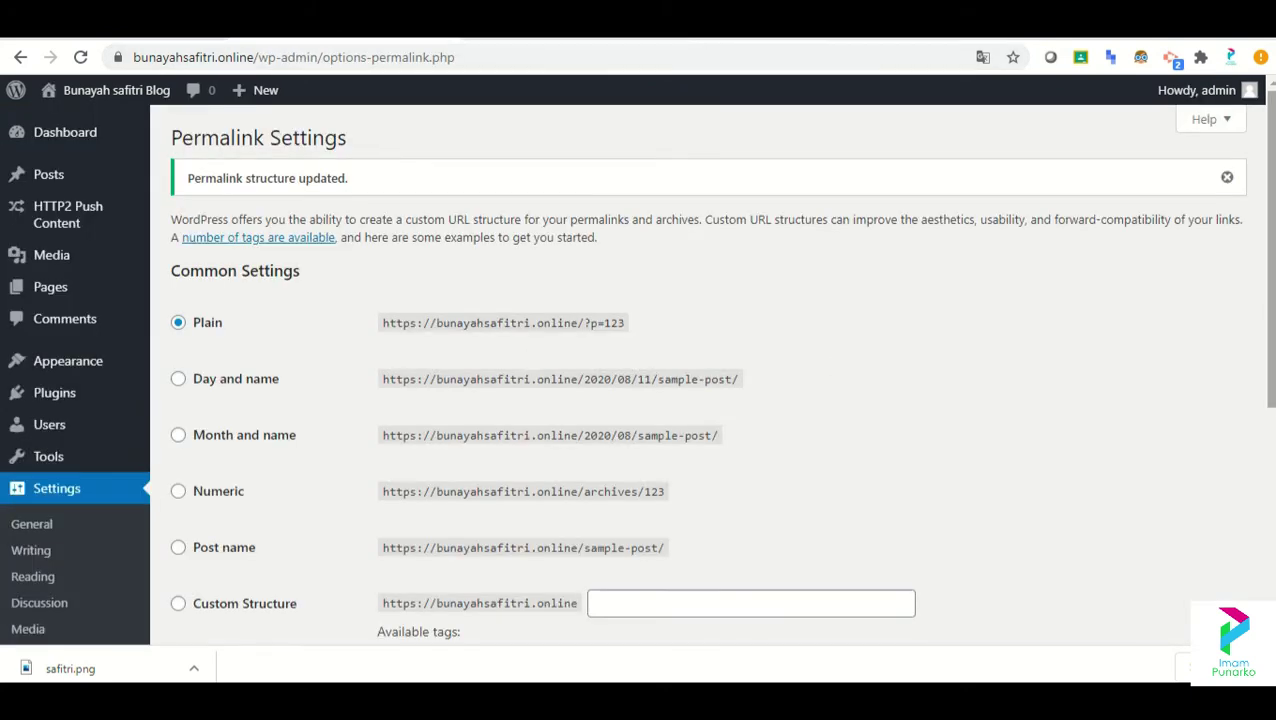
scroll(540, 370, "down", 2)
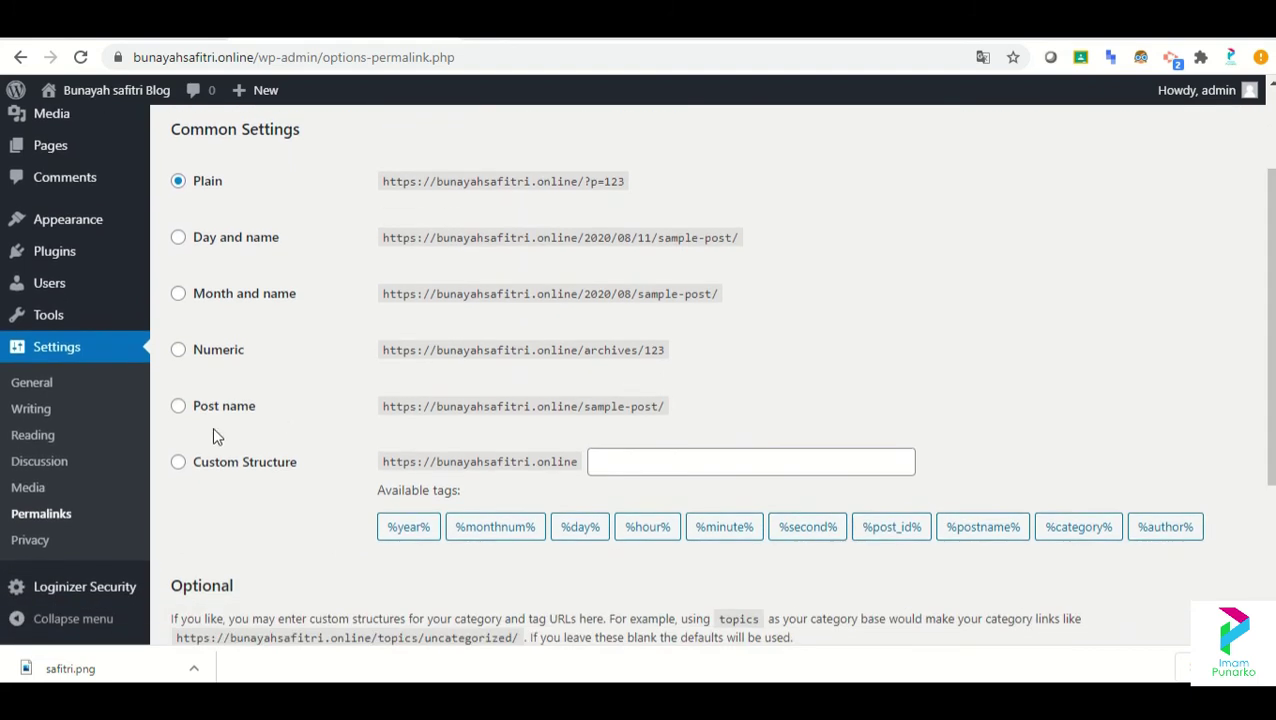
left_click(180, 407)
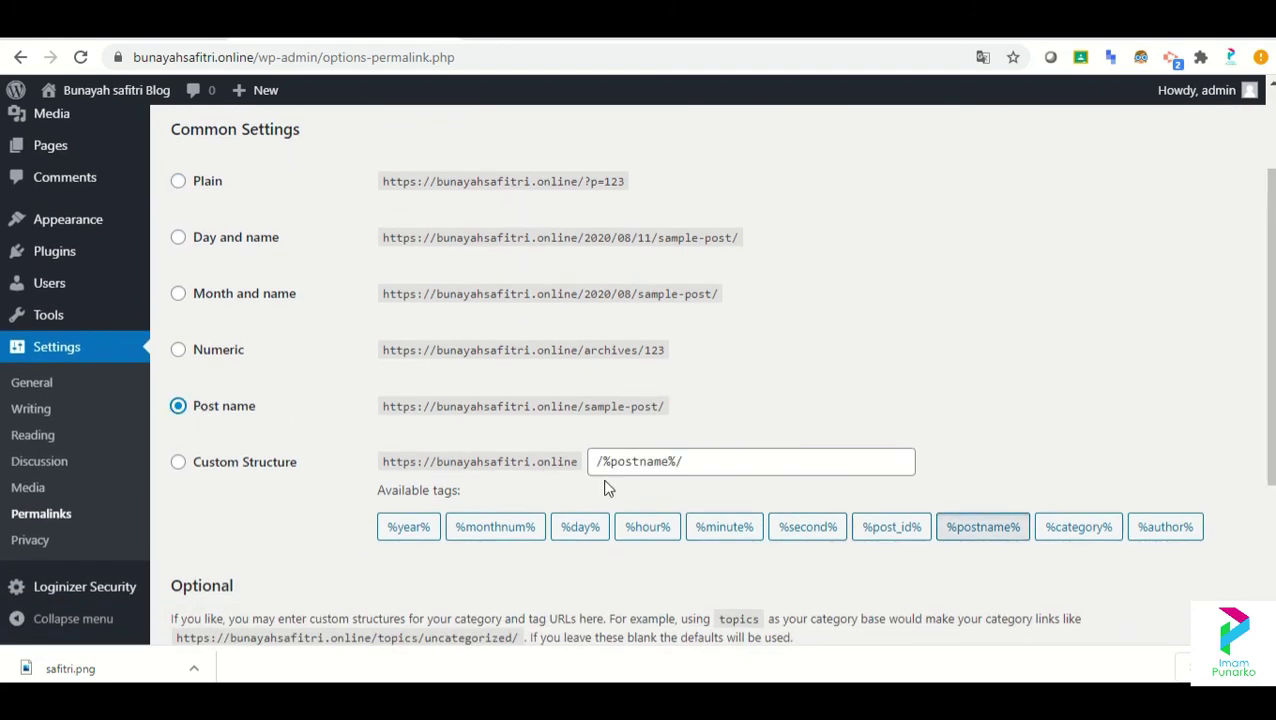
left_click_drag(1268, 330, 1268, 470)
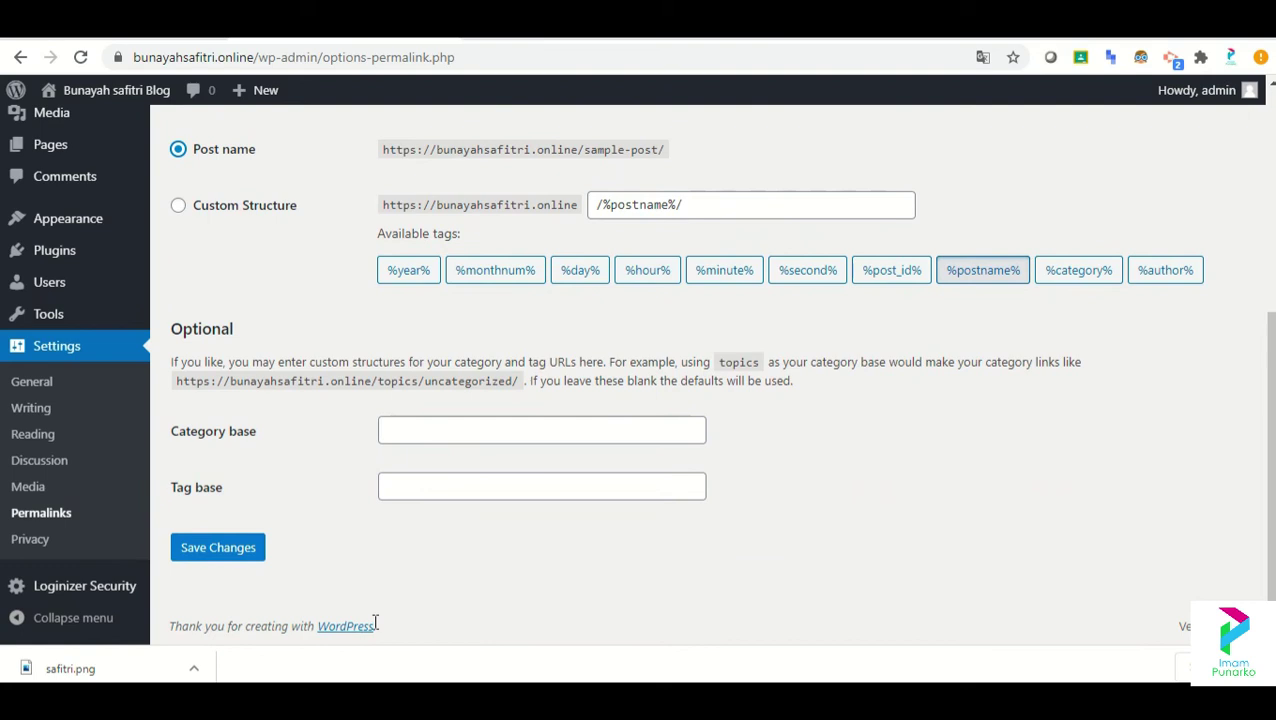
left_click(243, 556)
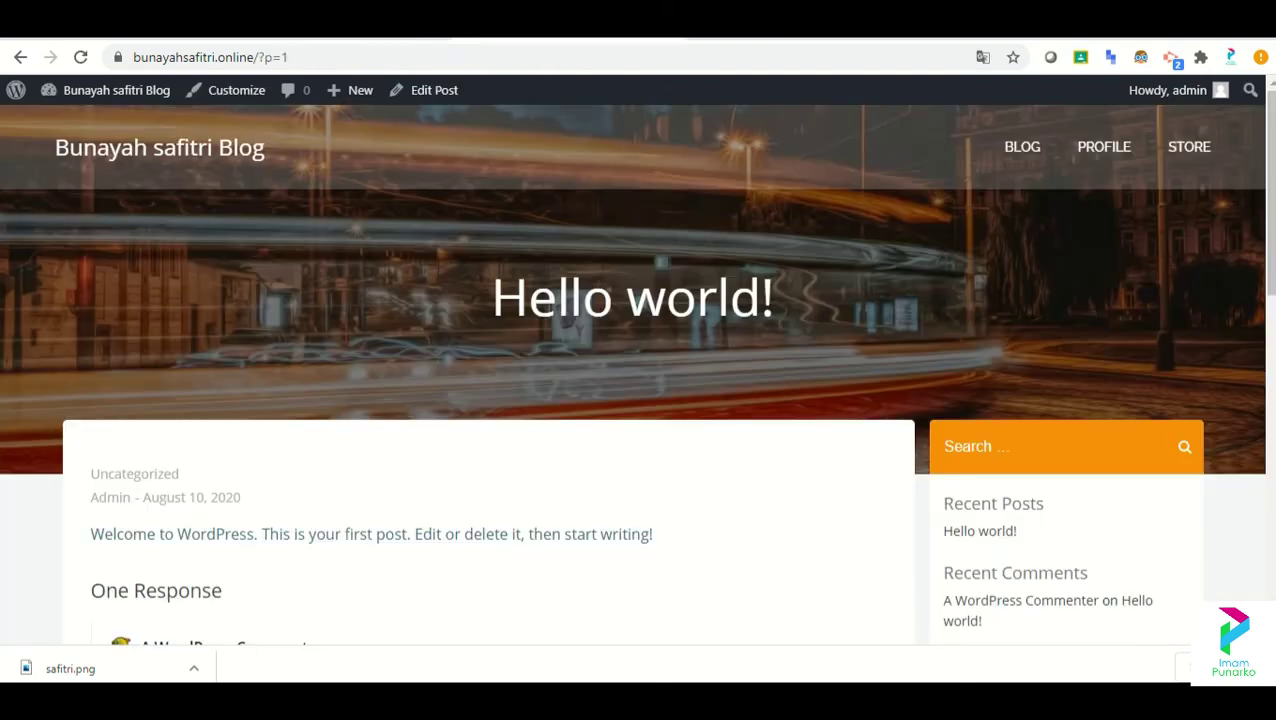
Step: Look over the Hello world! post on the live site and reload it with the Post name structure
scroll(1217, 190, "down", 4)
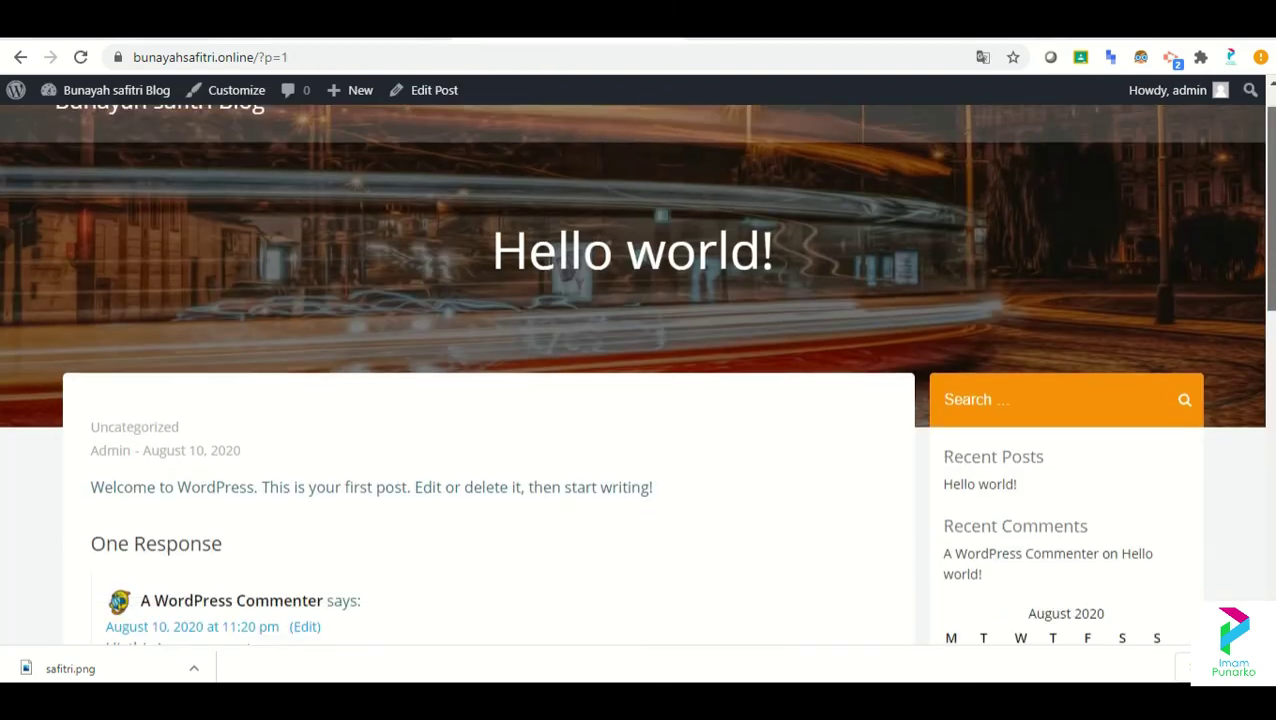
scroll(364, 217, "up", 5)
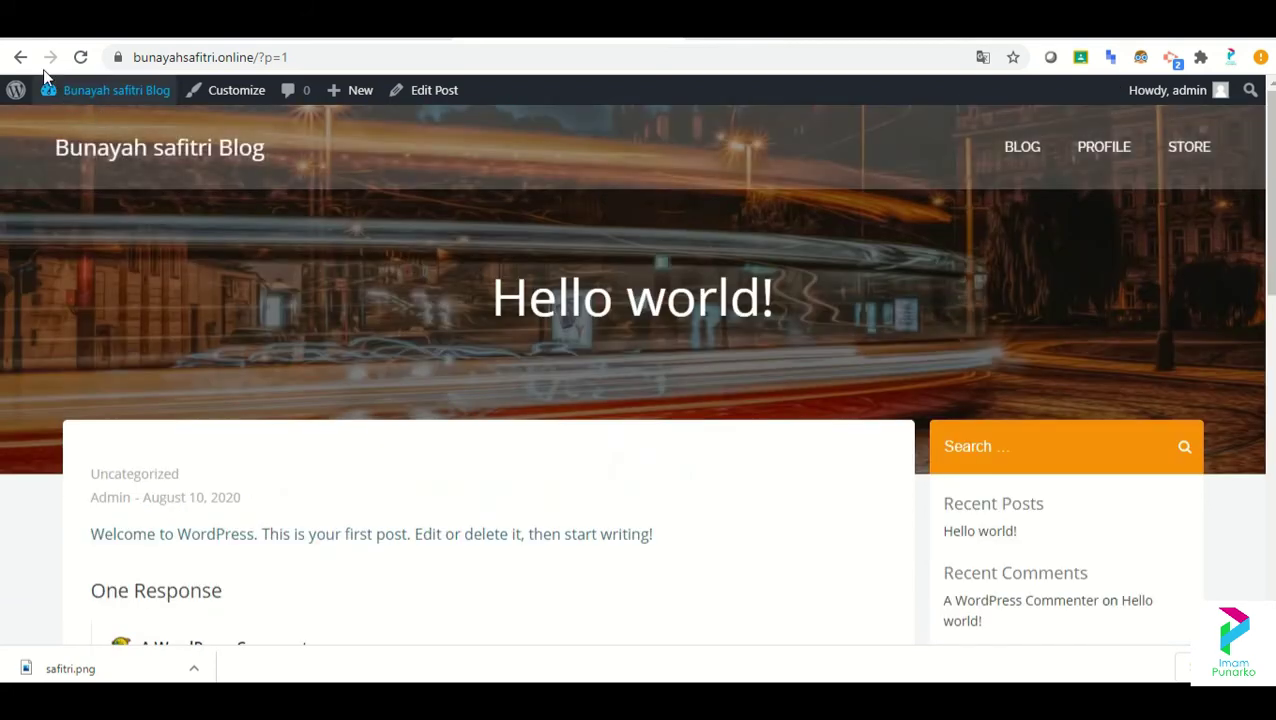
left_click(81, 57)
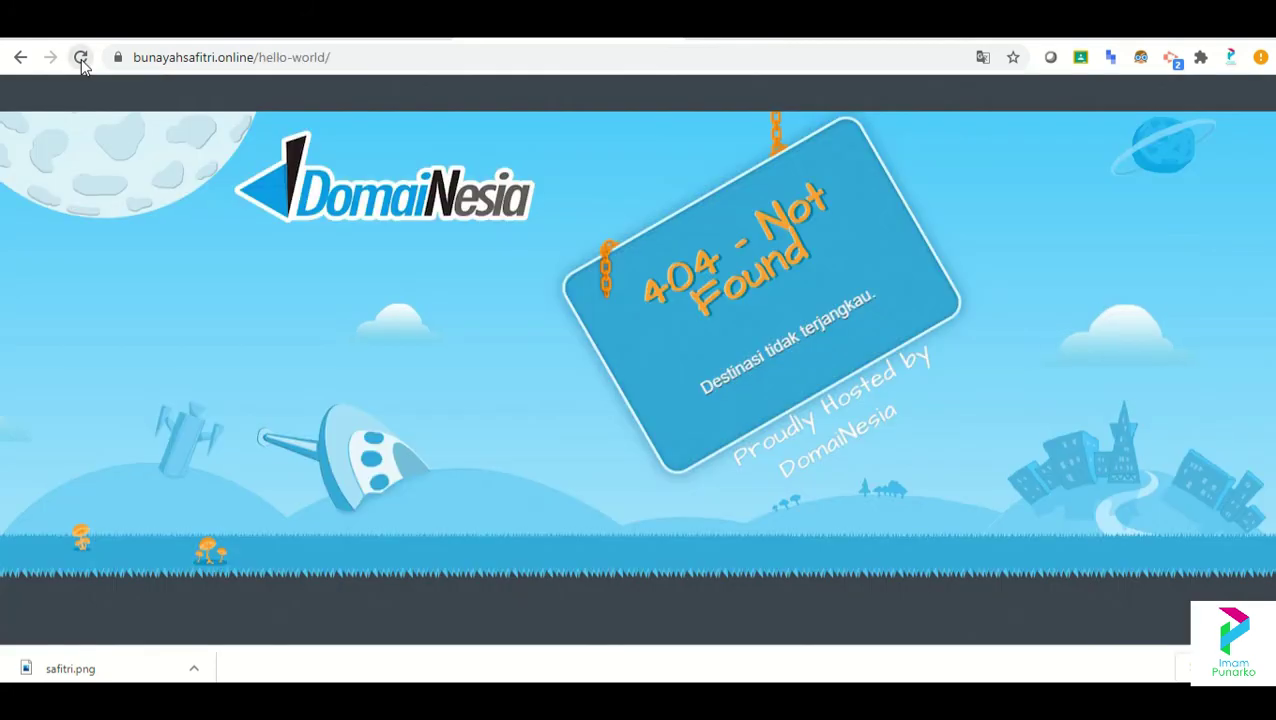
Step: Load the site's home page by removing the post slug from the URL, and open the Hello world! post through the Blog page
left_click_drag(330, 58, 254, 60)
key("BackSpace")
key("Return")
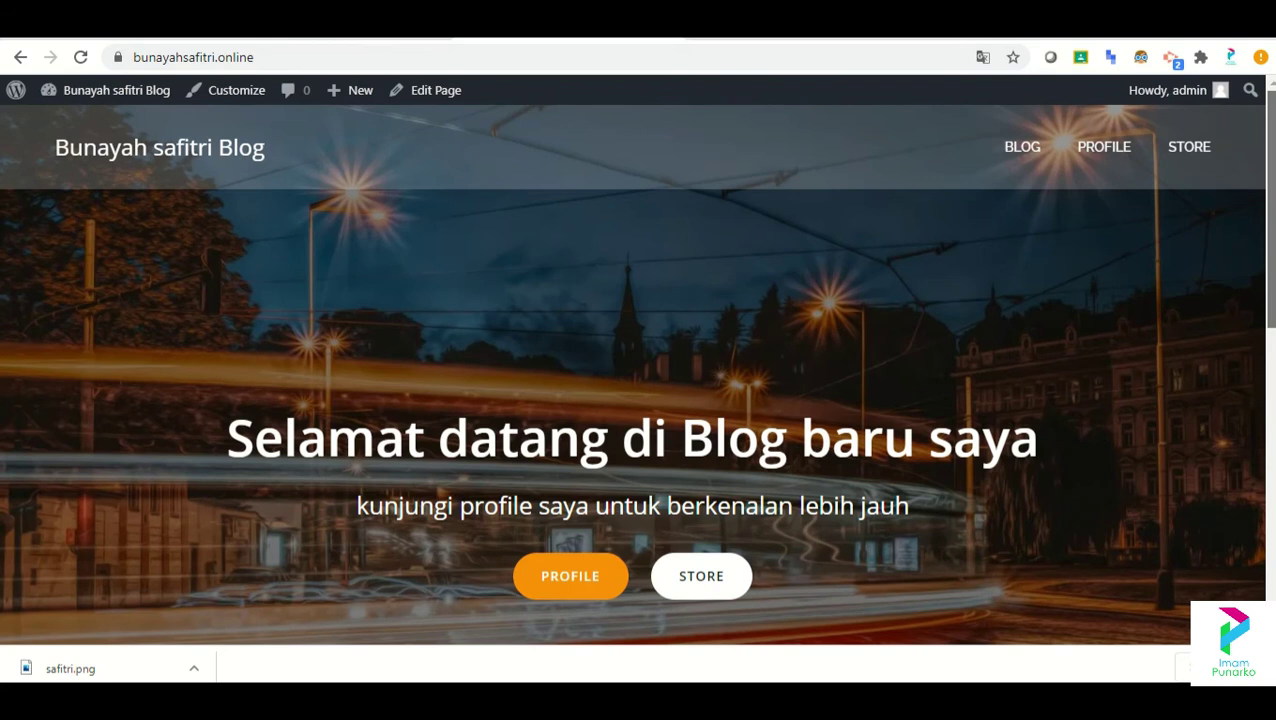
scroll(1024, 120, "down", 3)
scroll(1024, 150, "down", 1)
scroll(1024, 150, "up", 2)
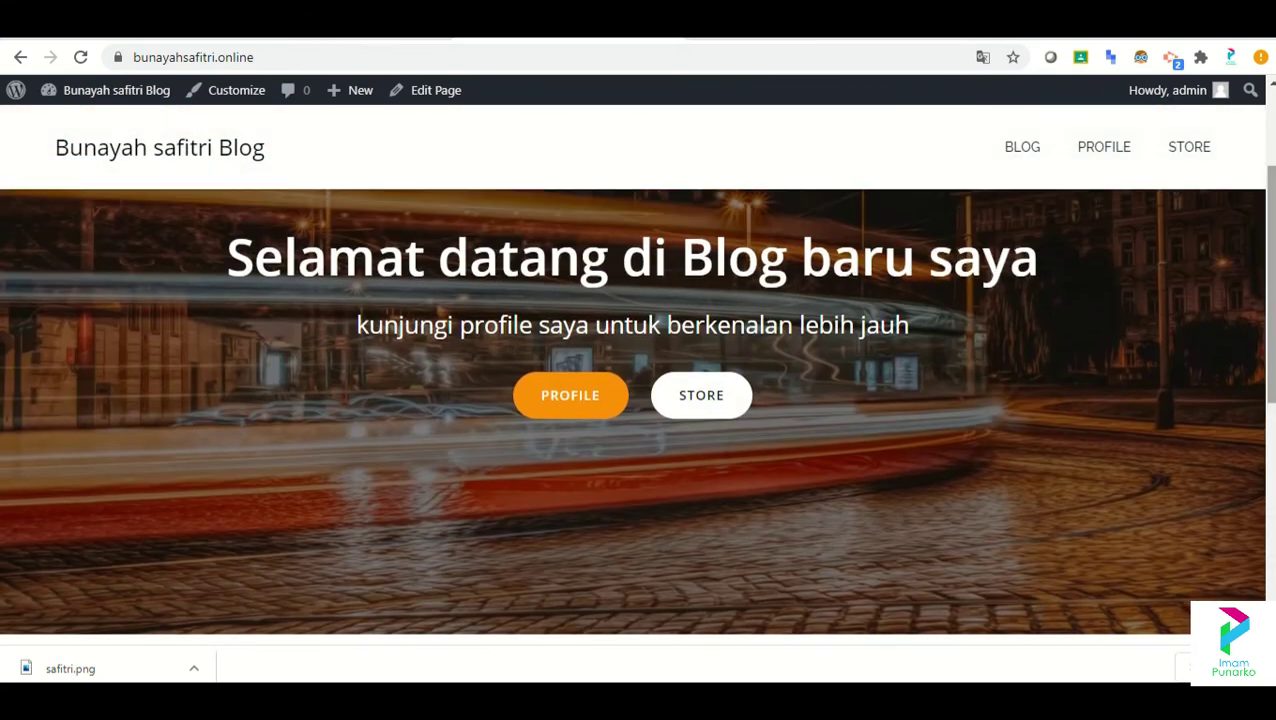
left_click(1016, 163)
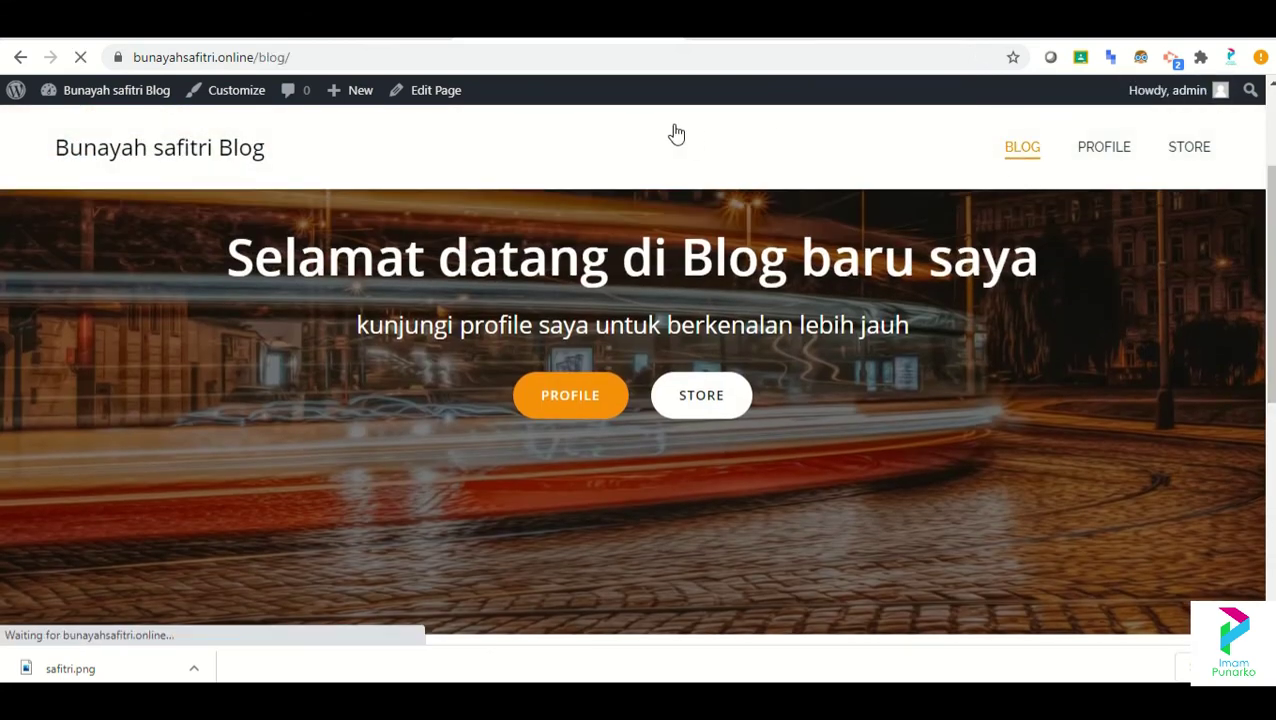
left_click(176, 514)
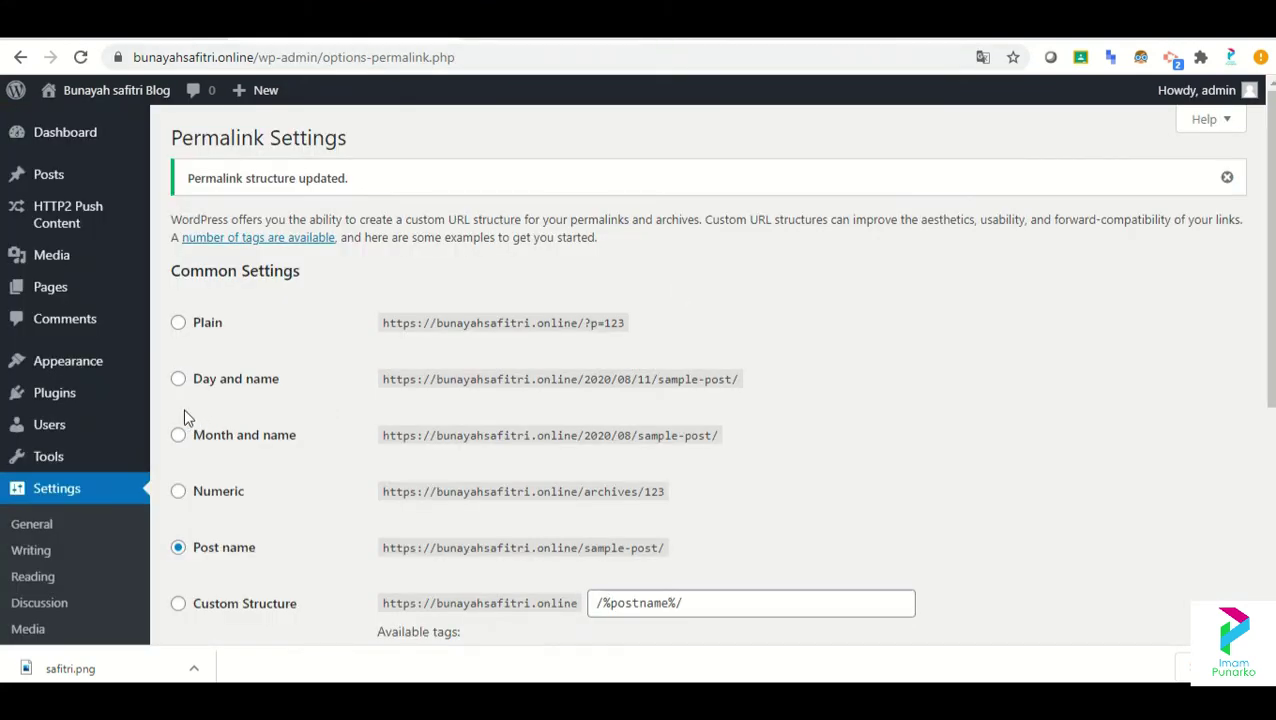
Step: Open the Privacy settings and review the options for the privacy policy page
scroll(305, 541, "down", 2)
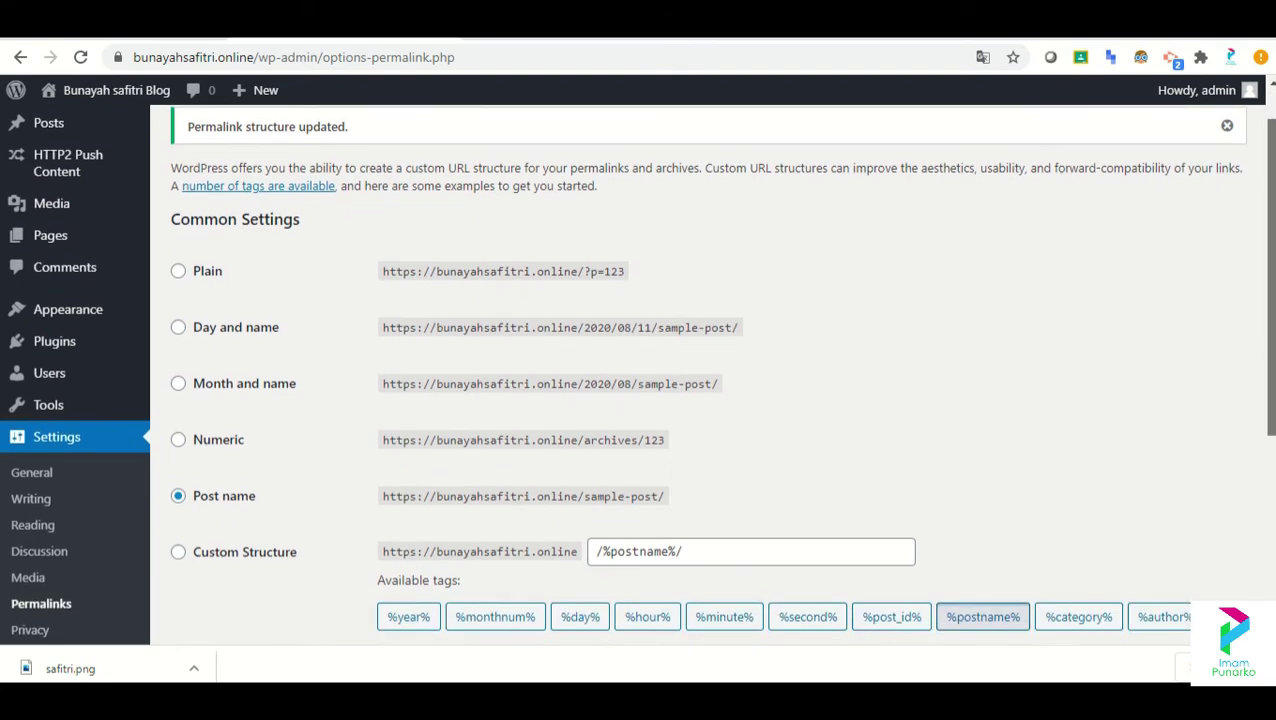
left_click(68, 540)
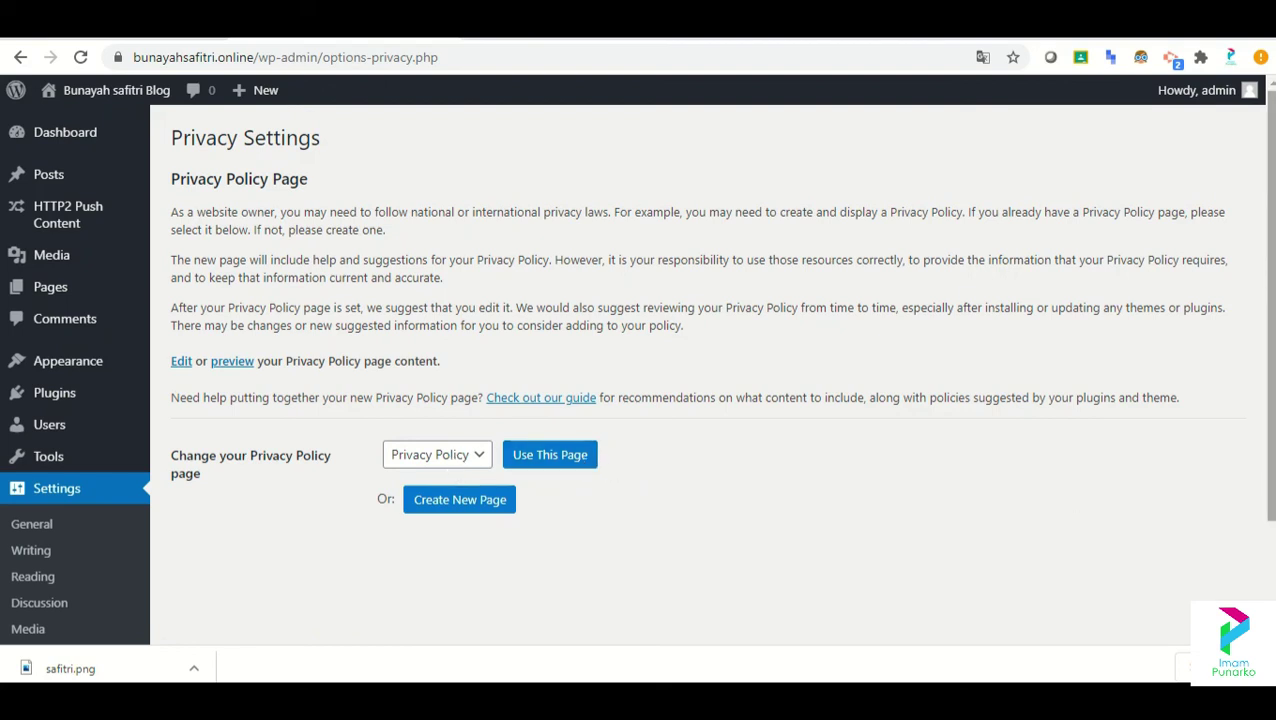
scroll(607, 465, "down", 1)
scroll(1071, 407, "down", 1)
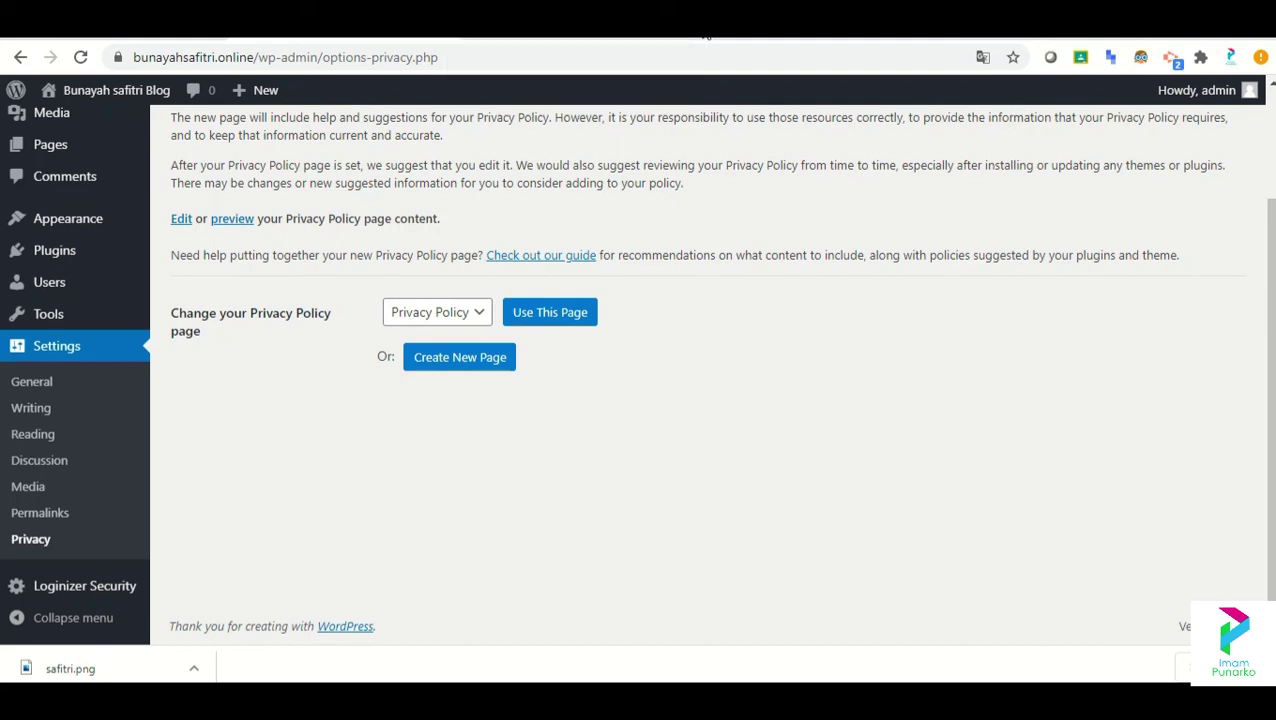
Step: Open republika.co.id in a new browser tab and compare its home page content with the live Hello world! post
left_click(706, 36)
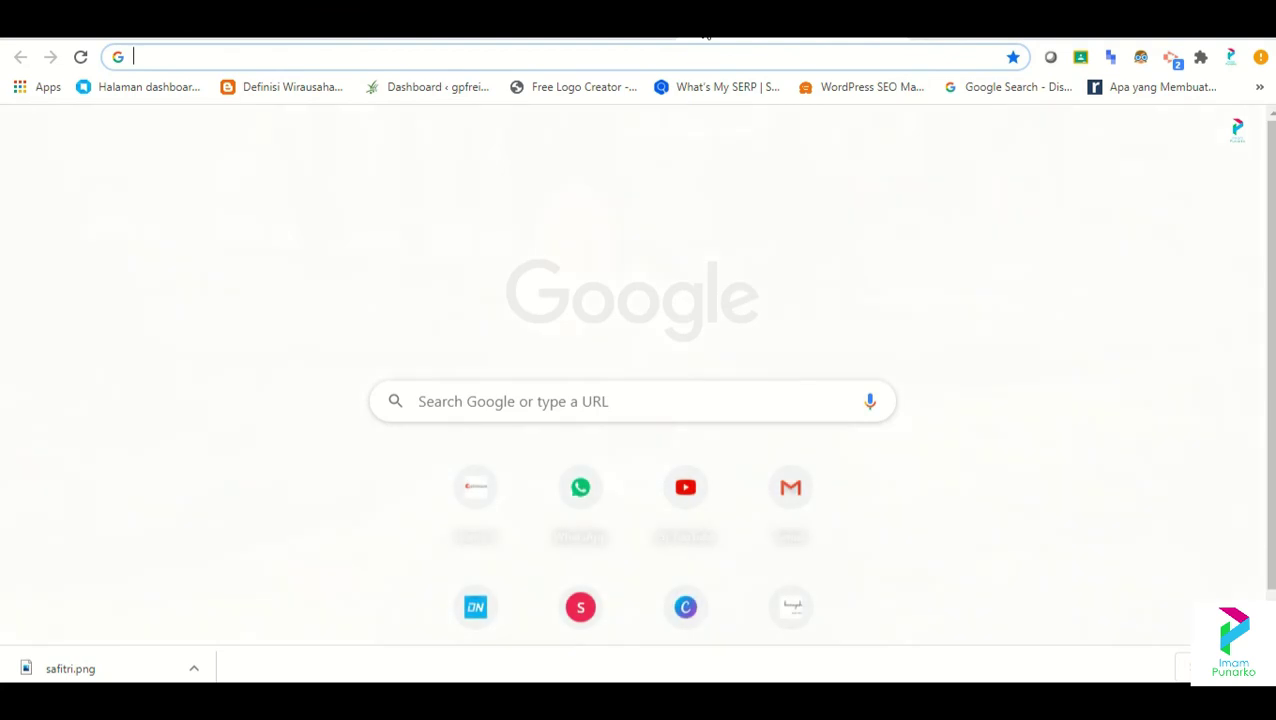
type("republika.co.id")
key("Return")
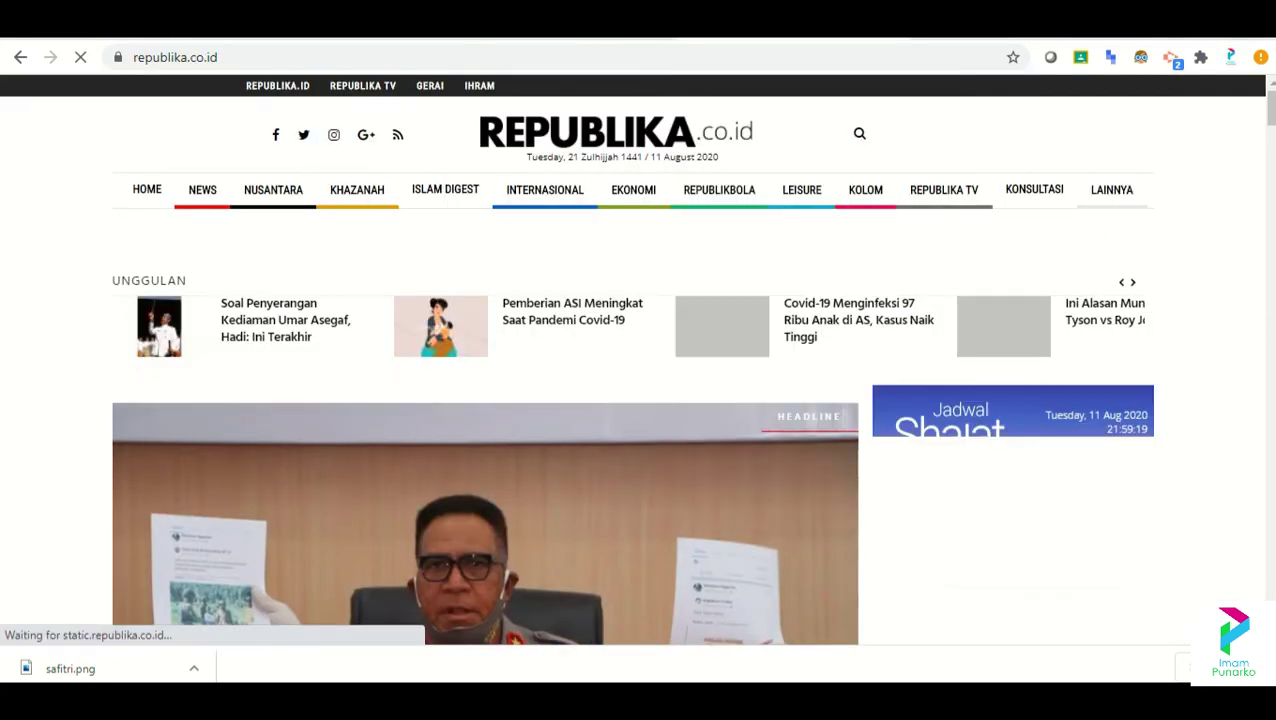
scroll(630, 420, "down", 3)
scroll(1213, 425, "down", 10)
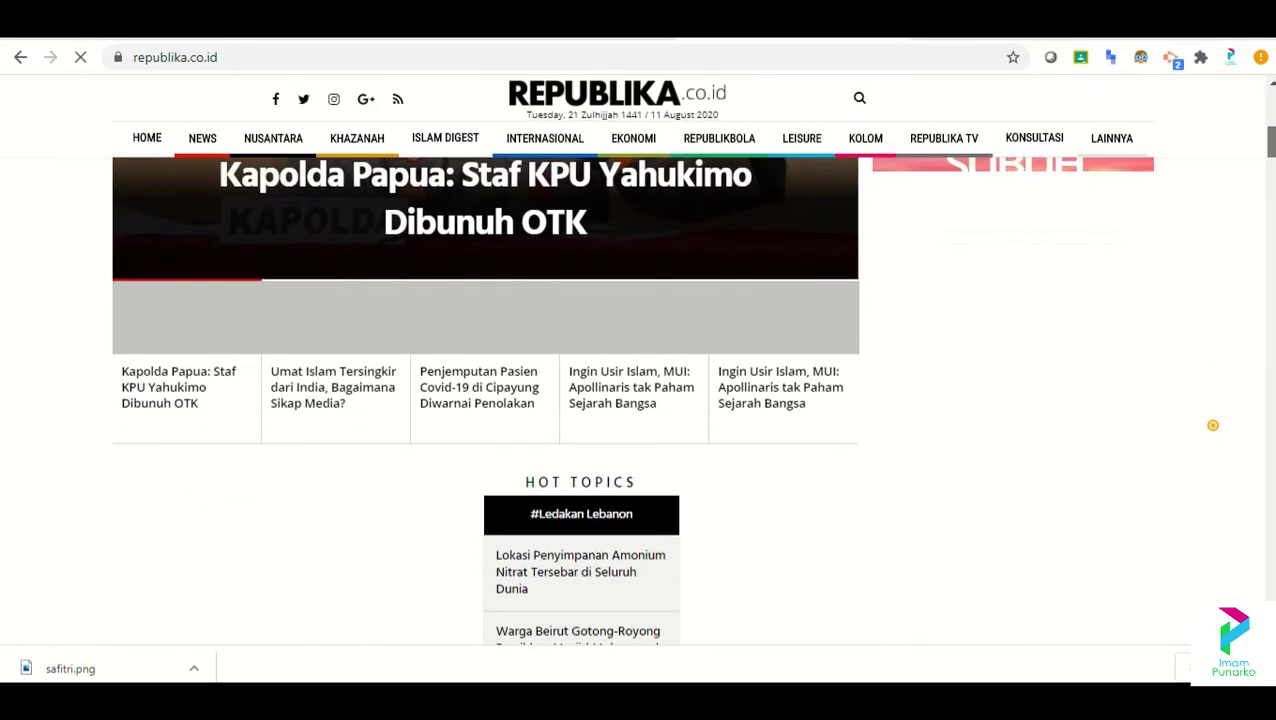
scroll(1213, 425, "up", 3)
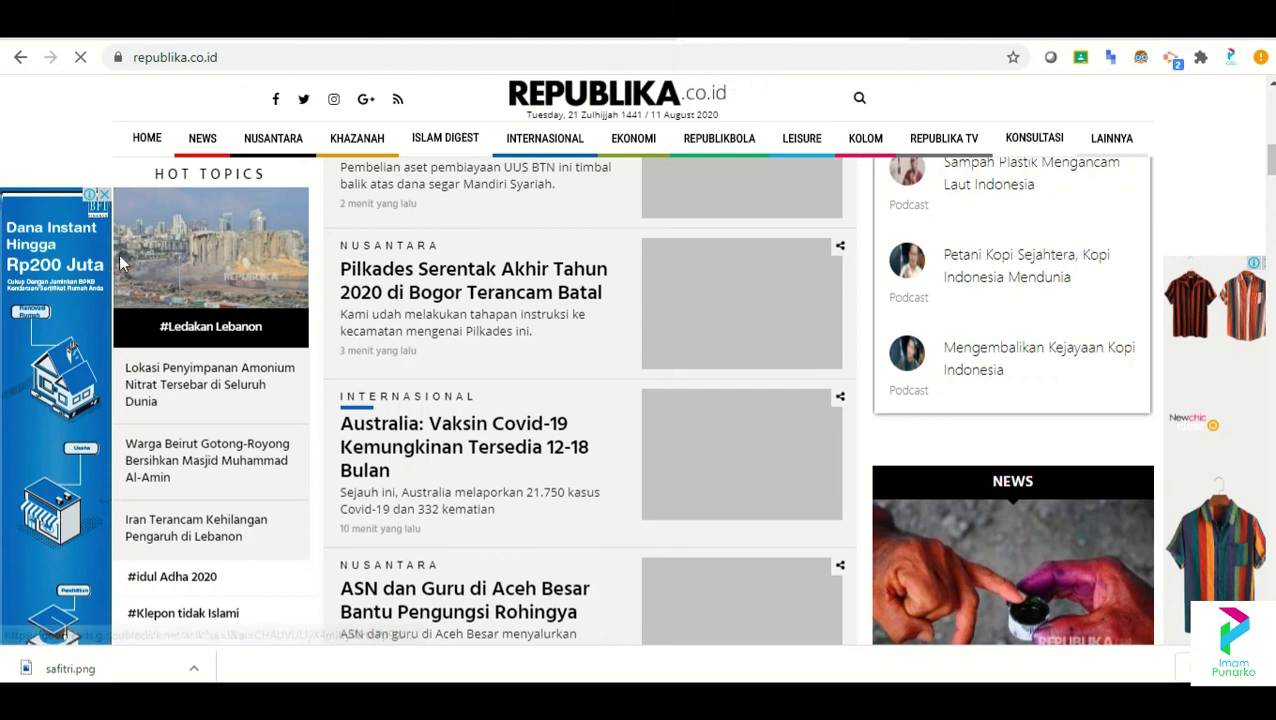
mouse_move(816, 144)
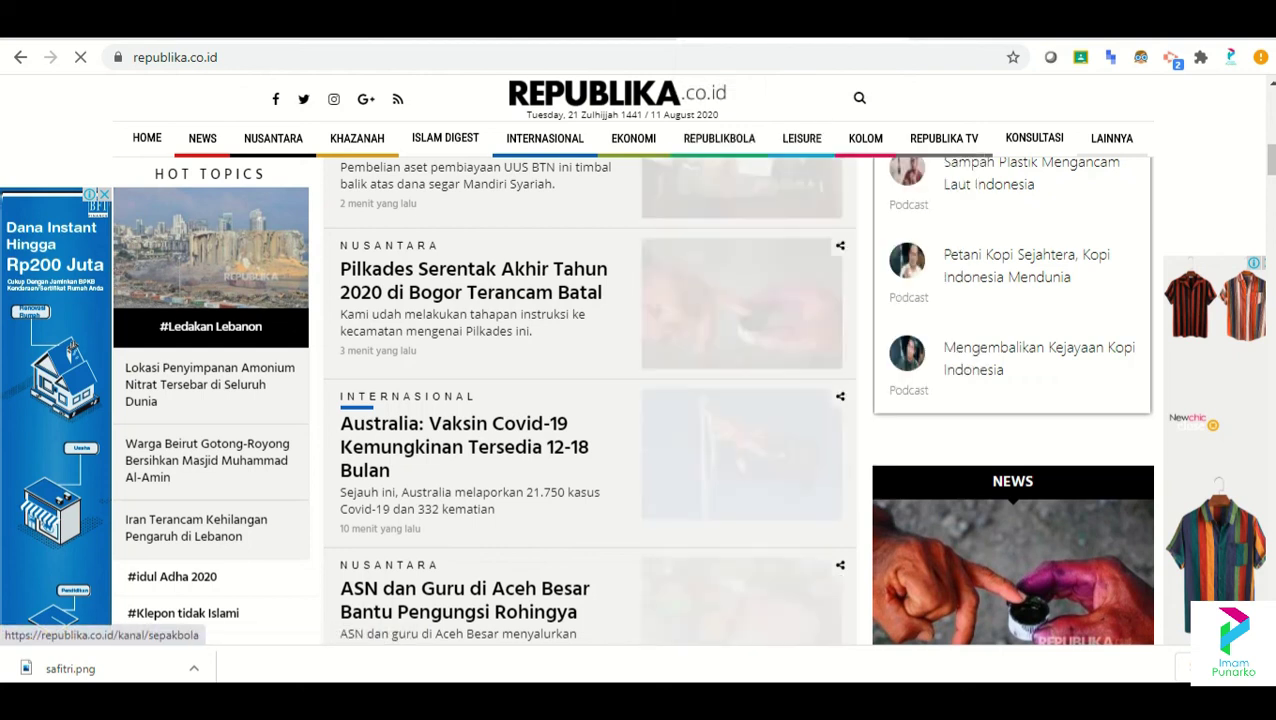
left_click(641, 37)
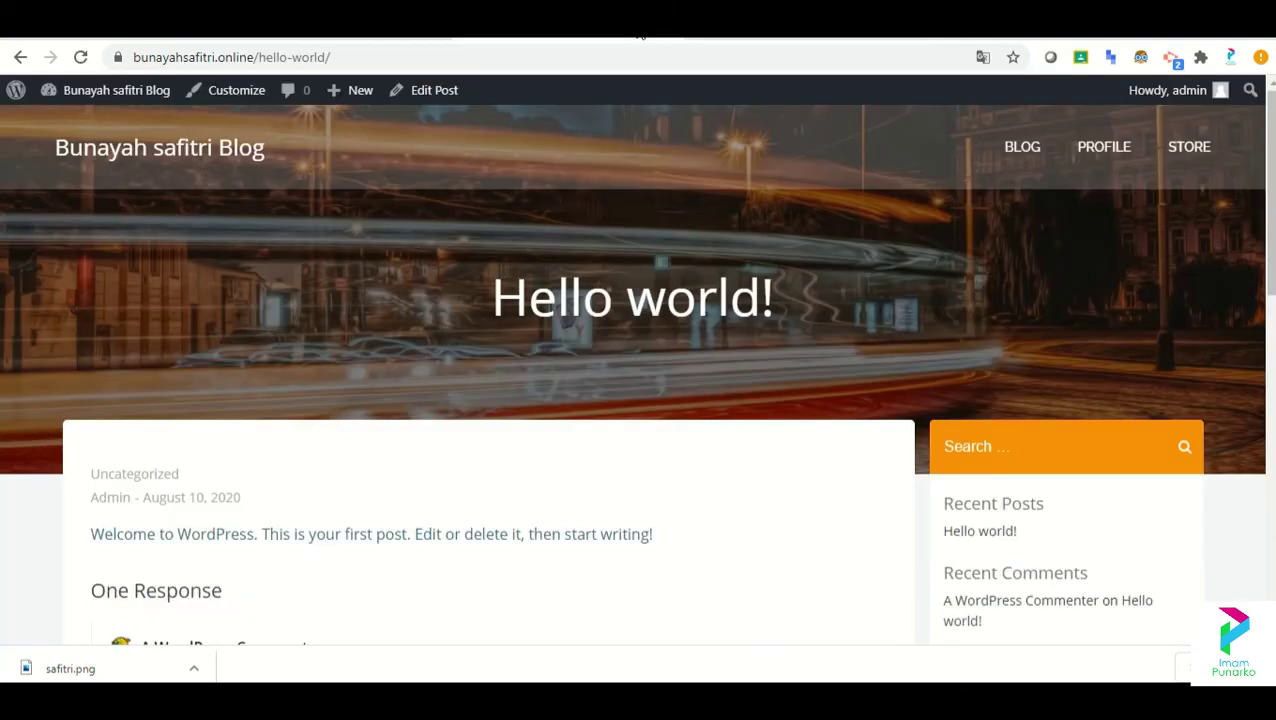
left_click(668, 37)
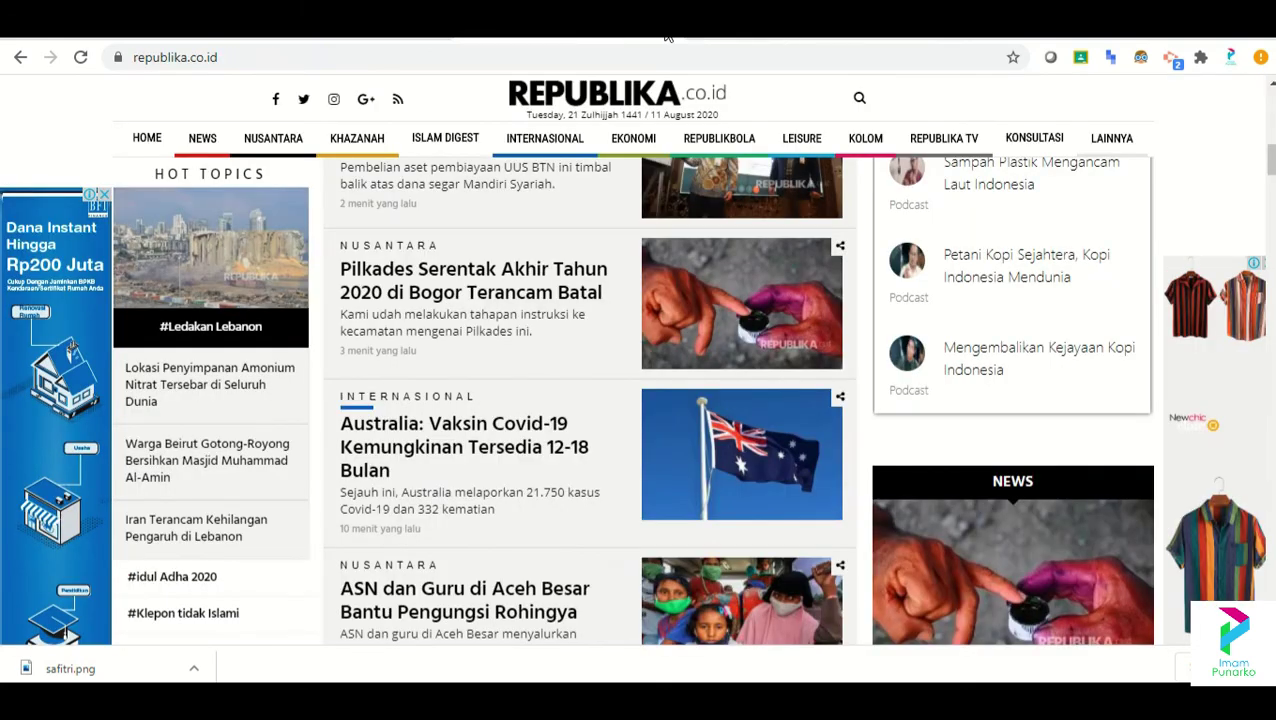
Step: Create a new Privacy Policy page from the Privacy settings and dismiss the block editor's welcome guide
left_click(344, 38)
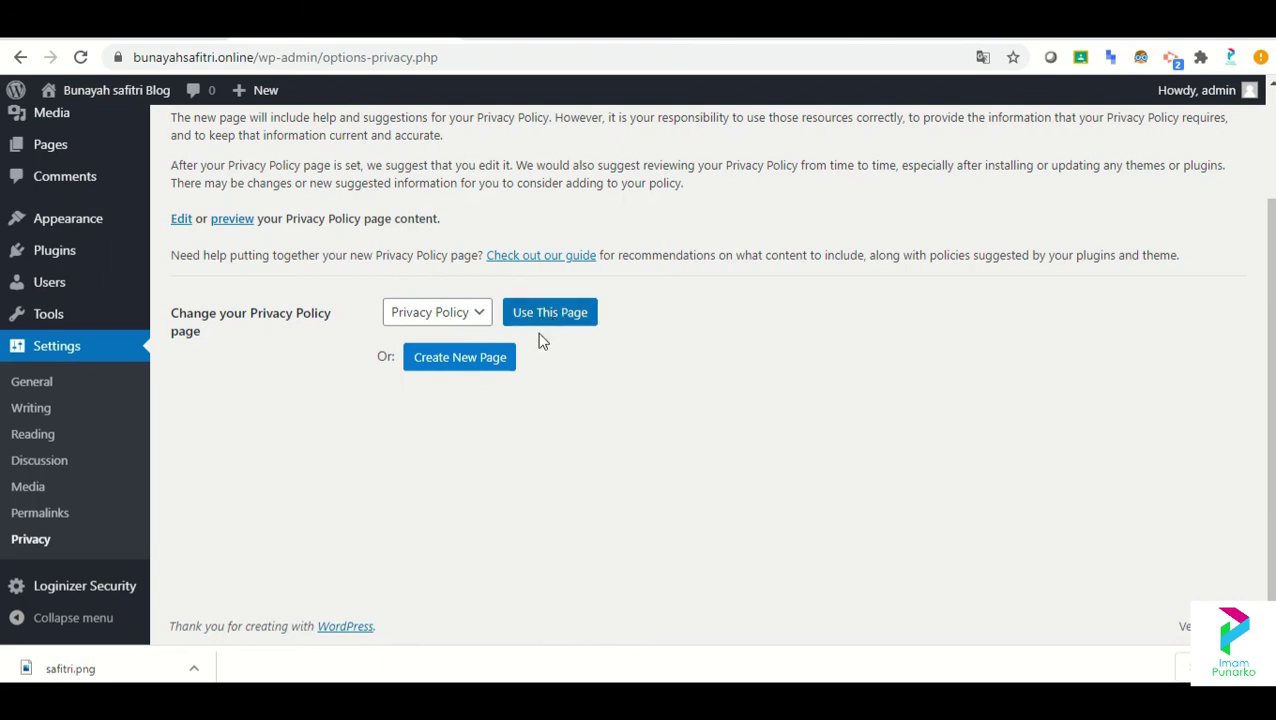
left_click(467, 360)
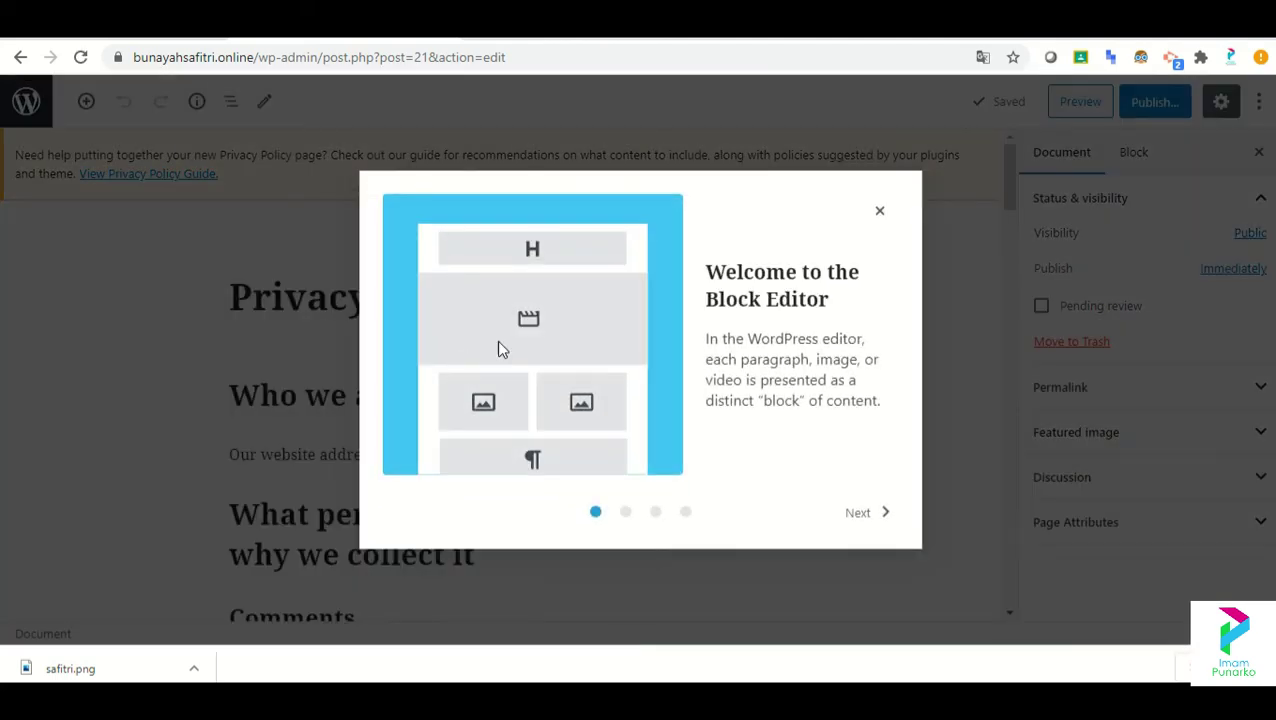
left_click(880, 211)
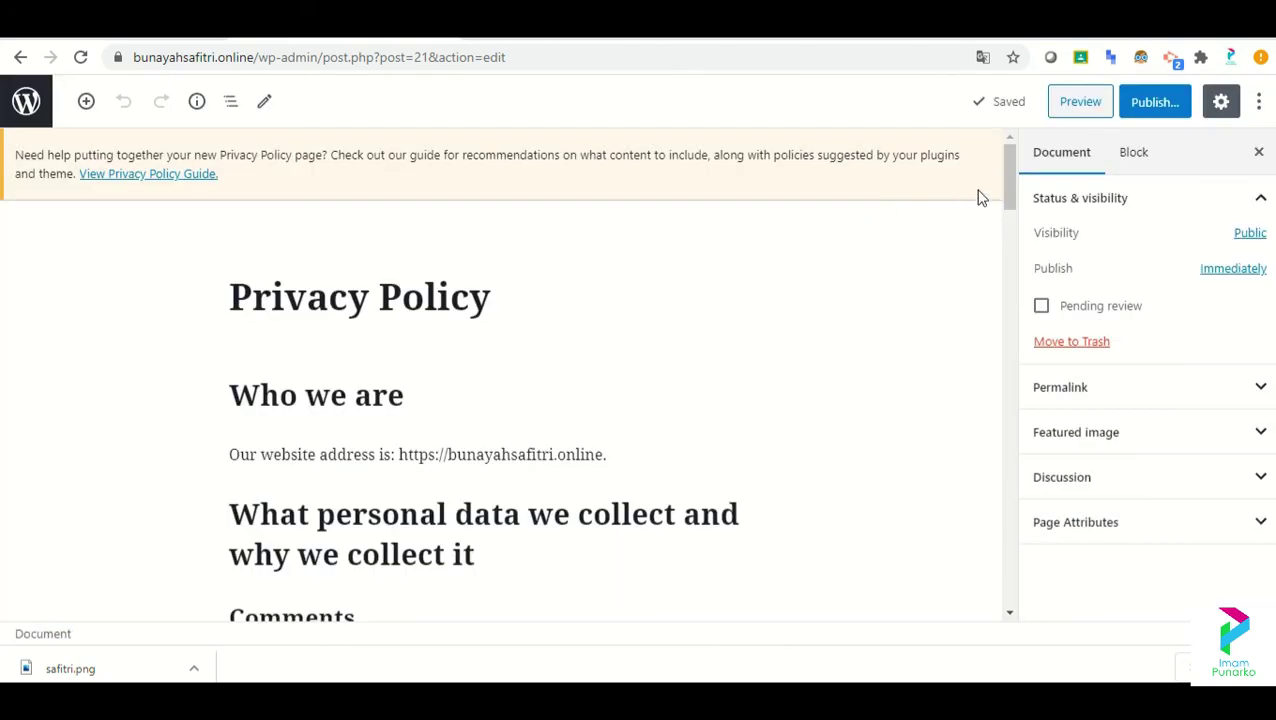
Step: Review the Privacy Policy draft down to its end and return to the Privacy settings
left_click_drag(1012, 185, 1022, 596)
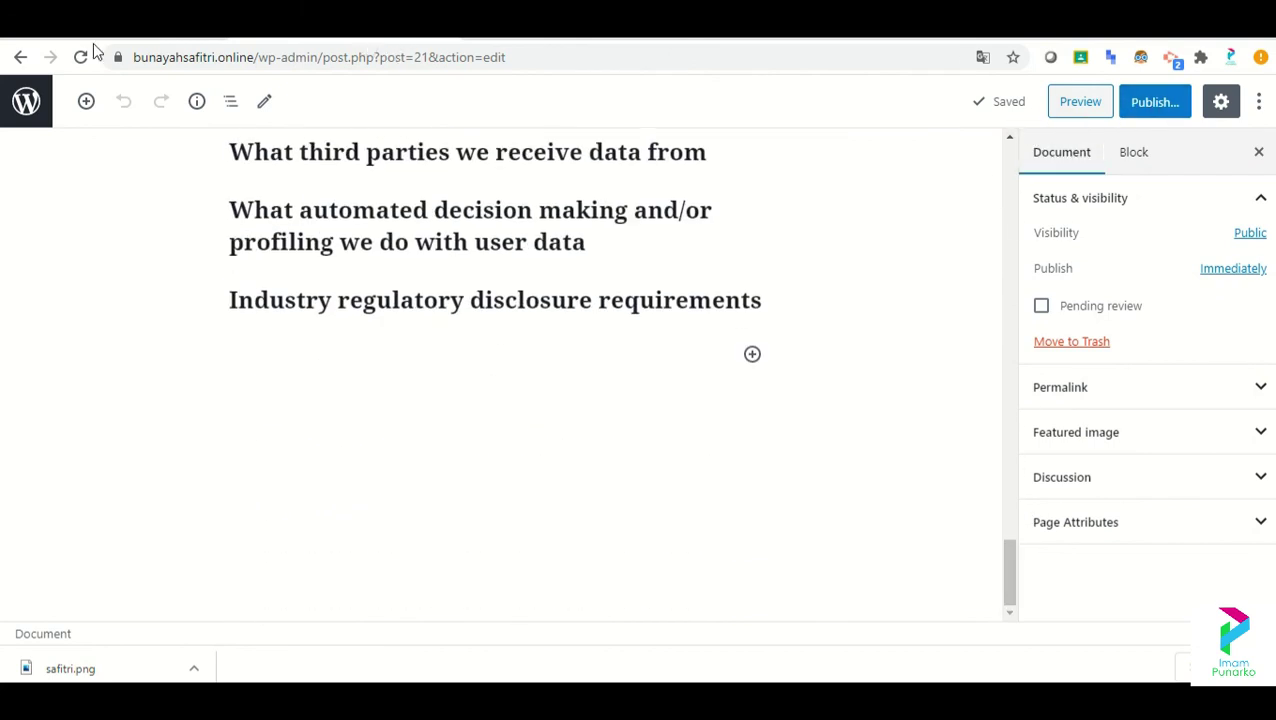
left_click(22, 58)
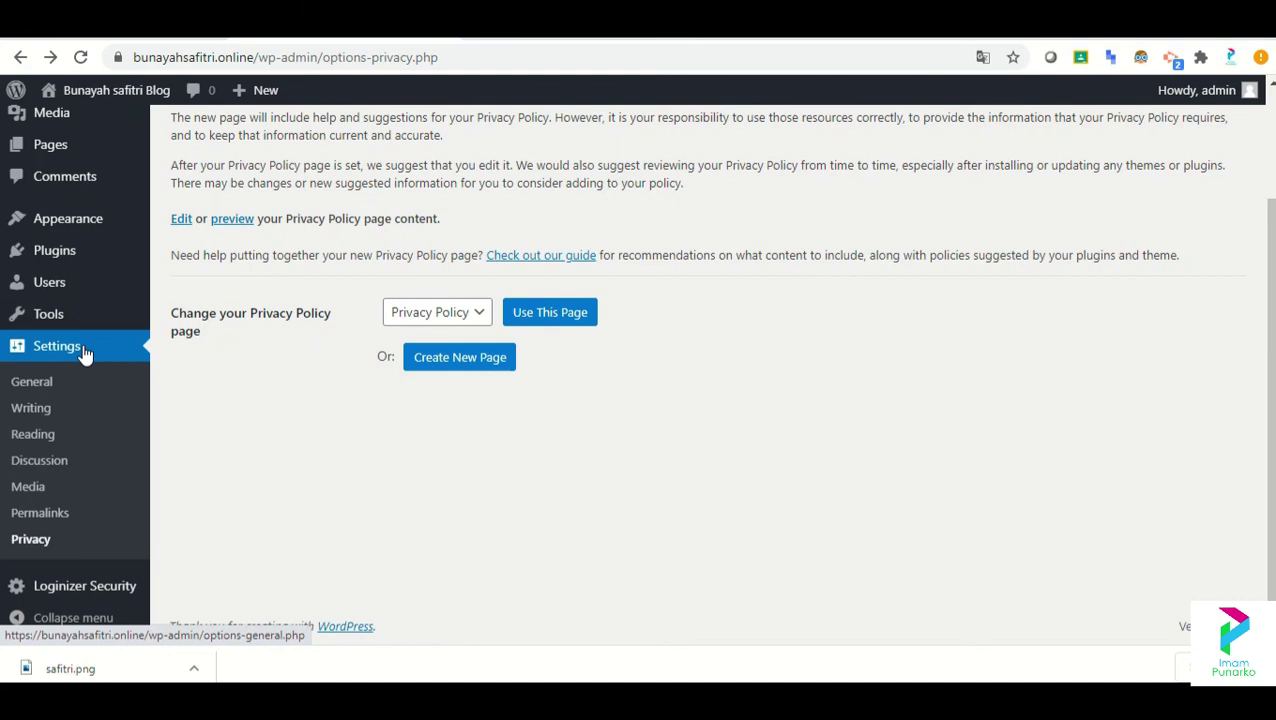
scroll(1272, 265, "up", 2)
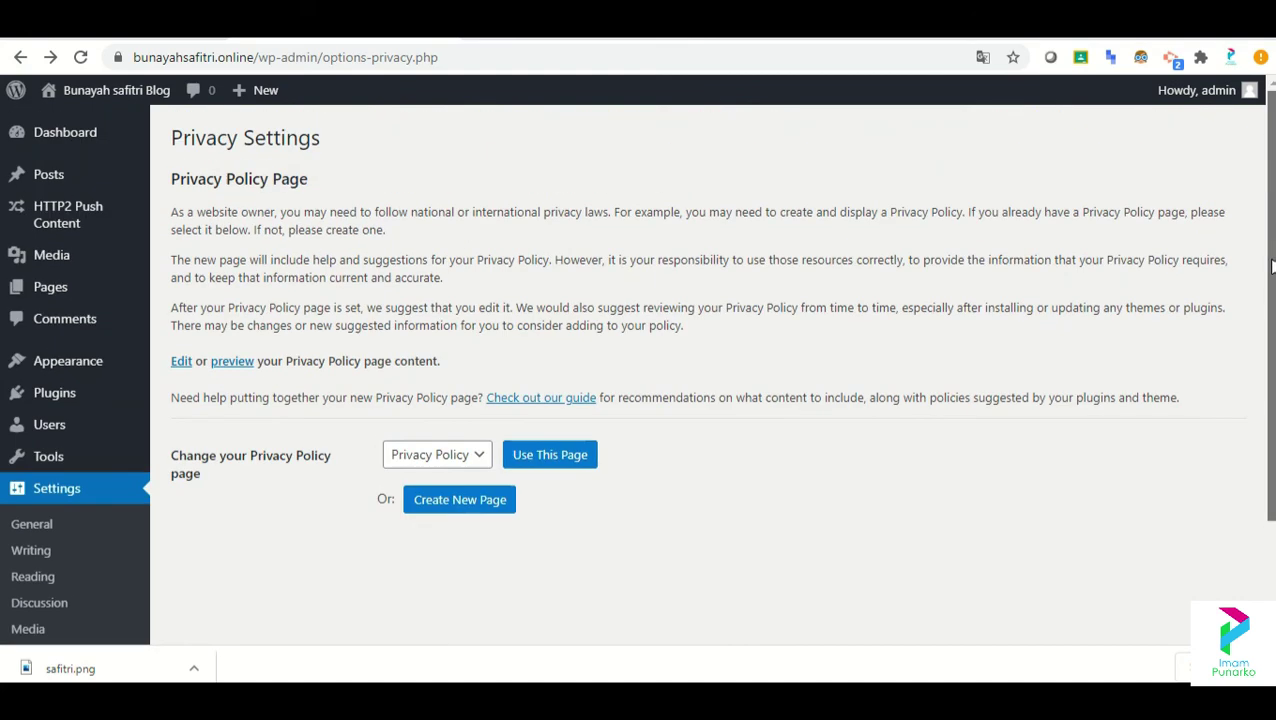